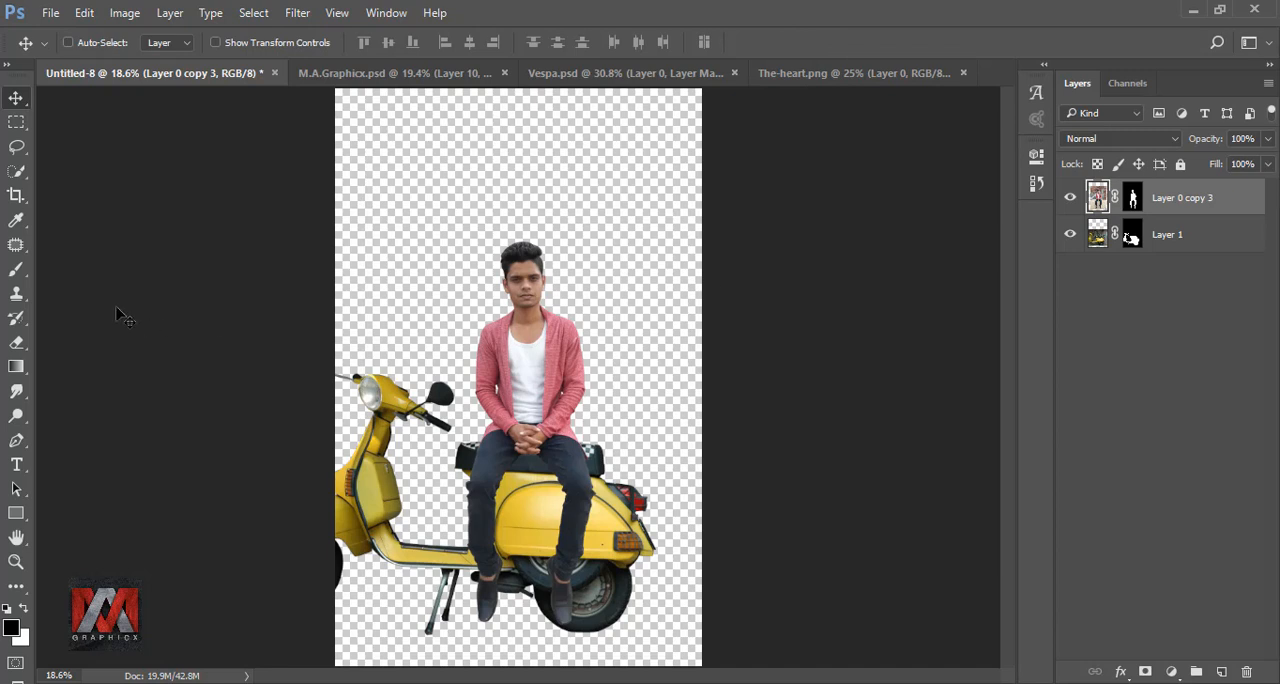
Step: Crop the canvas slightly narrower on both sides, keeping the seated man and the rear of the scooter in frame
{"action": "left_click", "coordinate": [16, 195]}
{"action": "left_click_drag", "start_coordinate": [338, 378], "coordinate": [355, 377]}
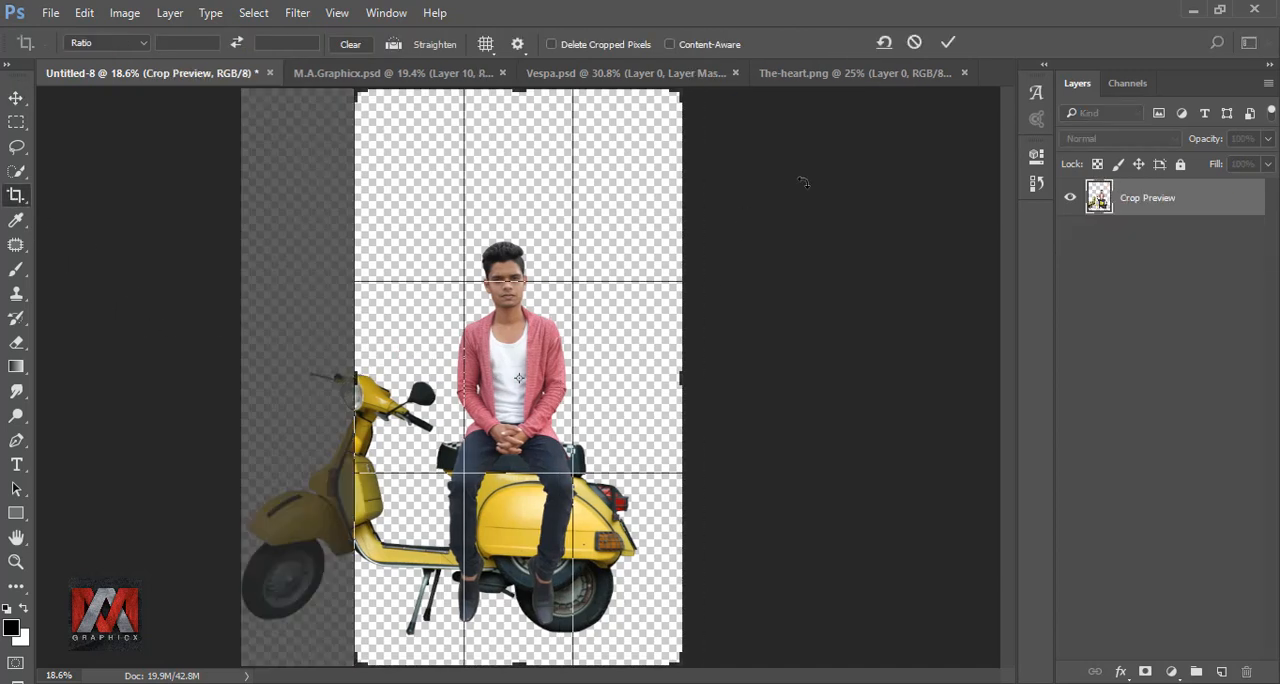
{"action": "left_click", "coordinate": [946, 44]}
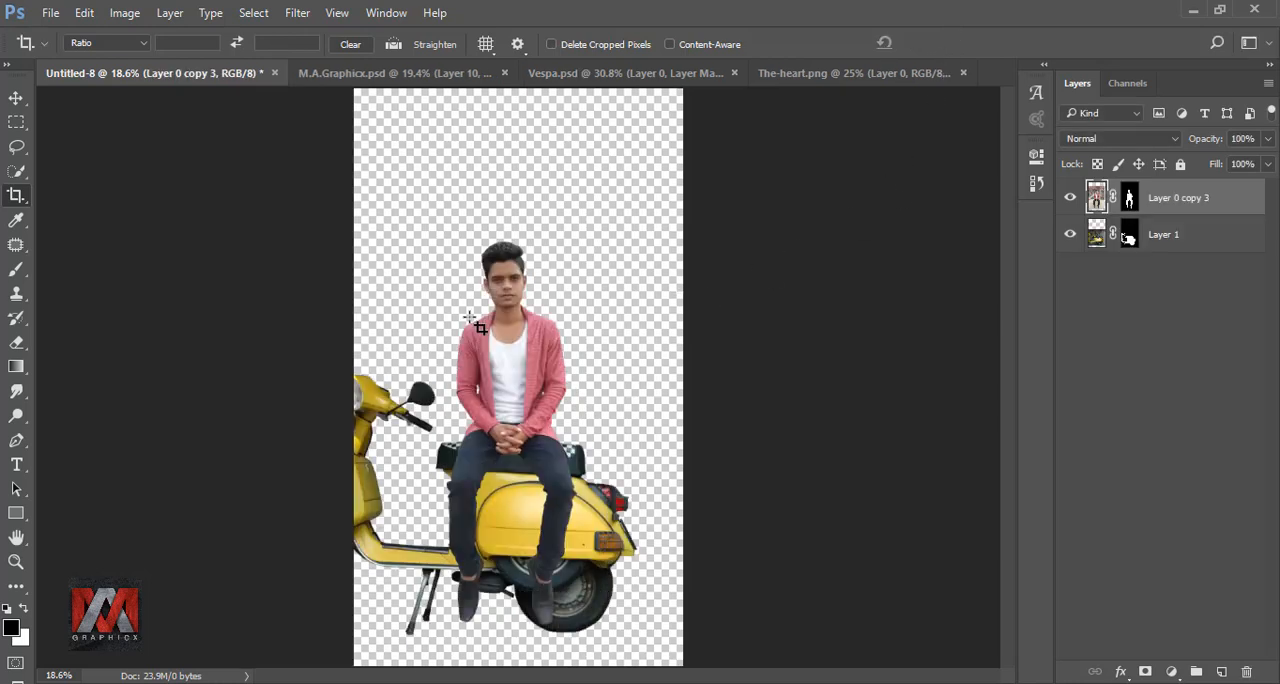
{"action": "key", "text": "ctrl+0"}
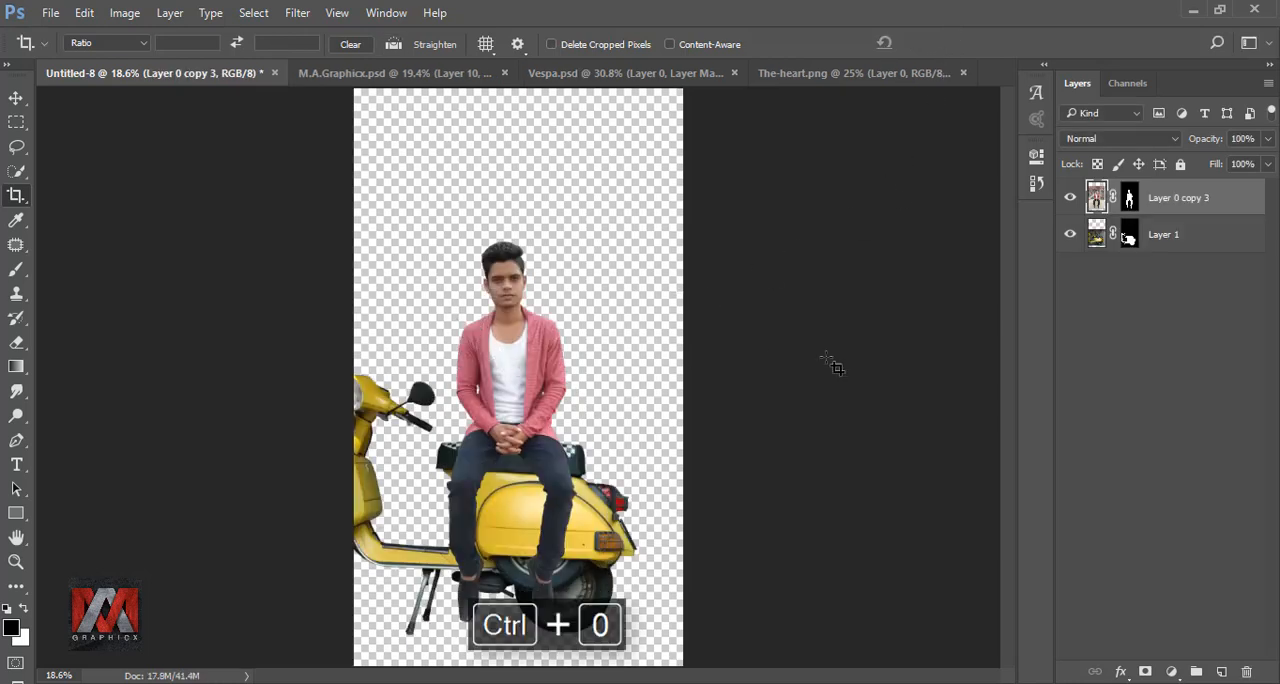
Step: Scale the man and scooter layers together to 104% and shift them slightly to the right
{"action": "left_click", "coordinate": [1096, 234], "text": "shift"}
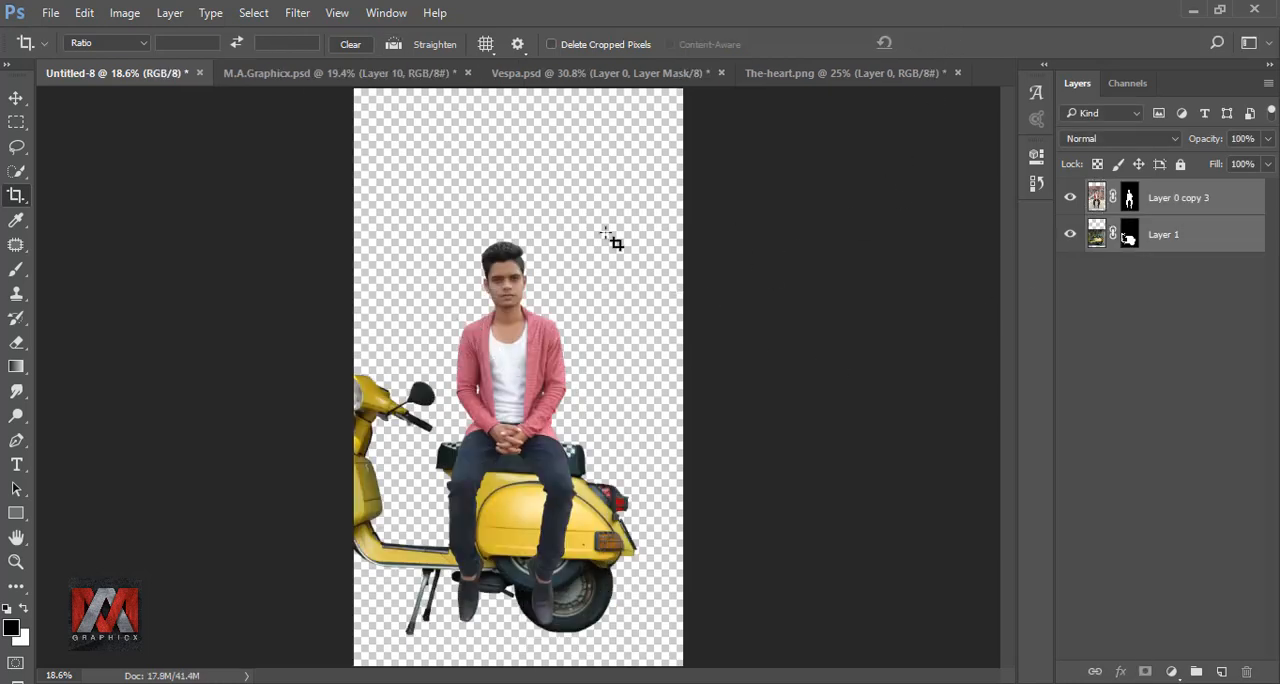
{"action": "left_click", "coordinate": [16, 97]}
{"action": "key", "text": "ctrl+t"}
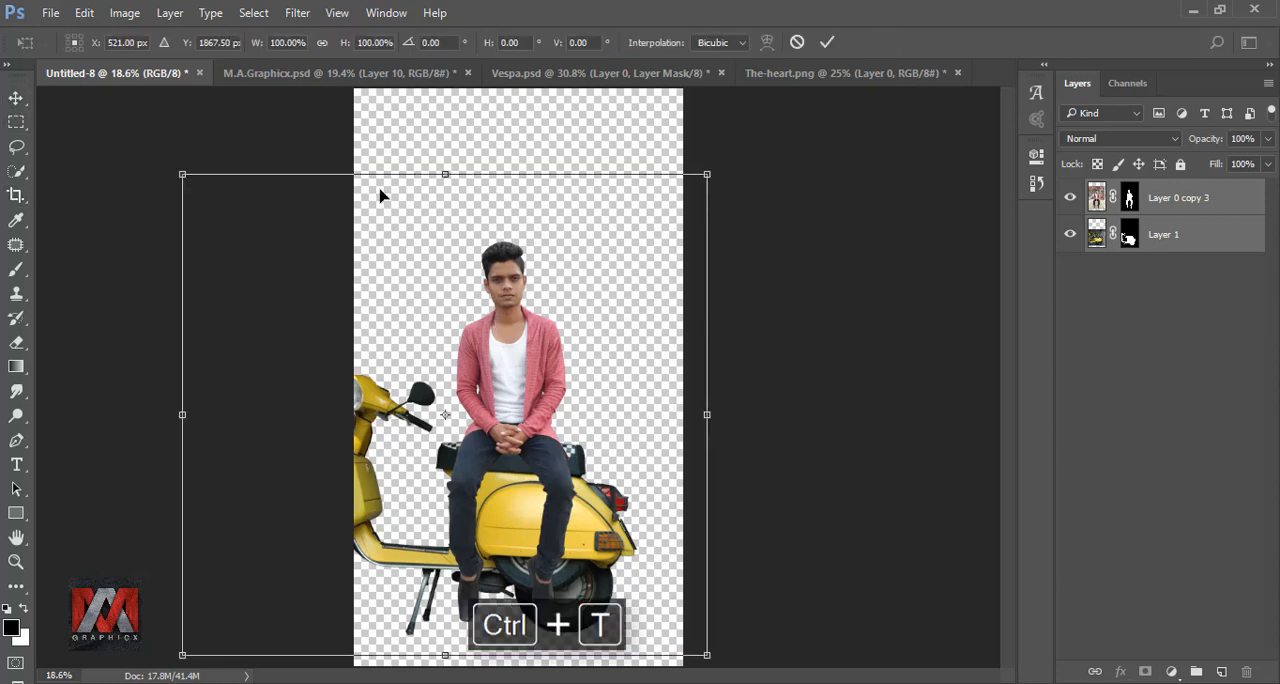
{"action": "left_click_drag", "start_coordinate": [258, 47], "coordinate": [262, 46]}
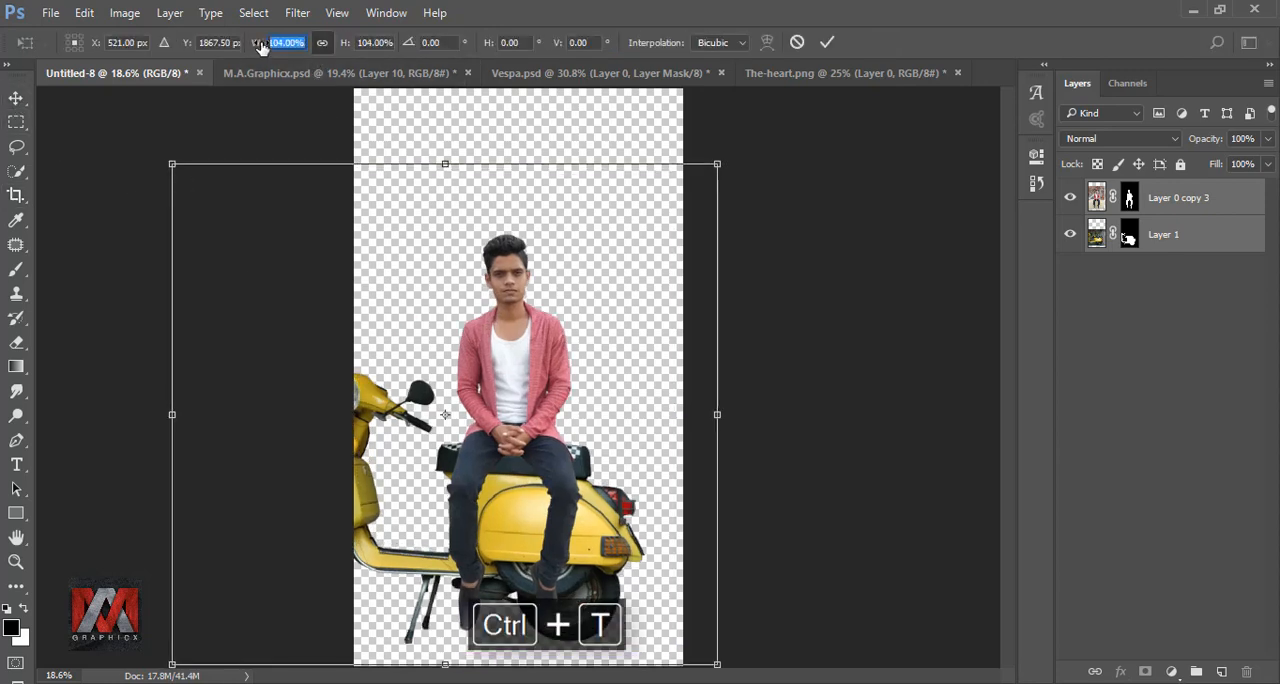
{"action": "left_click_drag", "start_coordinate": [535, 352], "coordinate": [543, 353]}
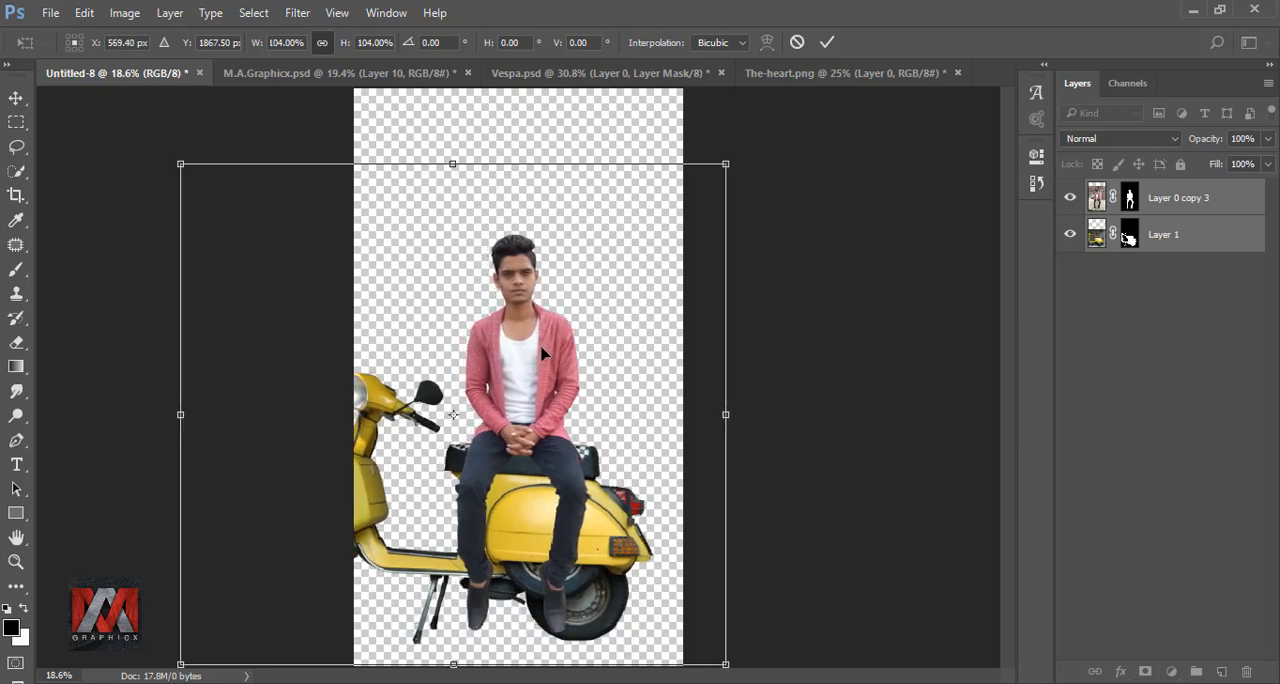
{"action": "left_click", "coordinate": [826, 42]}
Step: Add a new layer filled with colour #1bcdf1 and place it beneath the man and scooter layers
{"action": "left_click", "coordinate": [1097, 197]}
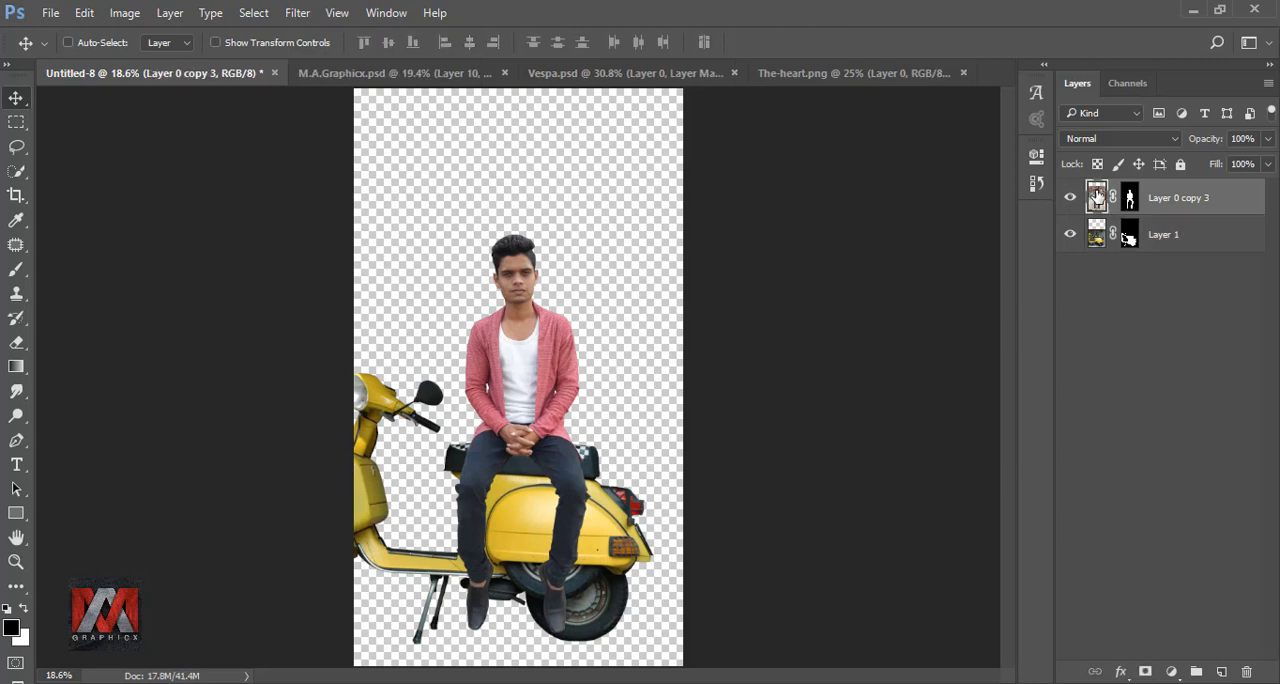
{"action": "left_click", "coordinate": [1221, 671]}
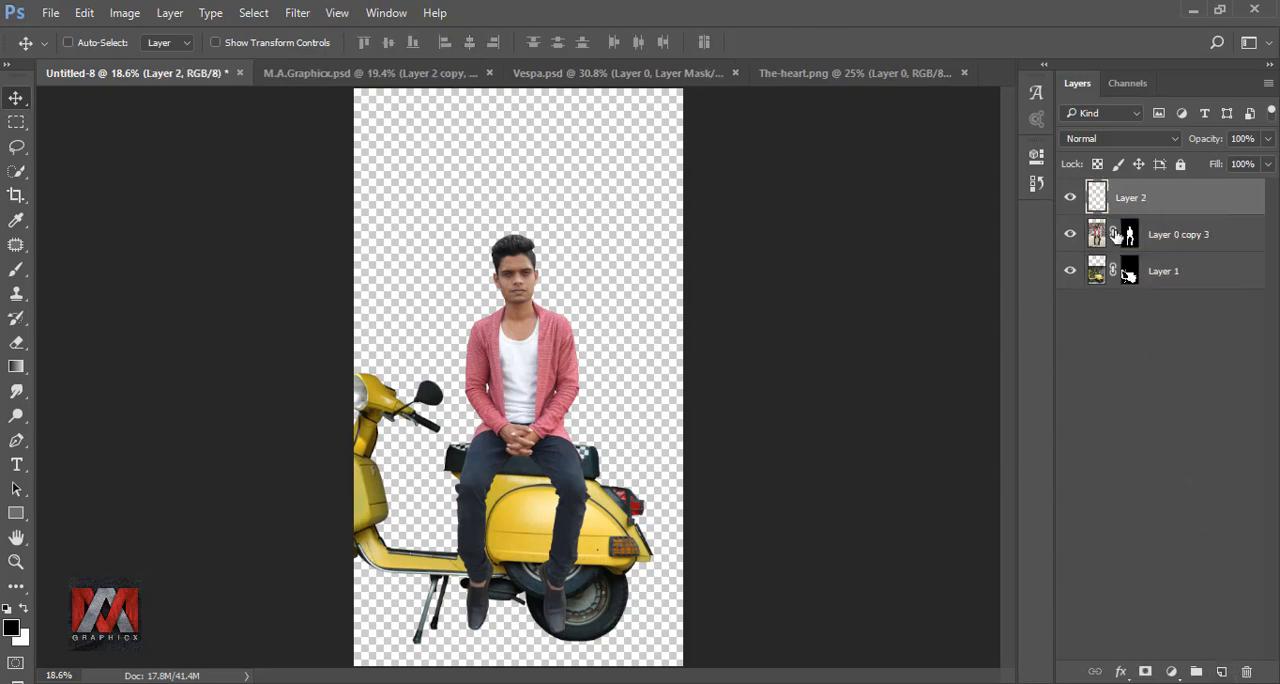
{"action": "key", "text": "shift+F5"}
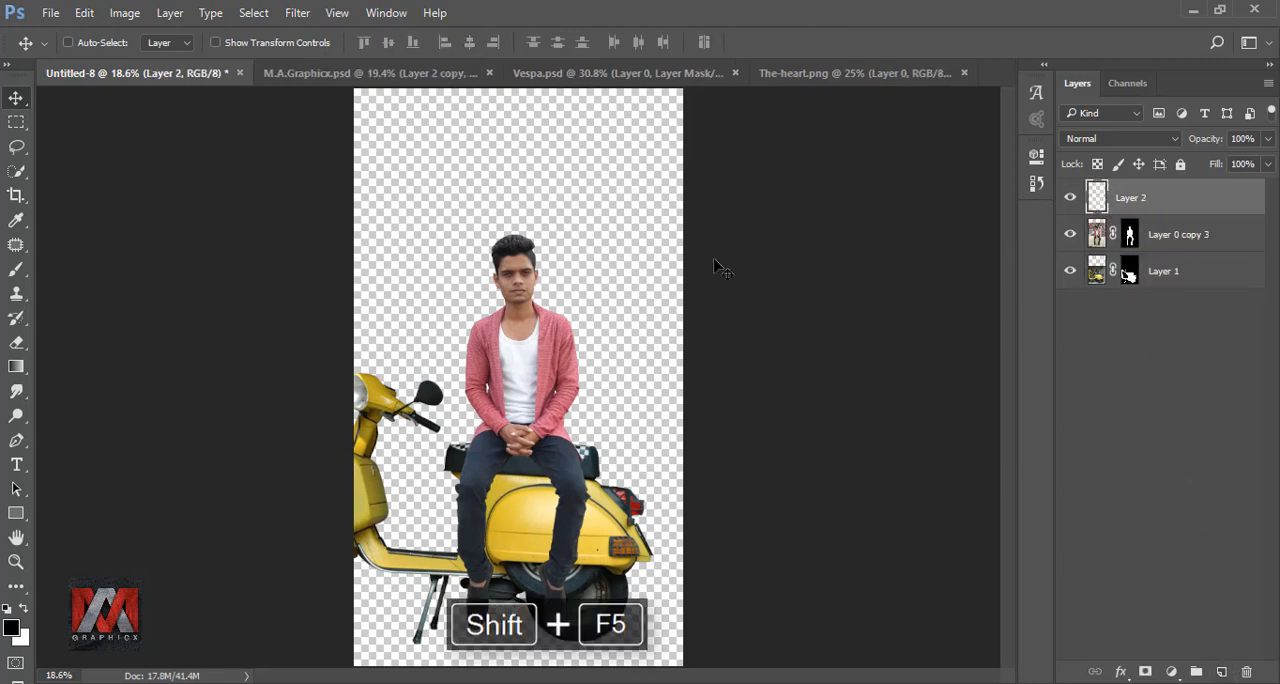
{"action": "left_click", "coordinate": [1088, 194]}
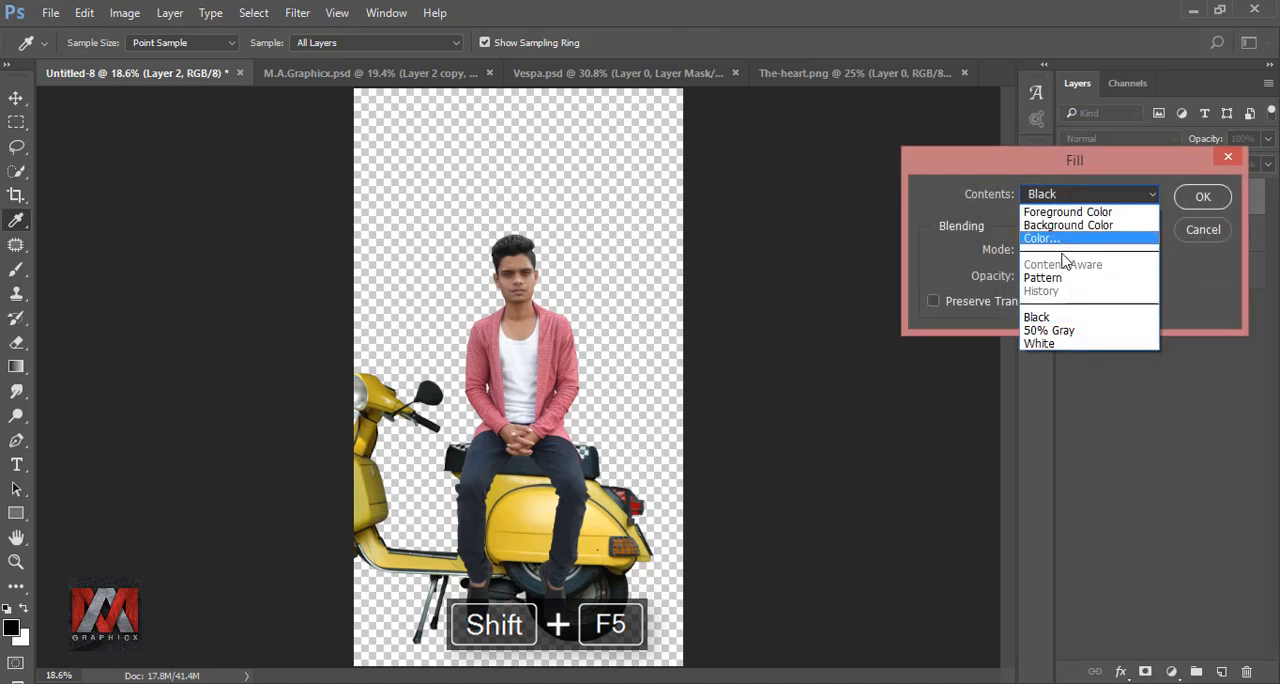
{"action": "left_click", "coordinate": [1069, 240]}
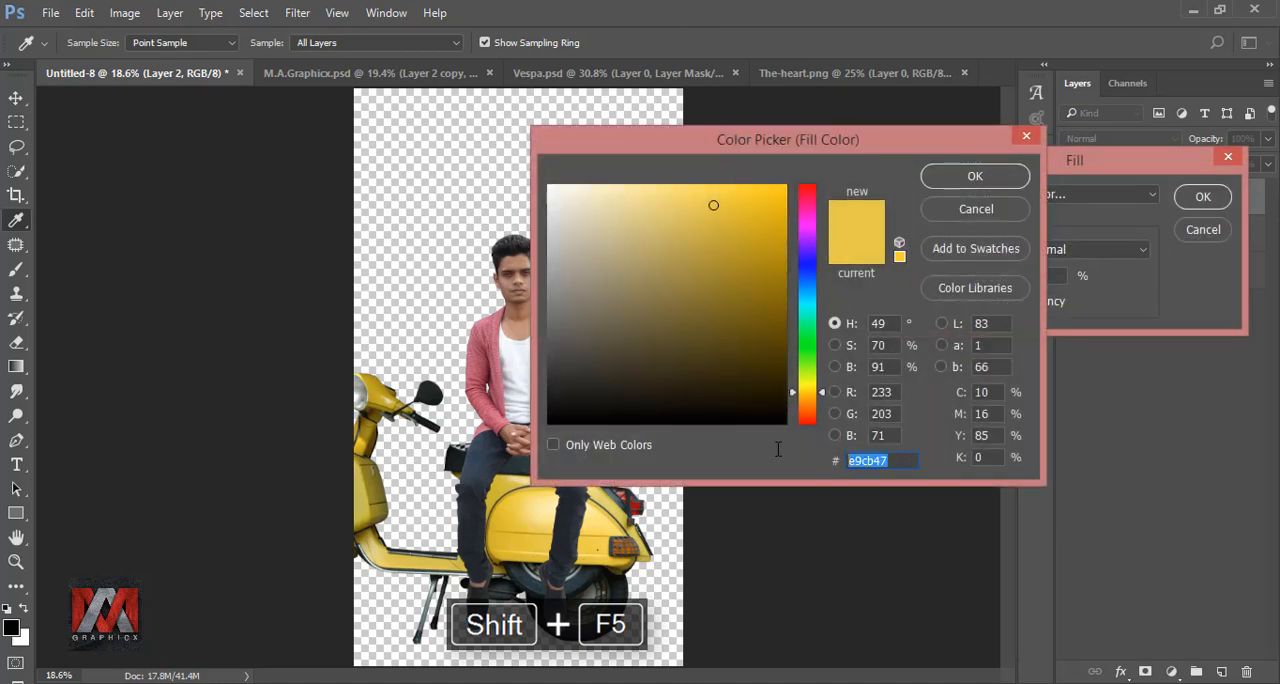
{"action": "type", "text": "1bc"}
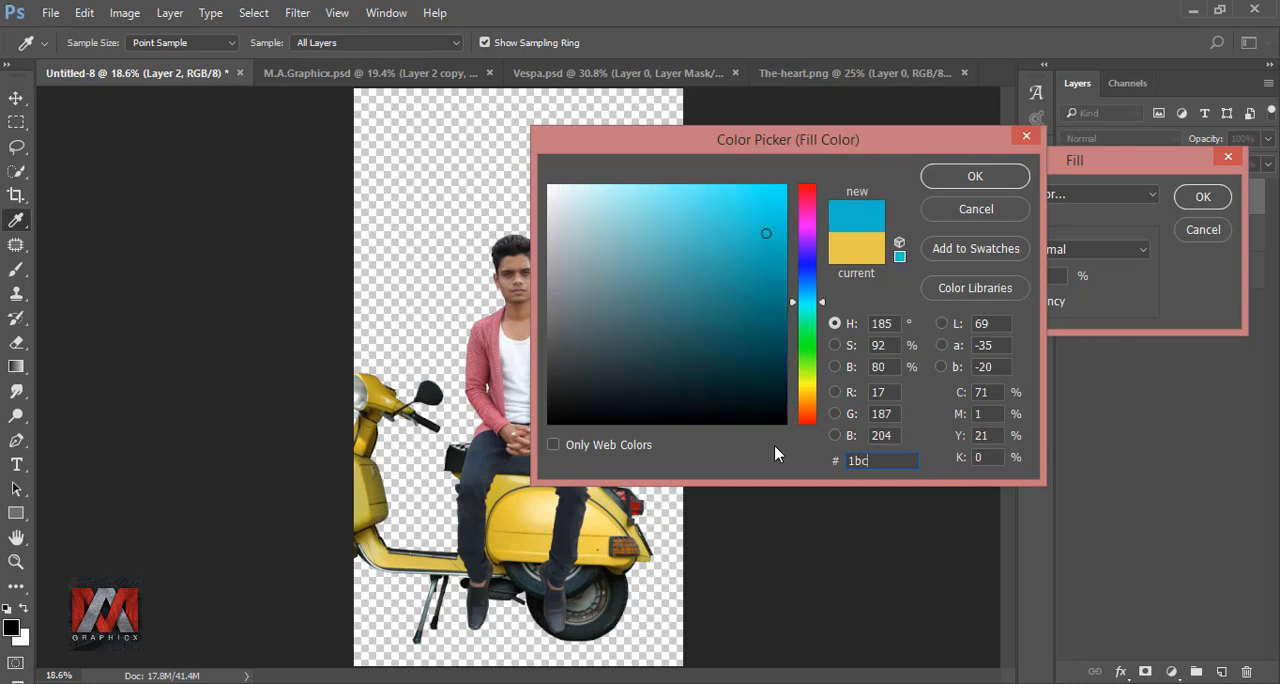
{"action": "type", "text": "df1"}
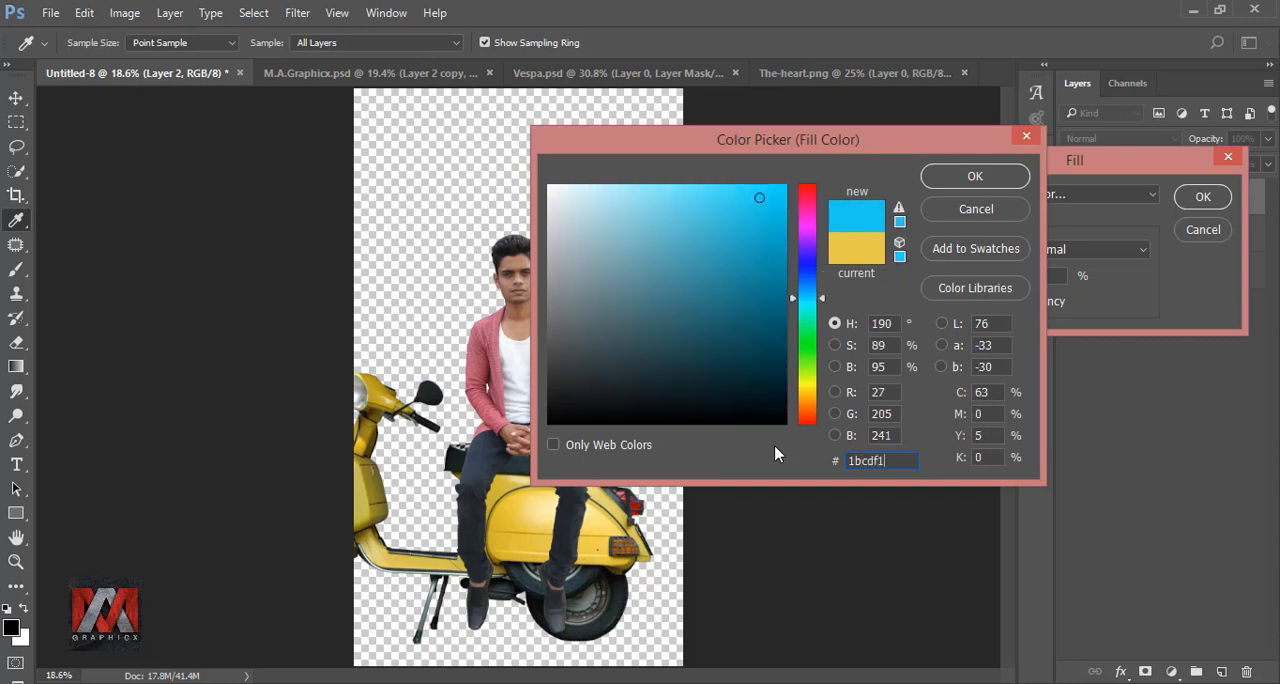
{"action": "left_click", "coordinate": [972, 177]}
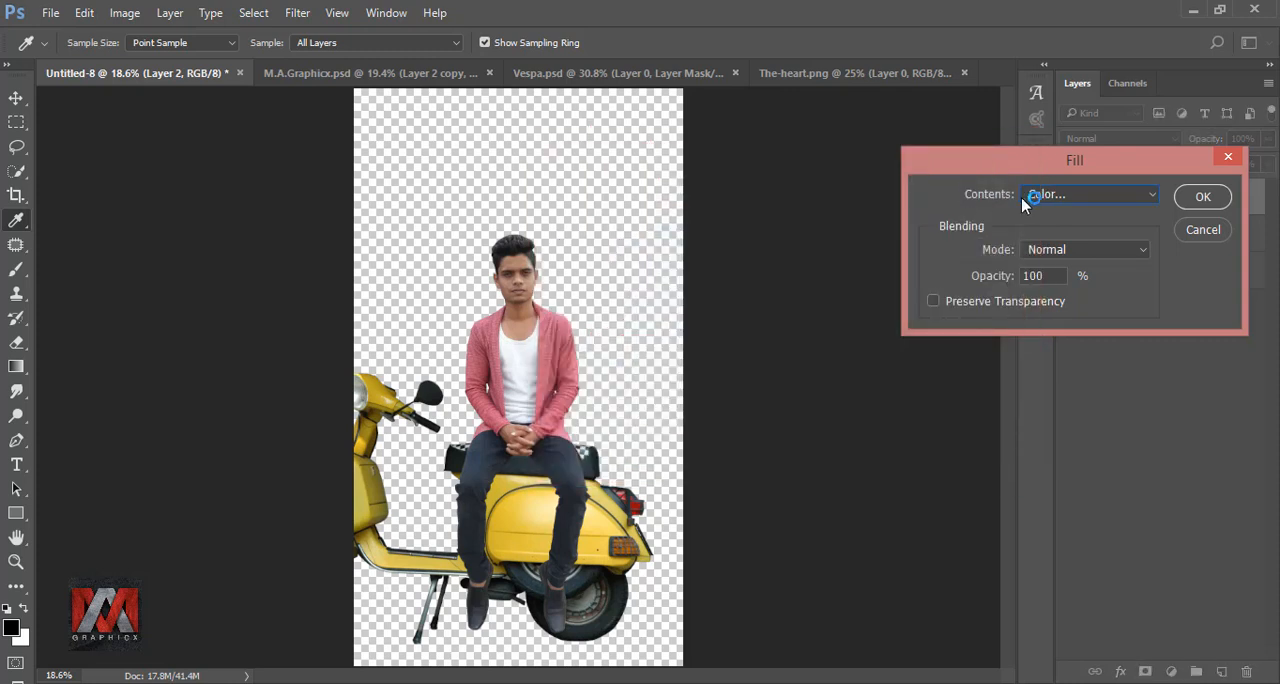
{"action": "left_click", "coordinate": [1203, 197]}
{"action": "left_click_drag", "start_coordinate": [1145, 203], "coordinate": [1113, 325]}
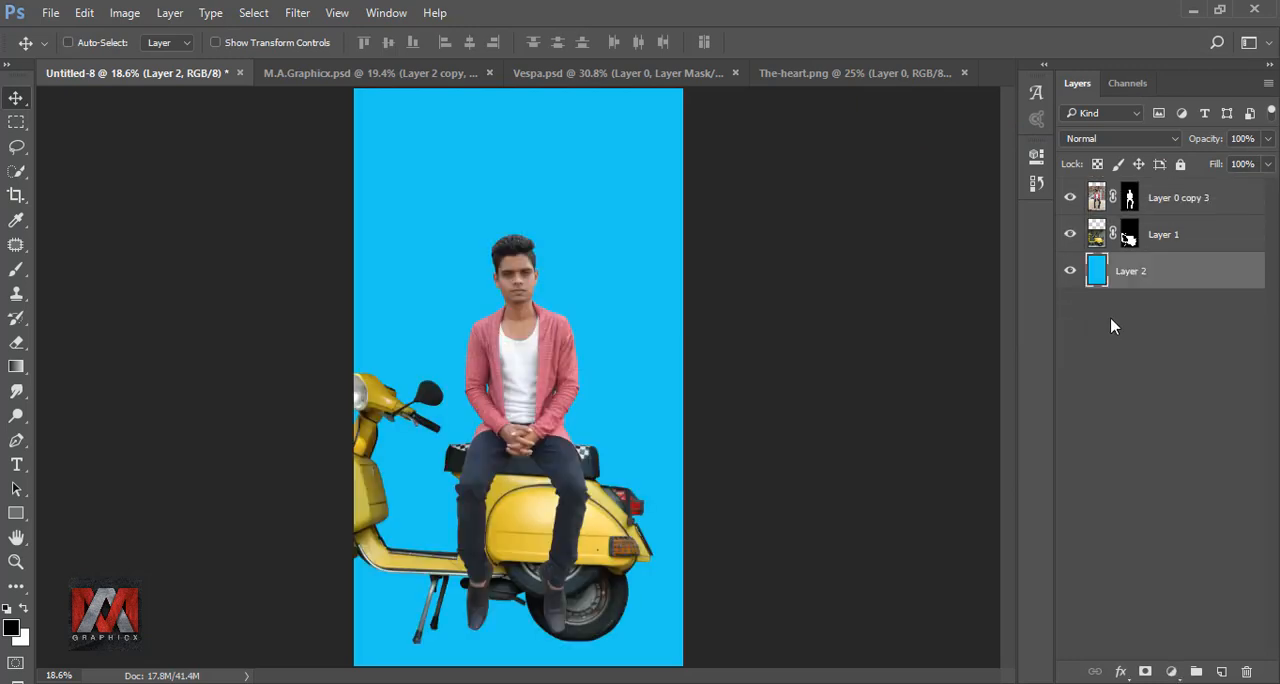
Step: On a new layer above the blue background, fill a full-width rectangular floor strip at the canvas bottom with #0c9dba and deselect it
{"action": "left_click", "coordinate": [1221, 672]}
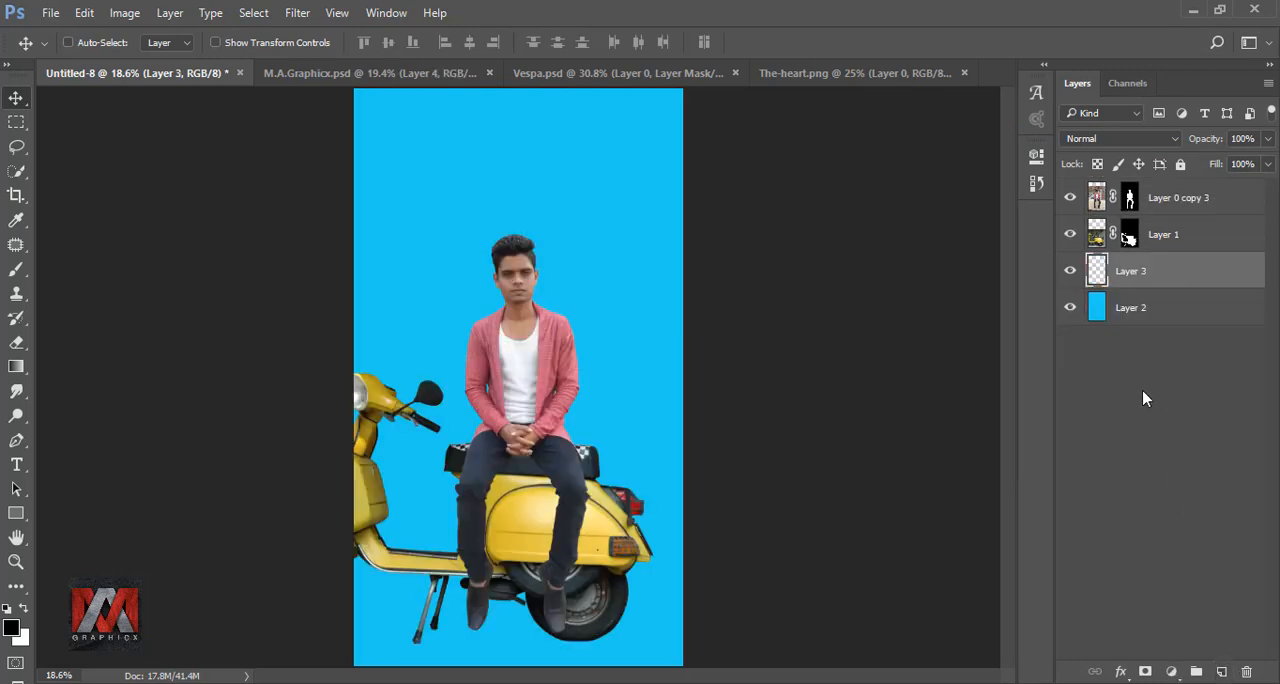
{"action": "left_click", "coordinate": [16, 122]}
{"action": "left_click_drag", "start_coordinate": [336, 600], "coordinate": [703, 660]}
{"action": "key", "text": "shift+F5"}
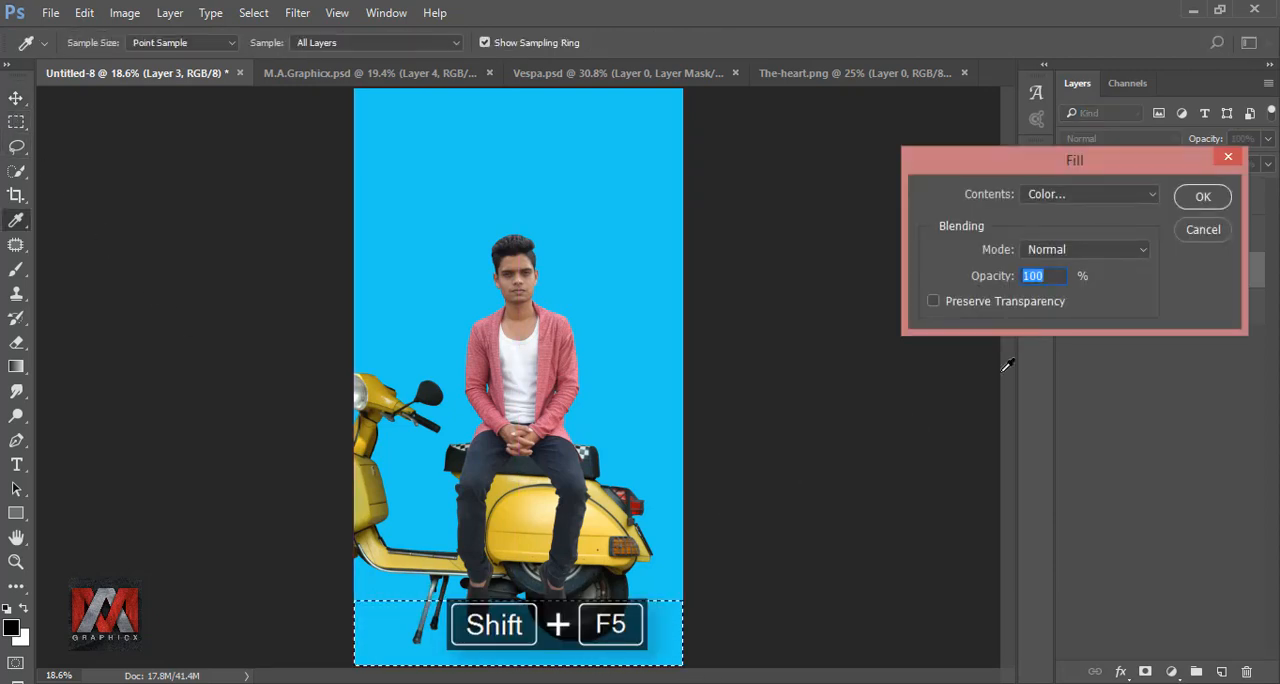
{"action": "left_click", "coordinate": [1150, 197]}
{"action": "left_click", "coordinate": [1070, 248]}
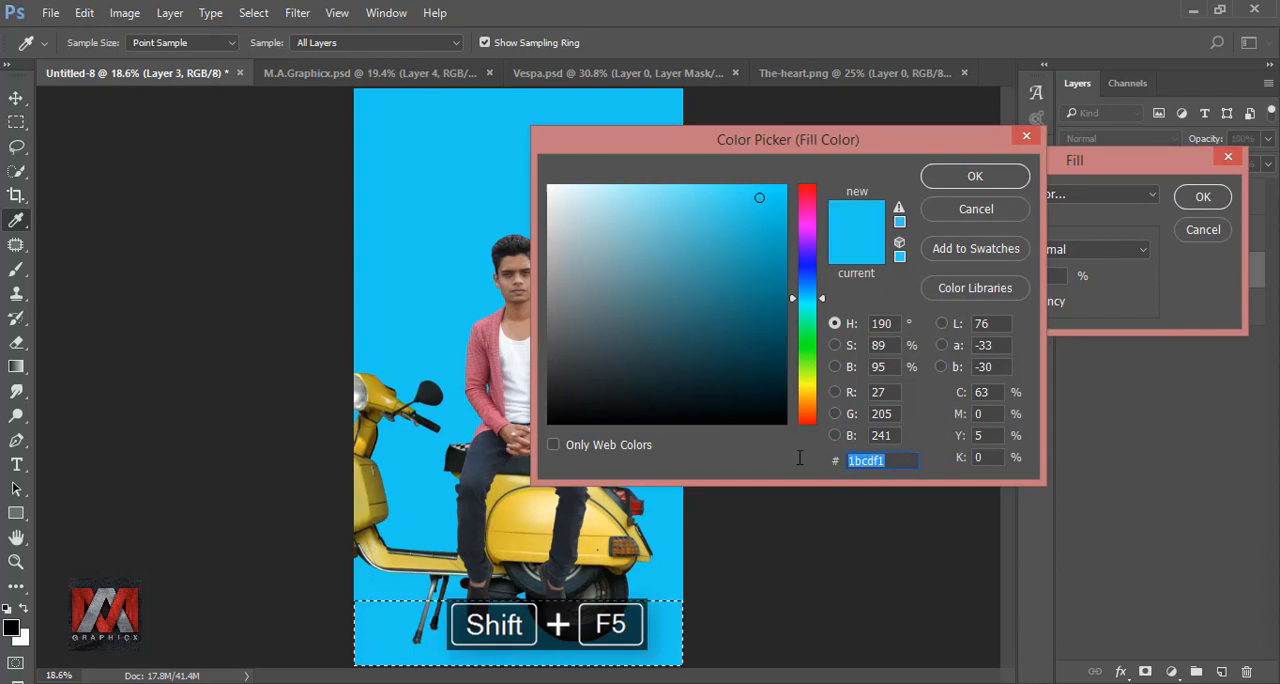
{"action": "type", "text": "0c9dba"}
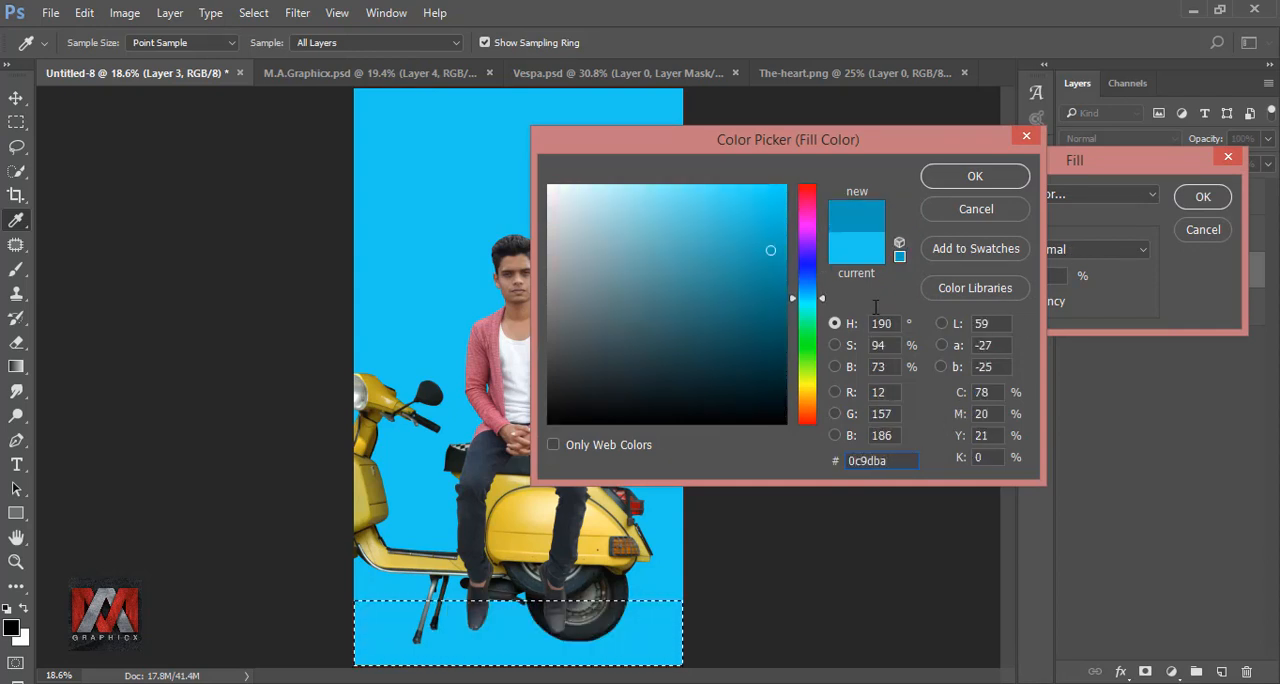
{"action": "left_click", "coordinate": [1005, 177]}
{"action": "left_click", "coordinate": [1205, 197]}
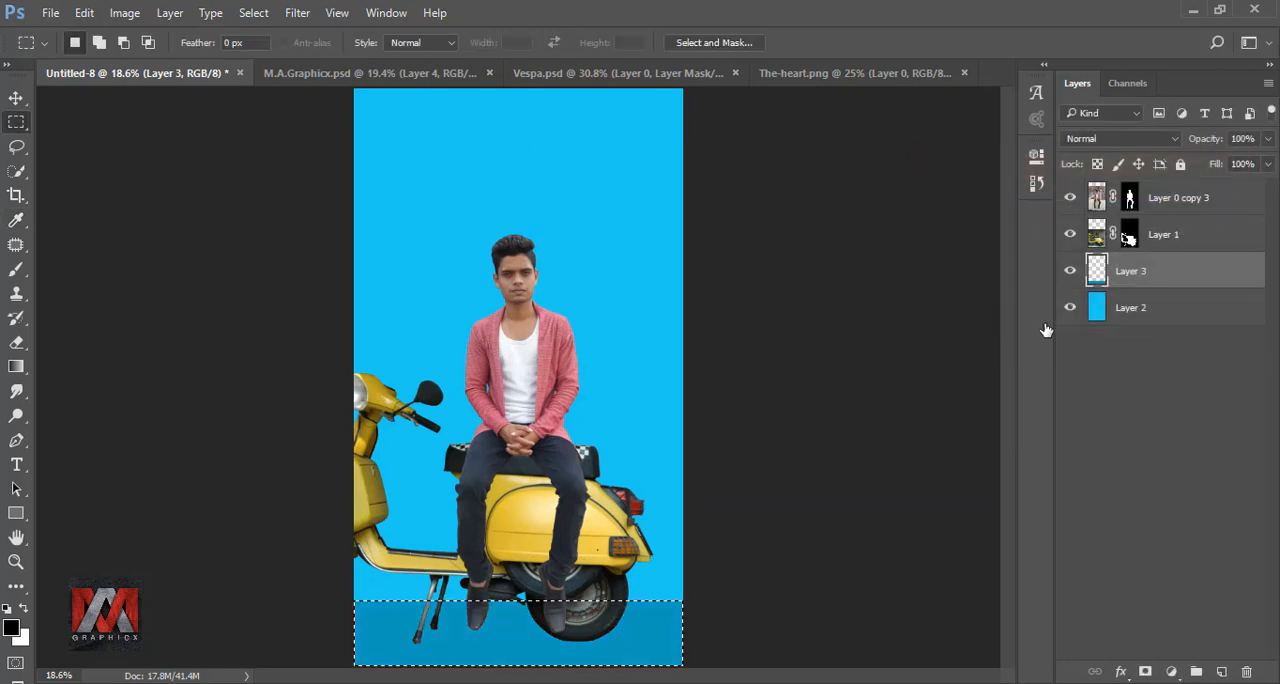
{"action": "key", "text": "ctrl+d"}
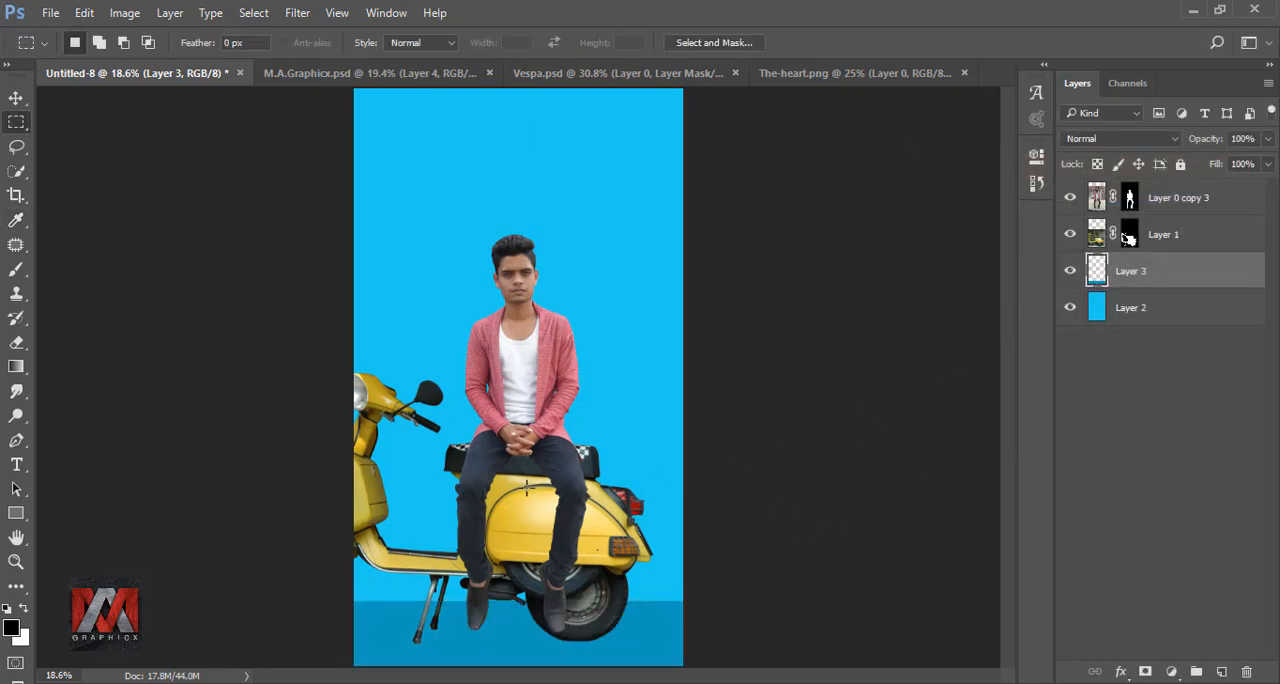
Step: Reduce the height of the darker floor strip by lowering its top edge slightly
{"action": "key", "text": "ctrl+t"}
{"action": "left_click_drag", "start_coordinate": [519, 600], "coordinate": [519, 613]}
{"action": "left_click", "coordinate": [826, 42]}
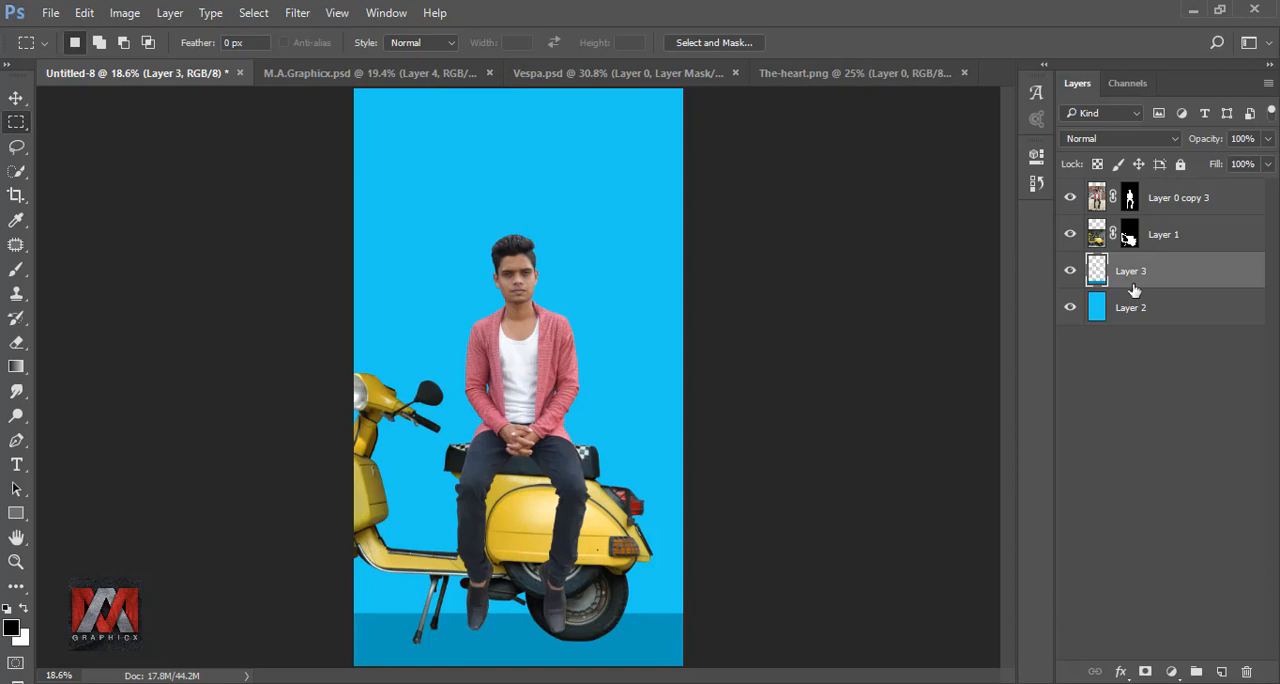
Step: On a new layer above the floor strip, paint one soft black dab with a 700 px brush
{"action": "left_click", "coordinate": [1220, 671]}
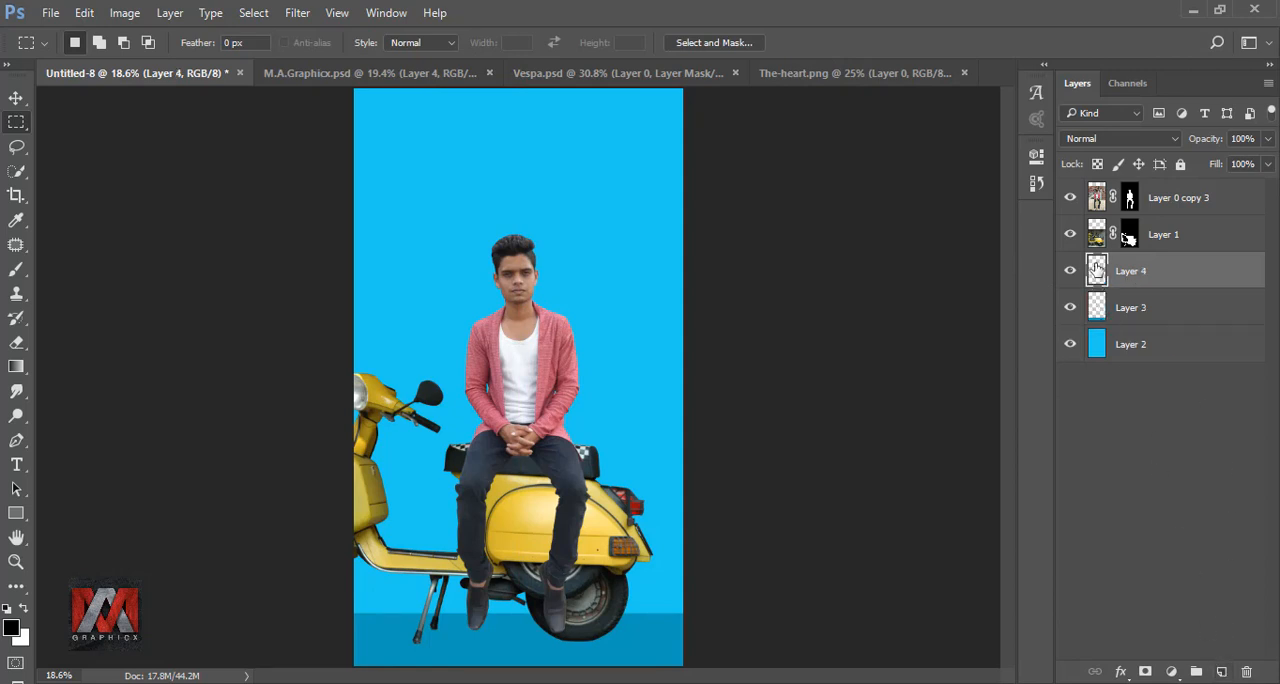
{"action": "left_click", "coordinate": [16, 270]}
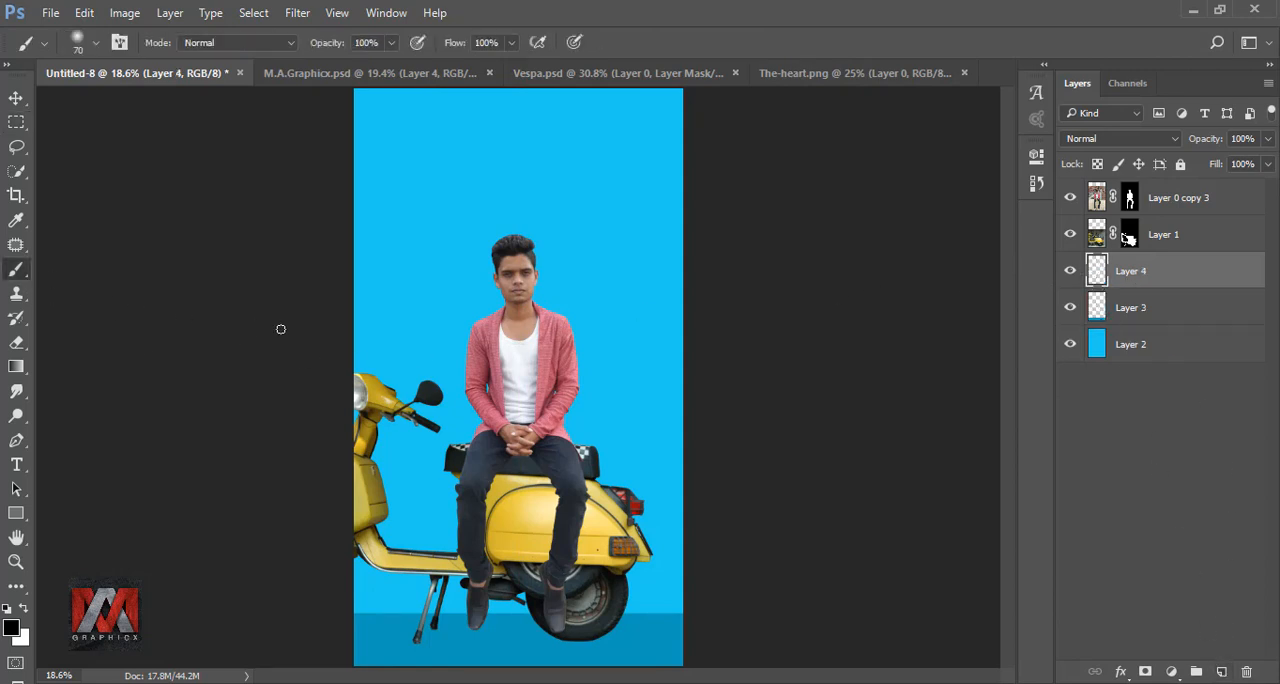
{"action": "key", "text": "bracketright"}
{"action": "key", "text": "bracketright"}
{"action": "key", "text": "bracketright"}
{"action": "key", "text": "bracketright"}
{"action": "key", "text": "bracketright"}
{"action": "key", "text": "bracketright"}
{"action": "key", "text": "bracketright"}
{"action": "key", "text": "bracketright"}
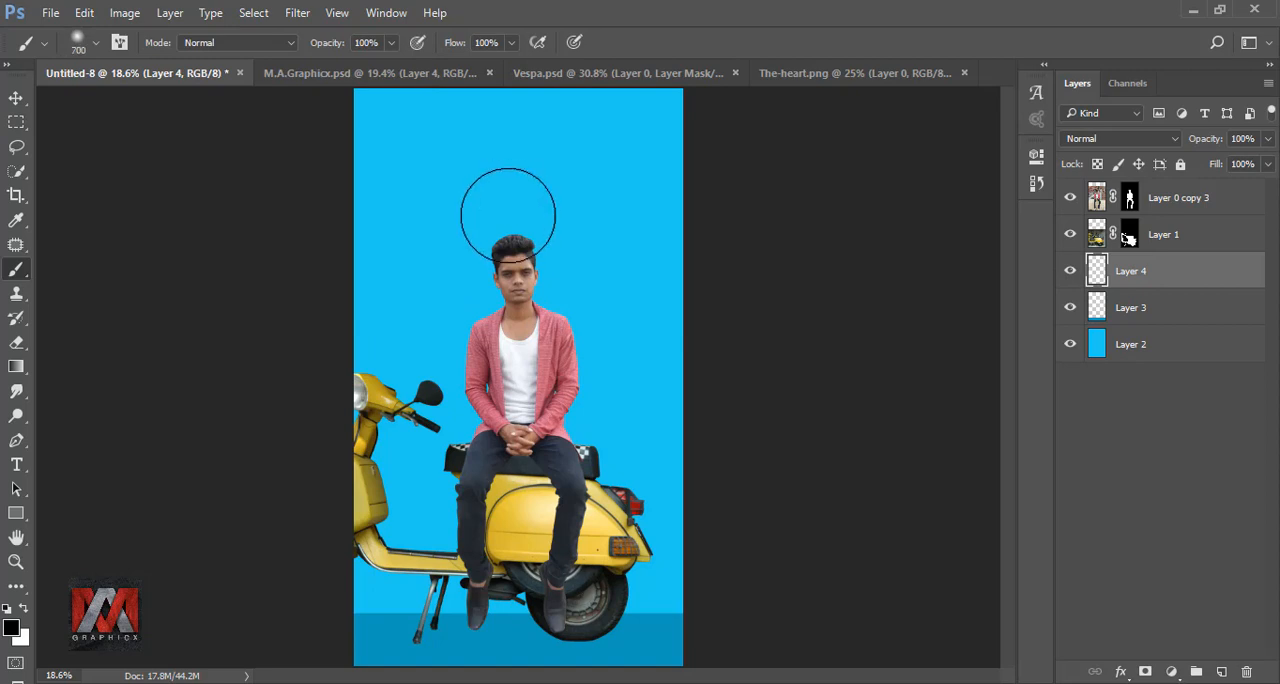
{"action": "left_click", "coordinate": [506, 213]}
Step: Flatten the black dab to about 19% height, place it under the rear wheel as a shadow, and compare with it hidden
{"action": "key", "text": "ctrl+t"}
{"action": "left_click_drag", "start_coordinate": [507, 116], "coordinate": [630, 648]}
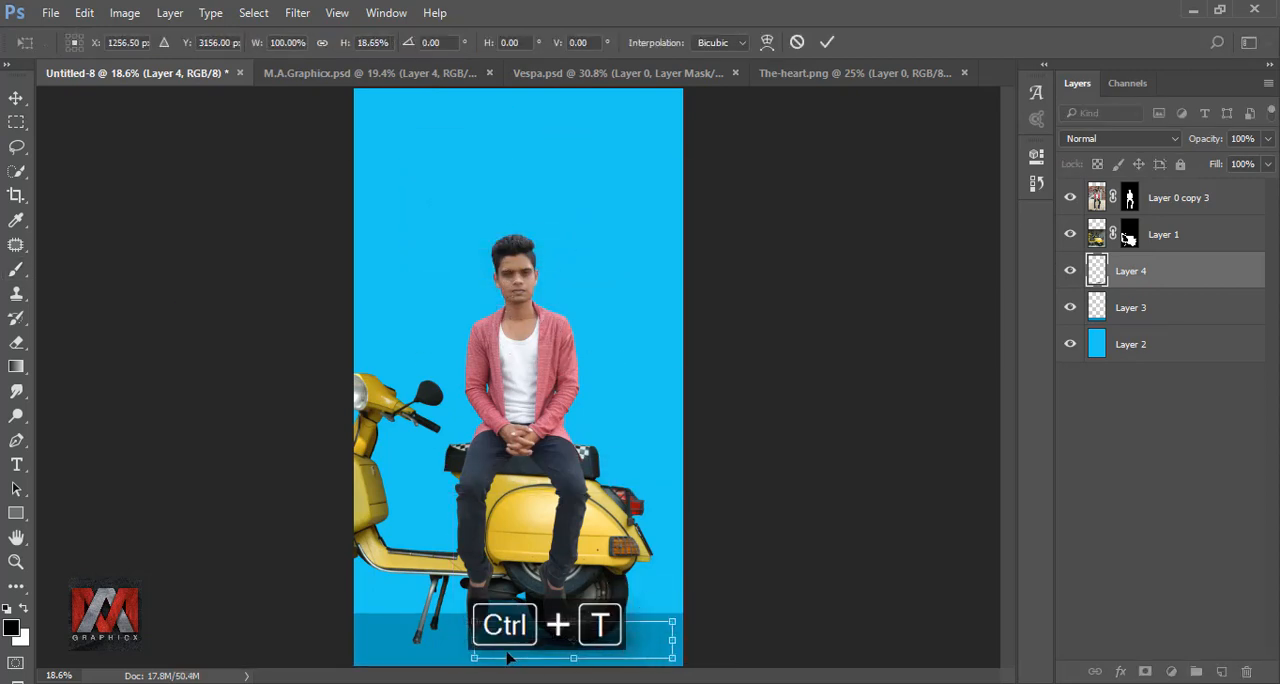
{"action": "left_click", "coordinate": [826, 42]}
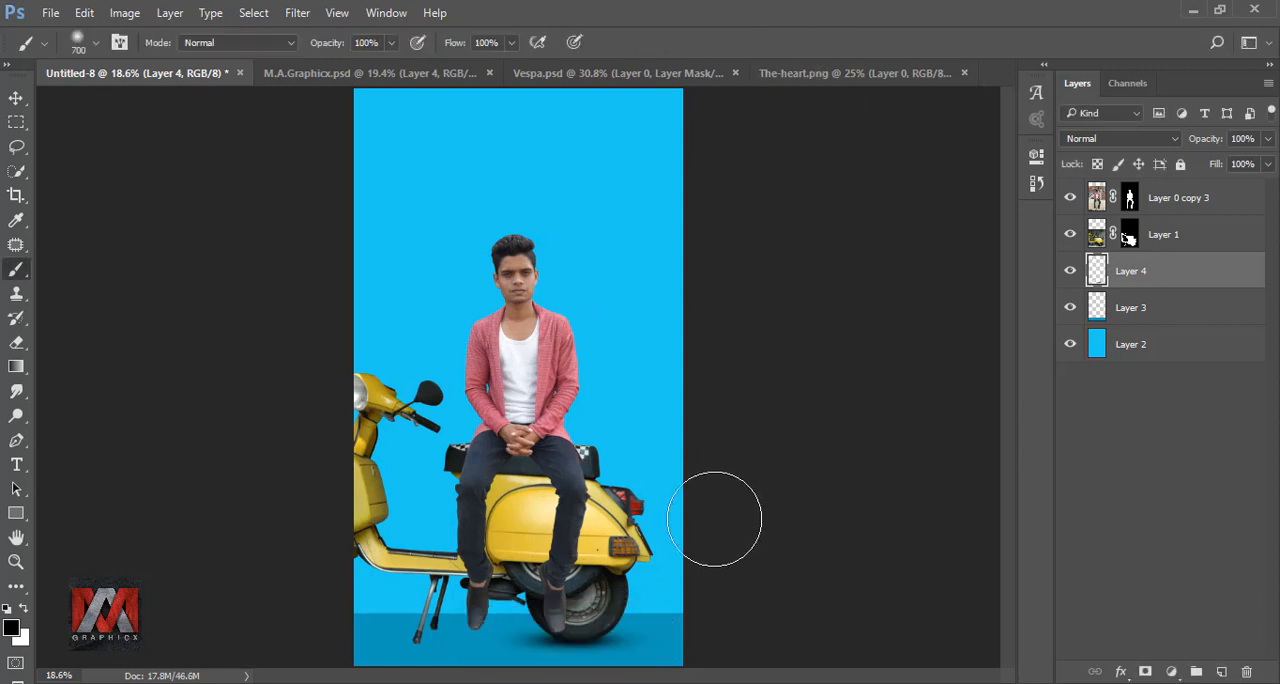
{"action": "left_click", "coordinate": [16, 98]}
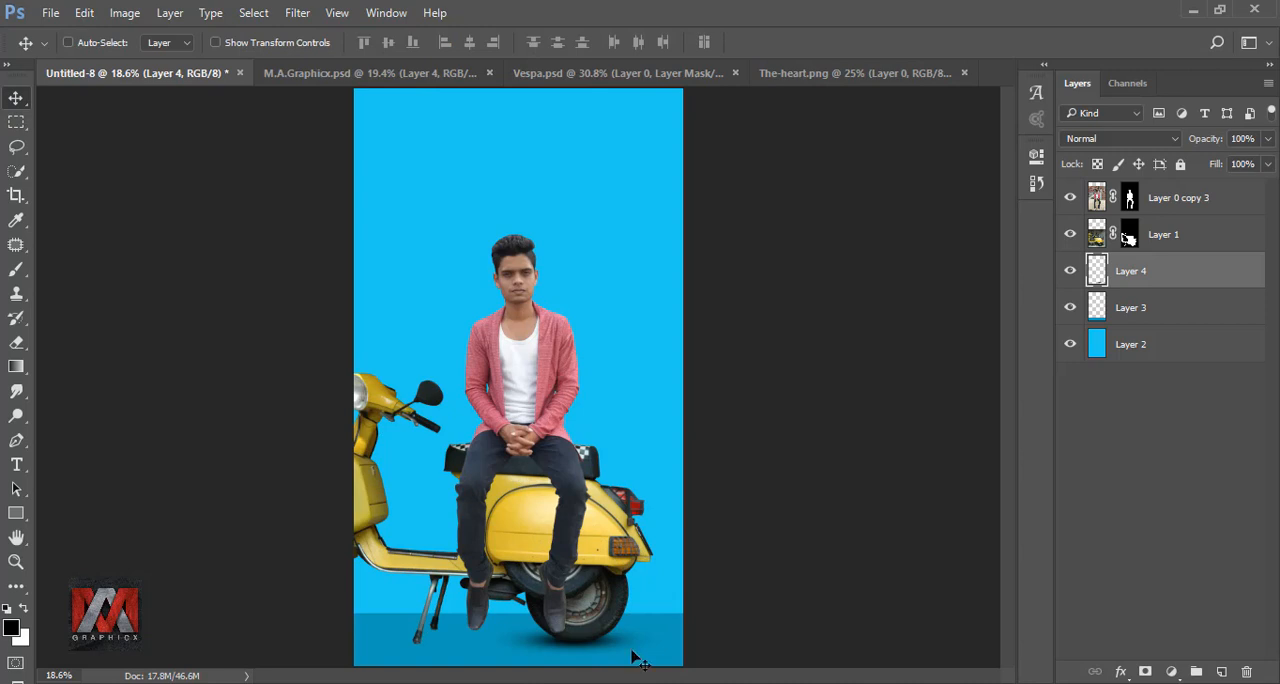
{"action": "left_click", "coordinate": [1070, 271]}
{"action": "left_click", "coordinate": [1070, 271]}
Step: Duplicate the wheel shadow layer and stretch the copy horizontally to about 377% so it spans the floor under the scooter
{"action": "key", "text": "ctrl+j"}
{"action": "key", "text": "ctrl+t"}
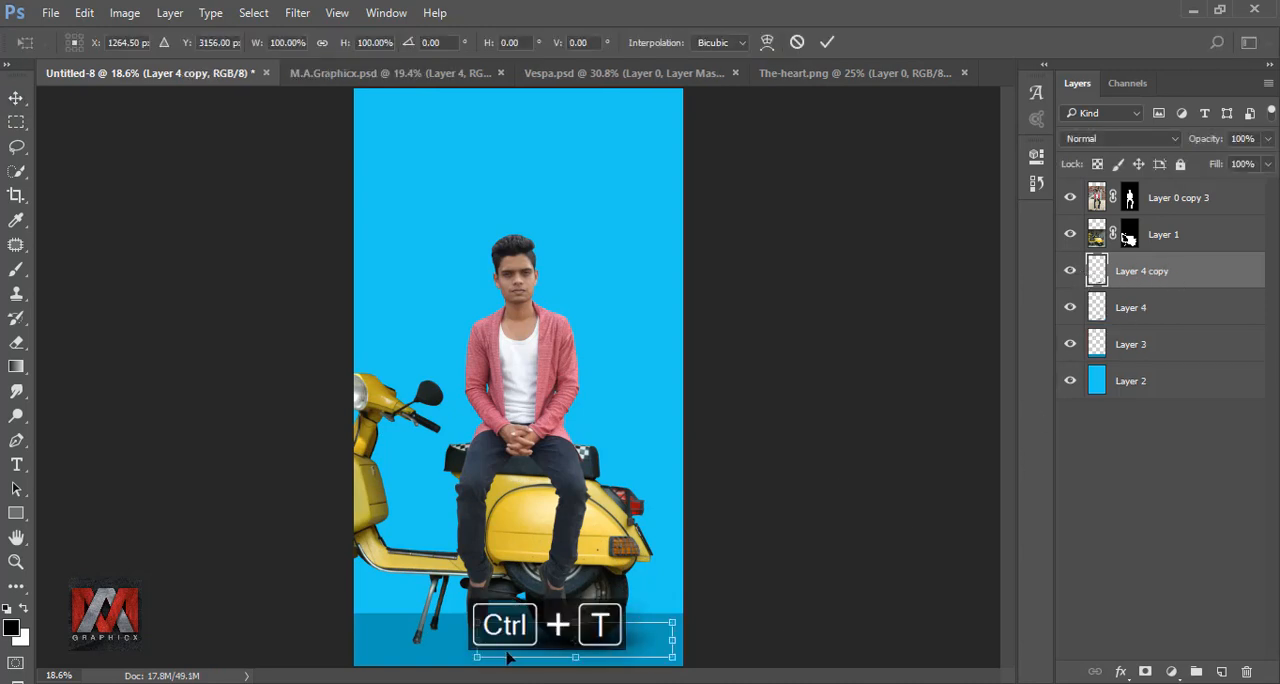
{"action": "left_click_drag", "start_coordinate": [370, 644], "coordinate": [79, 640]}
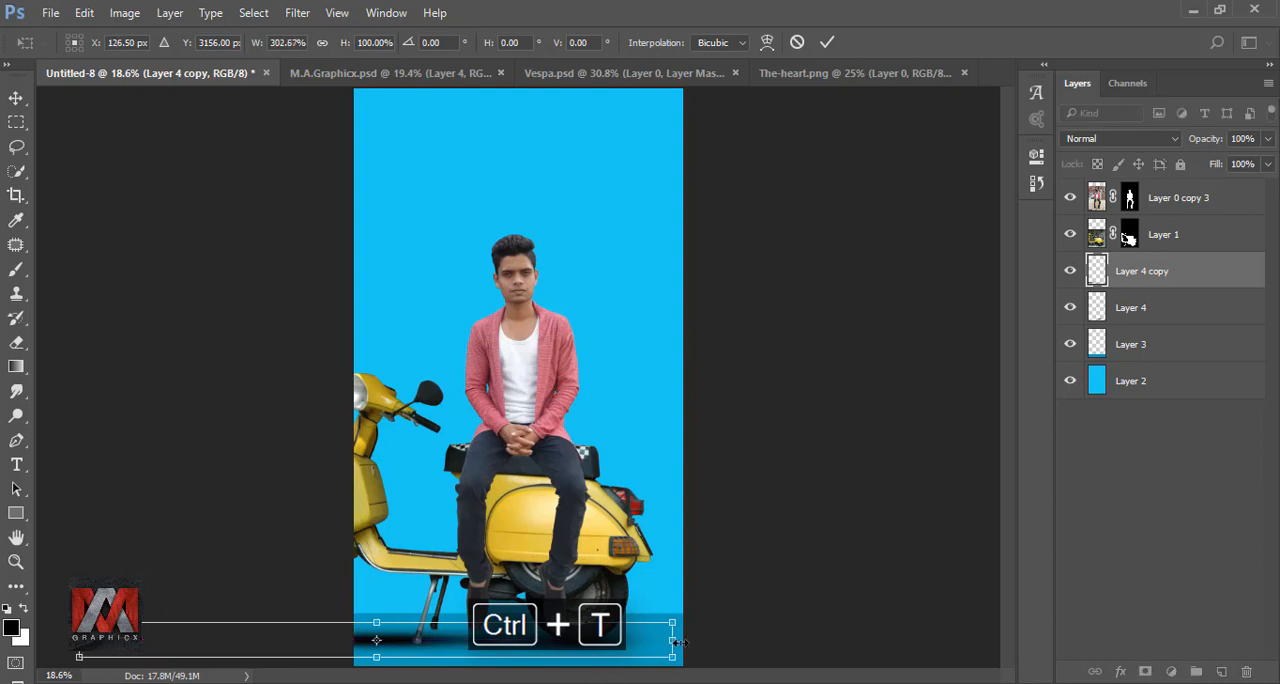
{"action": "left_click_drag", "start_coordinate": [677, 641], "coordinate": [810, 640]}
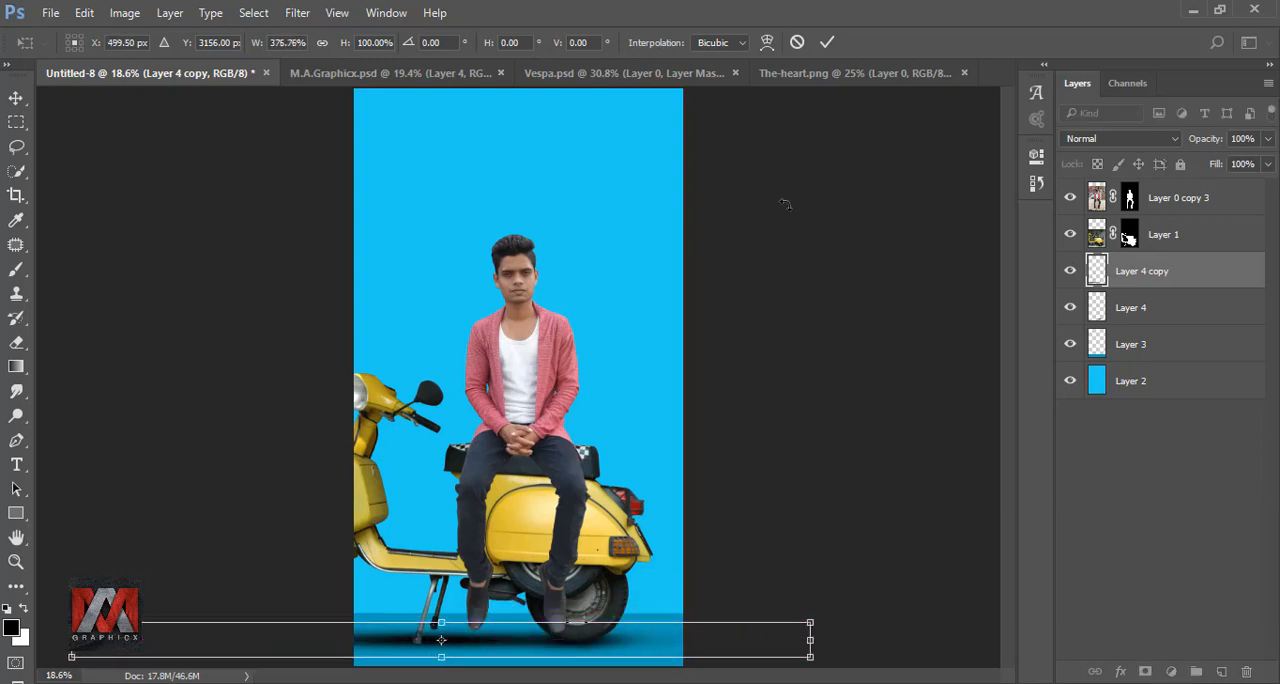
{"action": "left_click", "coordinate": [826, 44]}
Step: Lower the wide shadow layer's opacity to 52% and compare the image with the layer hidden and shown
{"action": "left_click", "coordinate": [1267, 139]}
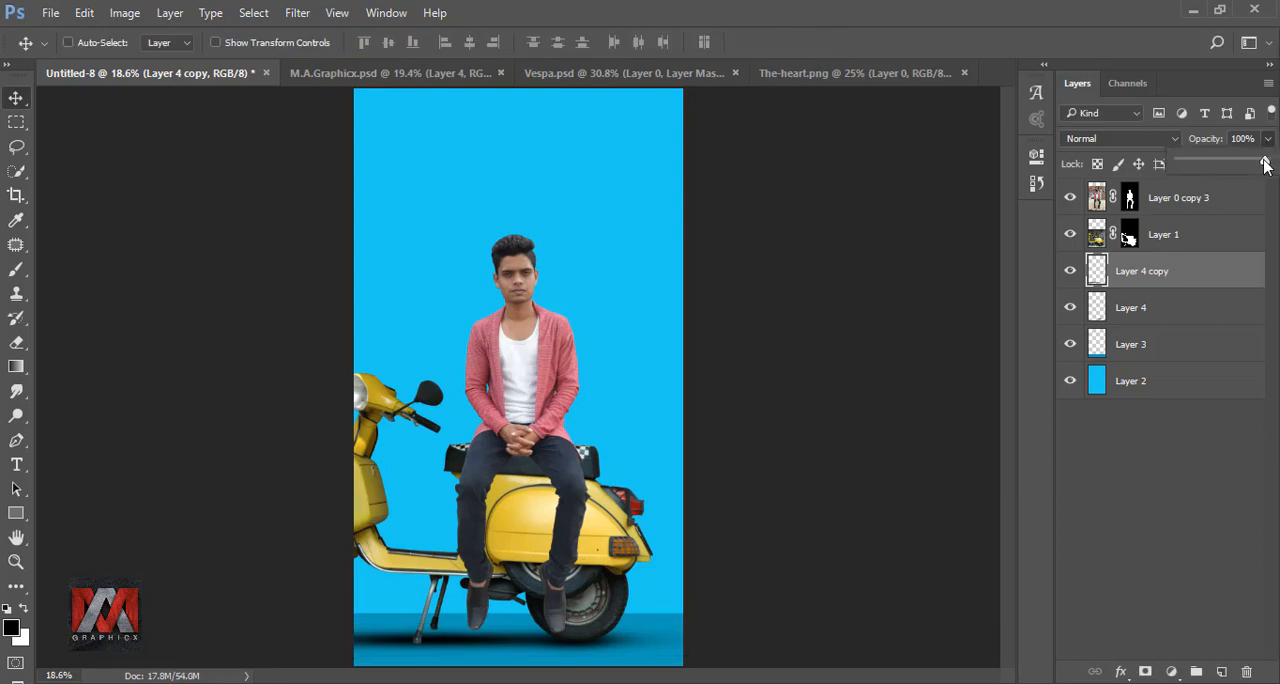
{"action": "left_click_drag", "start_coordinate": [1266, 164], "coordinate": [1220, 165]}
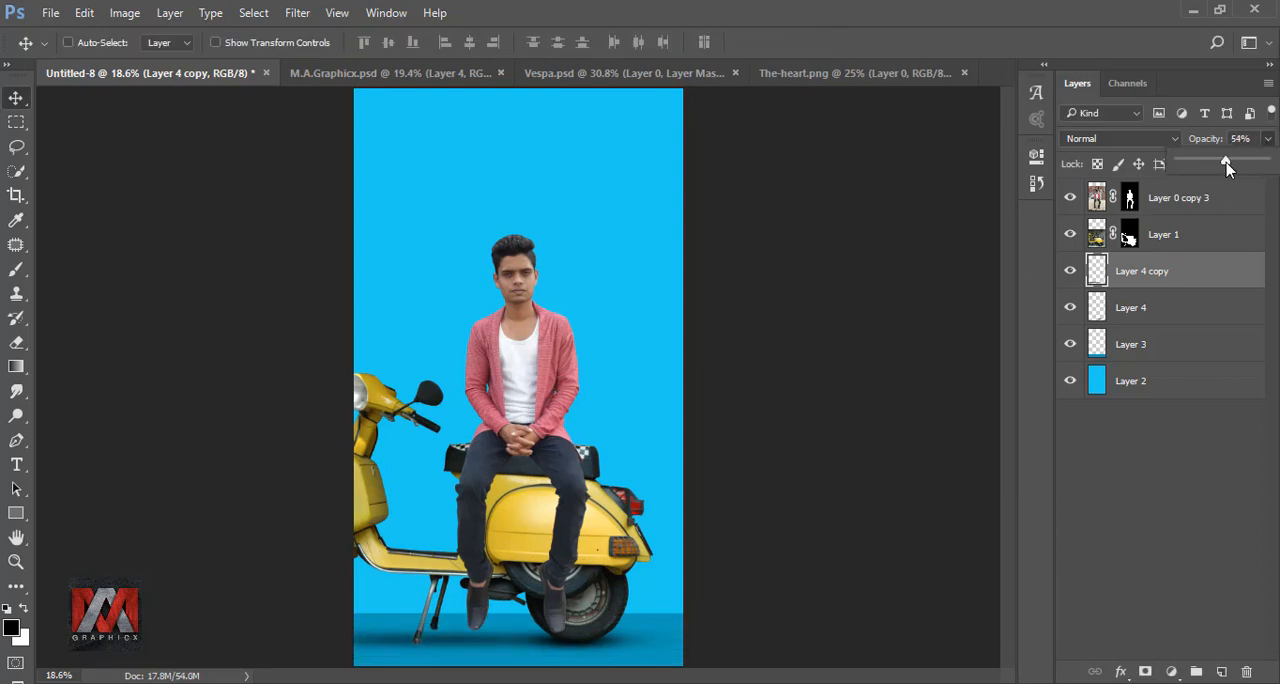
{"action": "left_click", "coordinate": [1070, 274]}
{"action": "left_click", "coordinate": [1070, 274]}
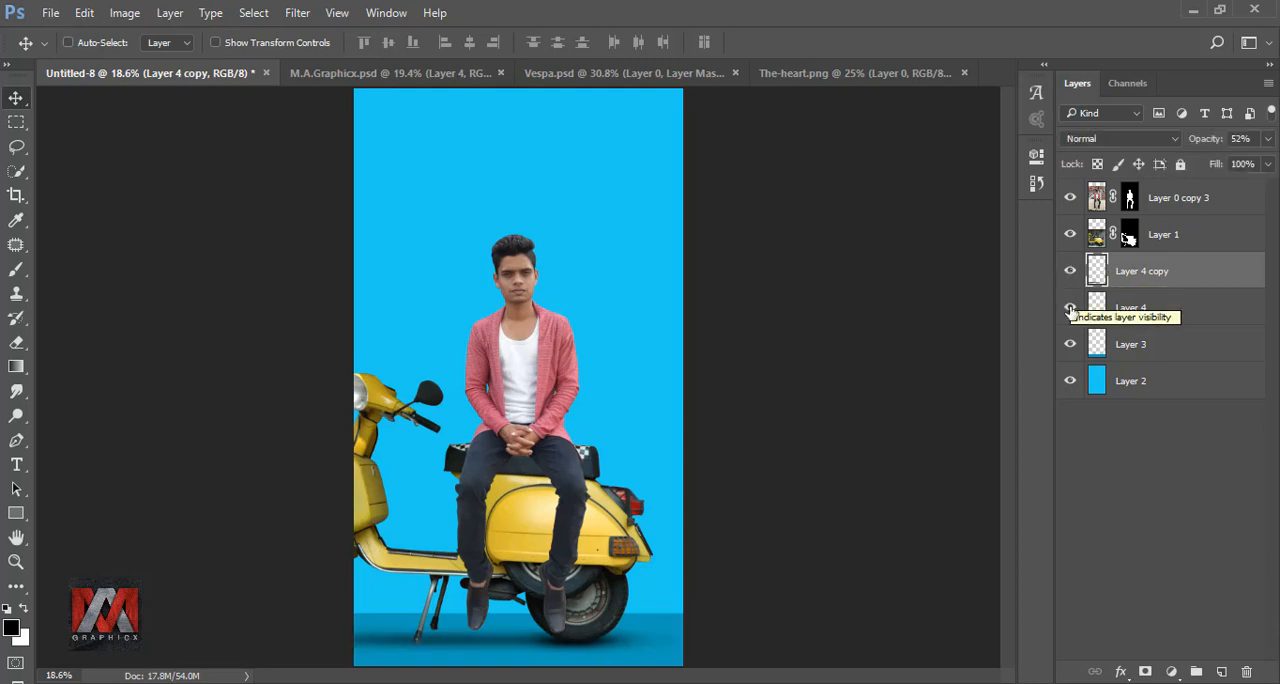
Step: Duplicate the rear wheel shadow layer, scale the copy to about 32%, and place it under the front kickstand leg
{"action": "left_click", "coordinate": [1070, 308]}
{"action": "left_click", "coordinate": [1070, 308]}
{"action": "left_click", "coordinate": [1143, 307]}
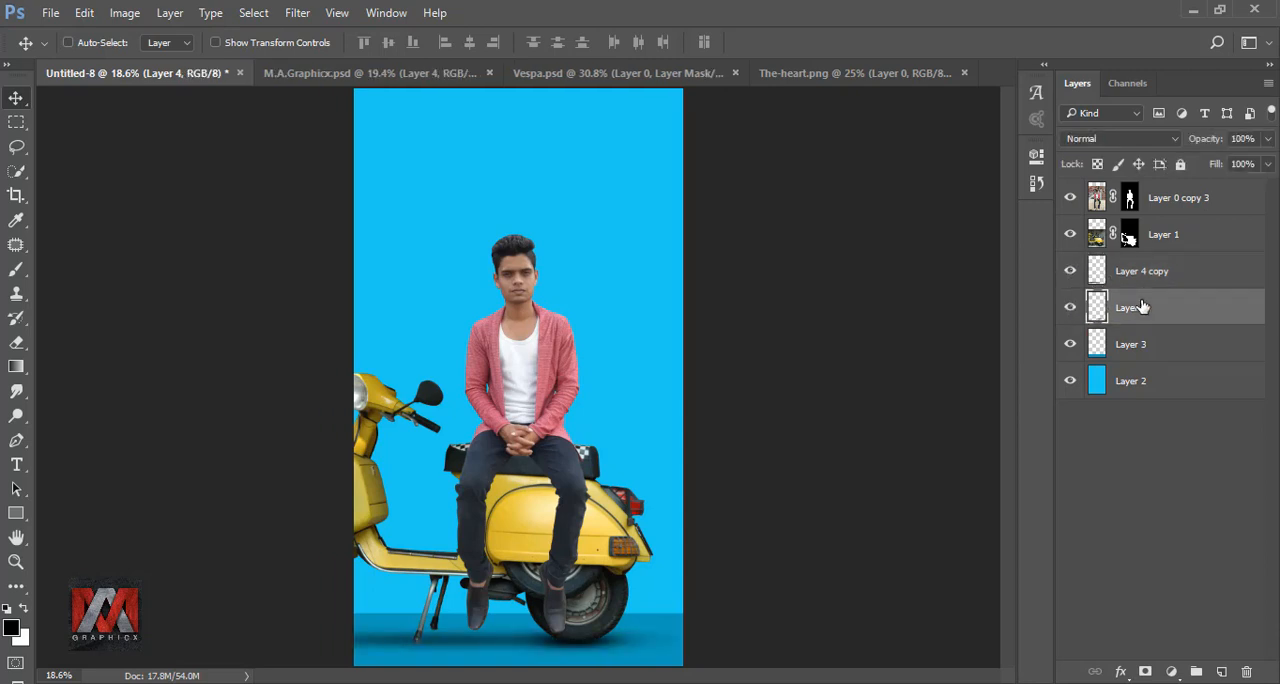
{"action": "key", "text": "ctrl+j"}
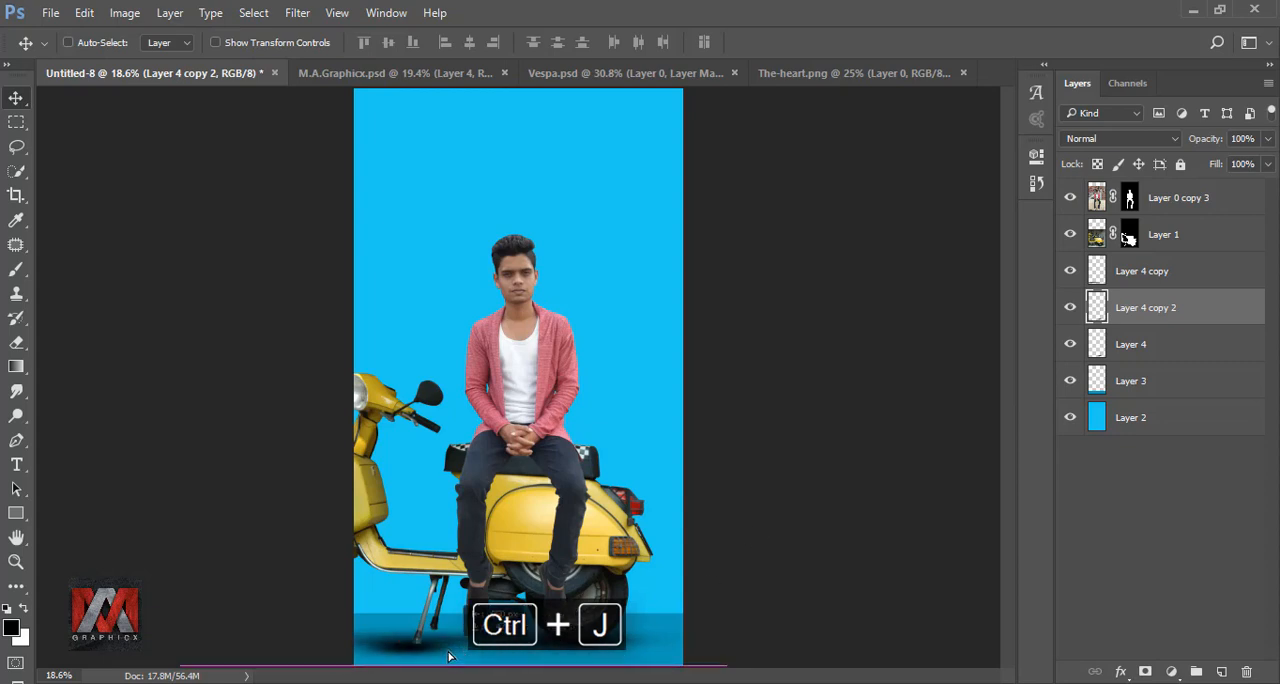
{"action": "key", "text": "ctrl+t"}
{"action": "left_click_drag", "start_coordinate": [518, 627], "coordinate": [450, 641]}
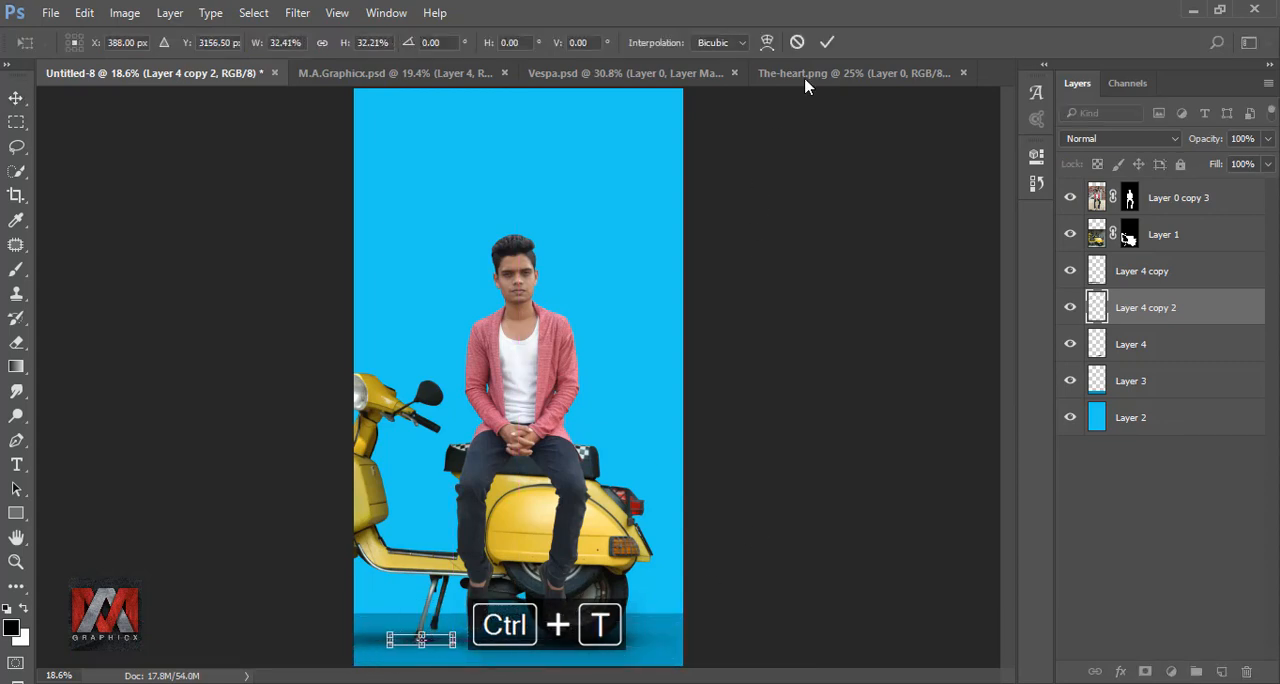
{"action": "left_click", "coordinate": [826, 42]}
Step: Align the small shadow with the front kickstand foot, narrow it horizontally, and lower its layer opacity to 68%
{"action": "scroll", "coordinate": [380, 643], "scroll_direction": "up", "scroll_amount": 2}
{"action": "scroll", "coordinate": [470, 625], "scroll_direction": "up", "scroll_amount": 10}
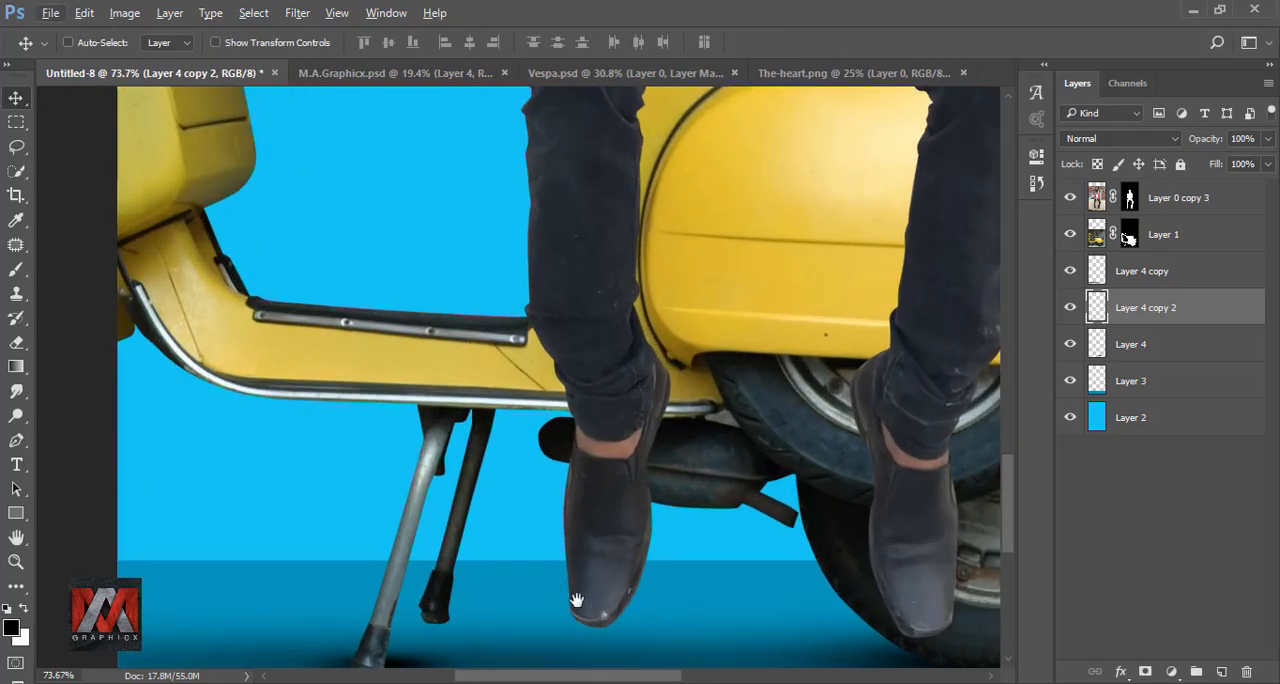
{"action": "left_click_drag", "start_coordinate": [577, 600], "coordinate": [654, 326]}
{"action": "left_click_drag", "start_coordinate": [502, 390], "coordinate": [486, 413]}
{"action": "key", "text": "ctrl+t"}
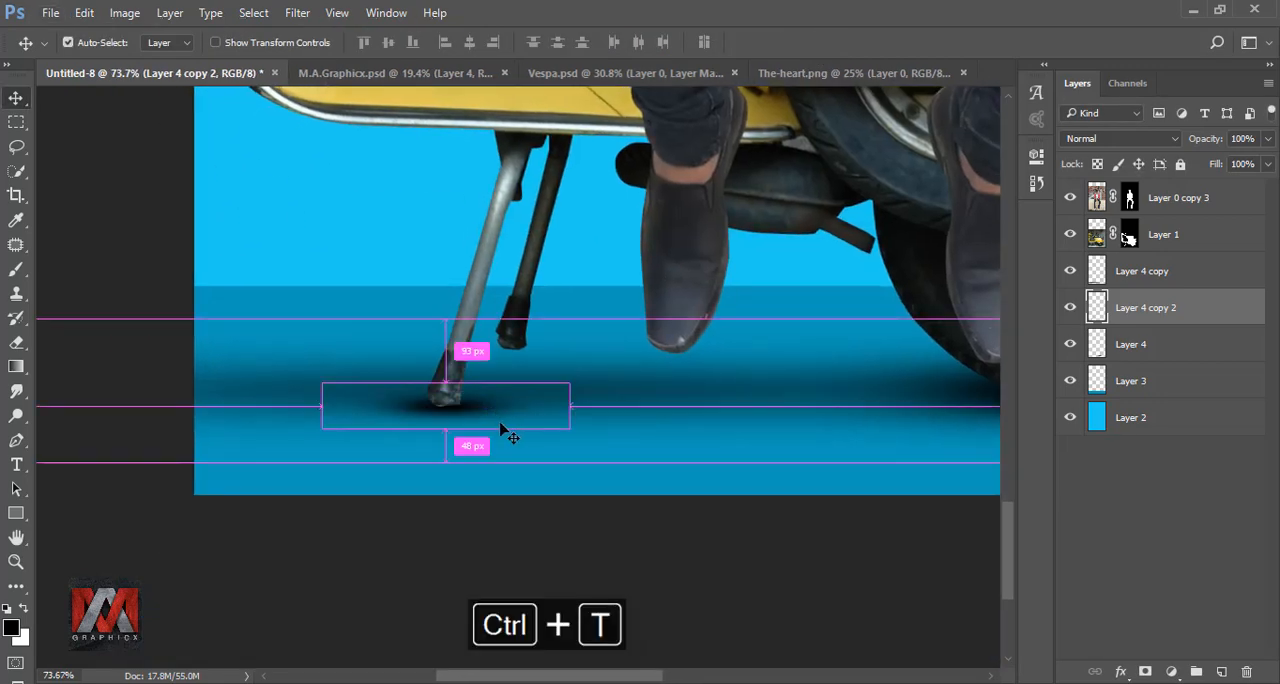
{"action": "left_click_drag", "start_coordinate": [569, 406], "coordinate": [506, 411]}
{"action": "left_click", "coordinate": [827, 42]}
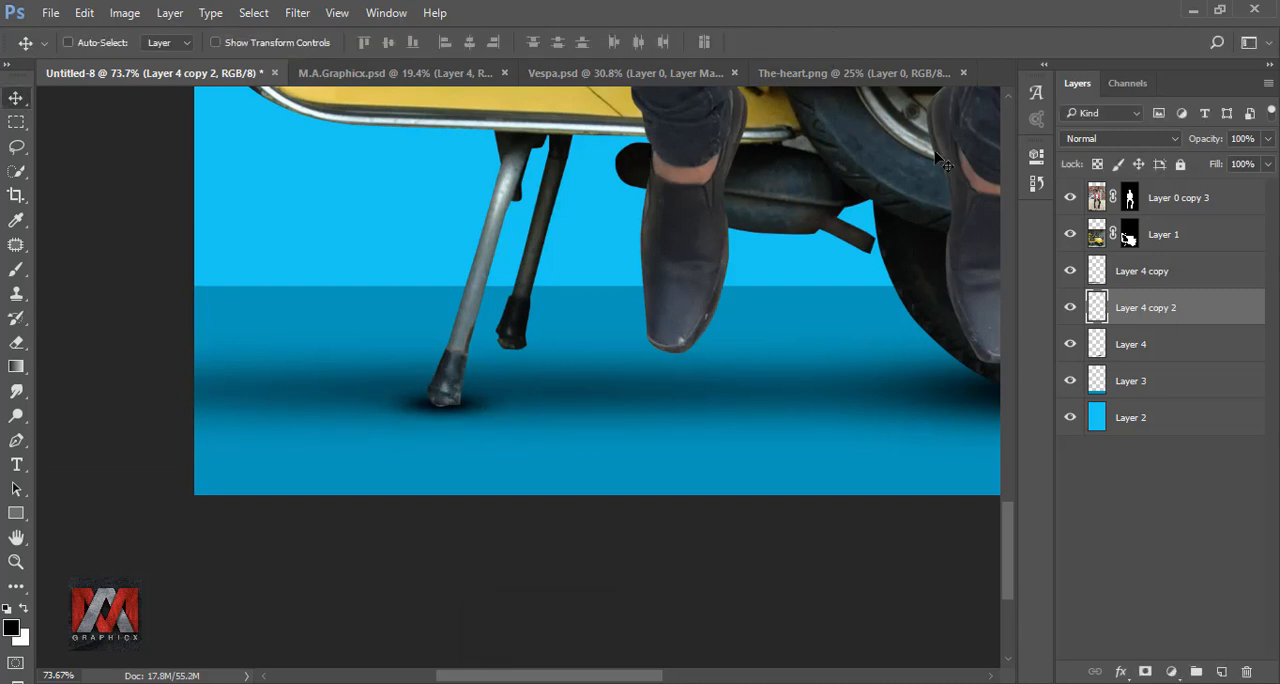
{"action": "left_click", "coordinate": [1268, 139]}
{"action": "left_click_drag", "start_coordinate": [1267, 161], "coordinate": [1219, 163]}
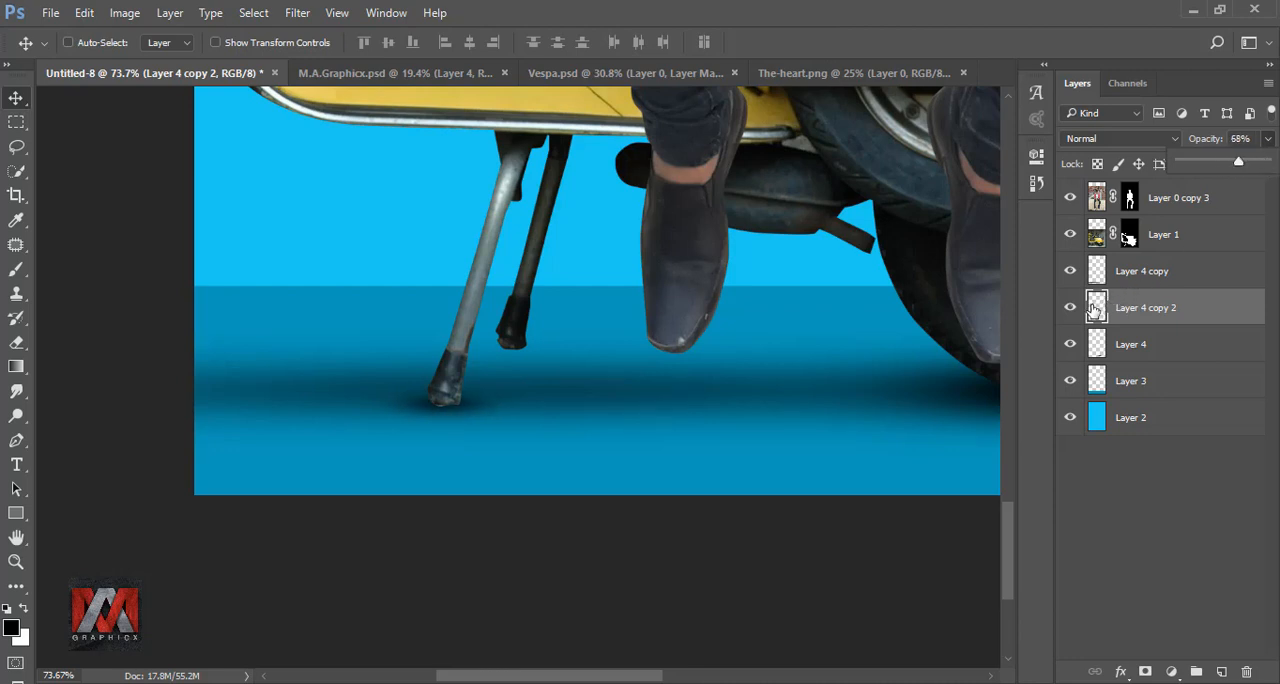
Step: Duplicate the kickstand shadow layer and place the copy just beneath the other kickstand foot
{"action": "key", "text": "ctrl+j"}
{"action": "key", "text": "ctrl+t"}
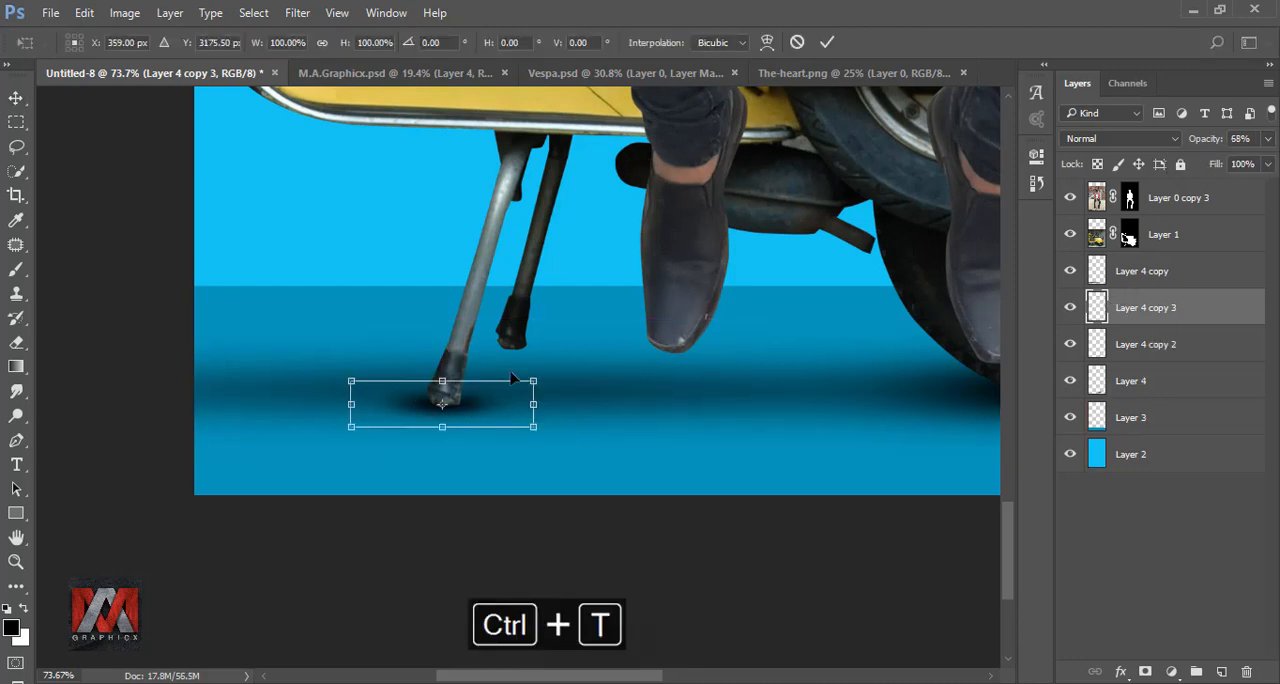
{"action": "left_click_drag", "start_coordinate": [512, 379], "coordinate": [551, 351]}
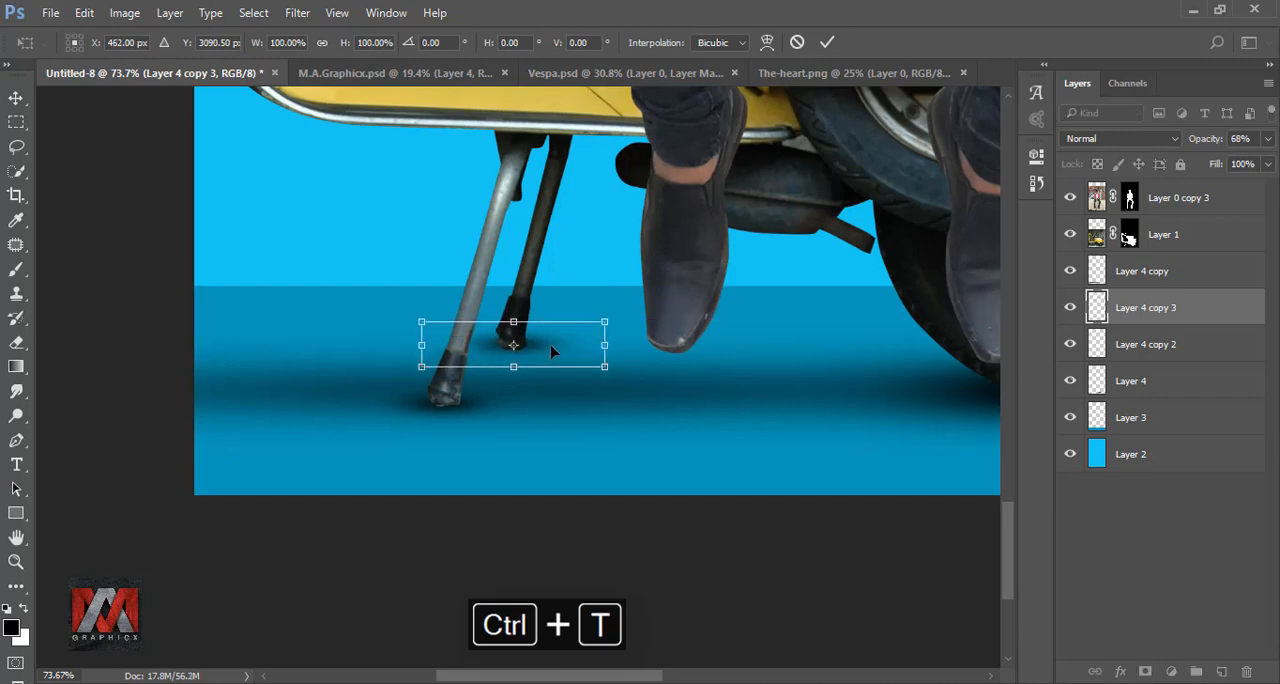
{"action": "key", "text": "Down"}
{"action": "key", "text": "Down"}
{"action": "key", "text": "Down"}
{"action": "key", "text": "Down"}
{"action": "key", "text": "Down"}
{"action": "key", "text": "Down"}
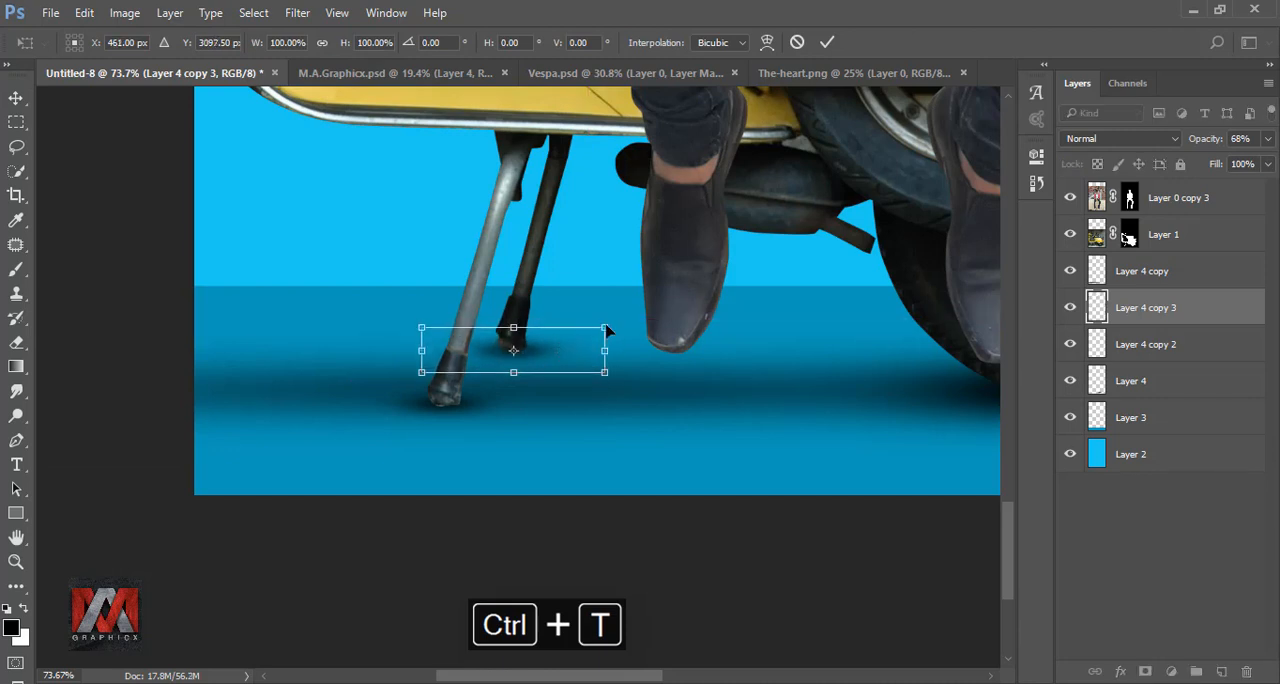
{"action": "left_click", "coordinate": [826, 42]}
Step: Set both kickstand shadow layers to 48% opacity and compare the image with a shadow hidden and shown
{"action": "scroll", "coordinate": [553, 413], "scroll_direction": "down", "scroll_amount": 2}
{"action": "key", "text": "ctrl+0"}
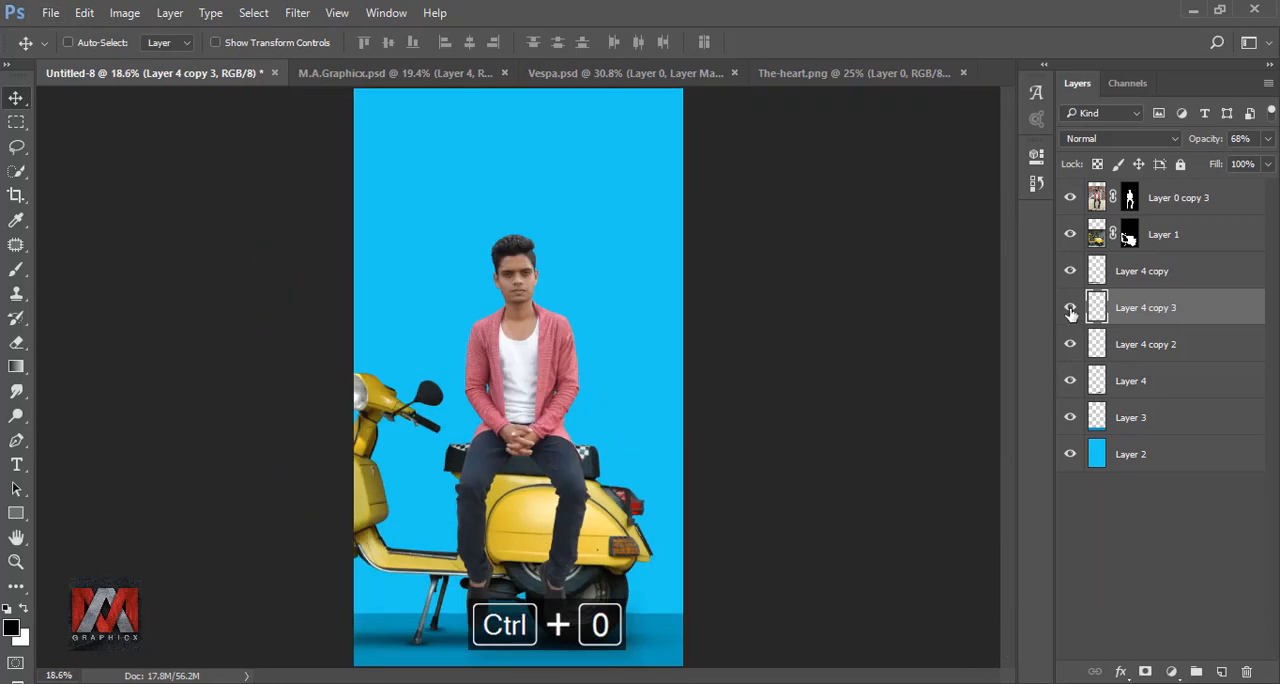
{"action": "left_click", "coordinate": [1158, 345], "text": "shift"}
{"action": "left_click", "coordinate": [1268, 141]}
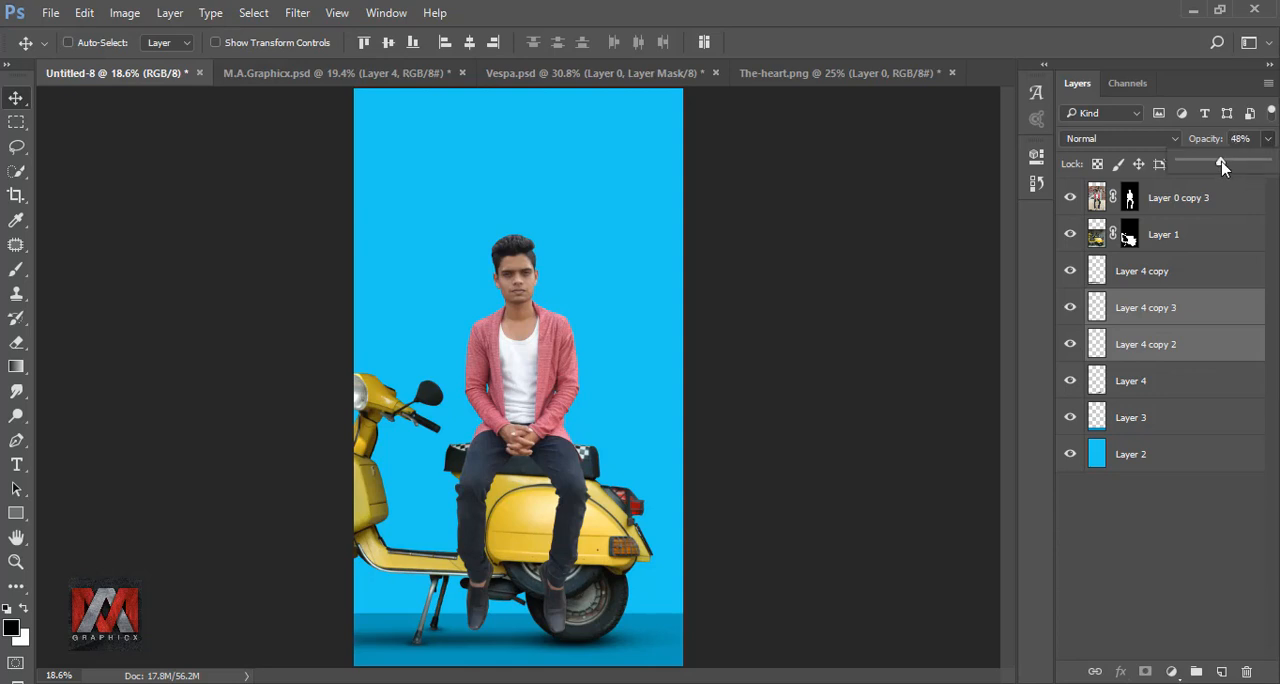
{"action": "left_click", "coordinate": [1071, 310]}
{"action": "left_click", "coordinate": [1071, 310]}
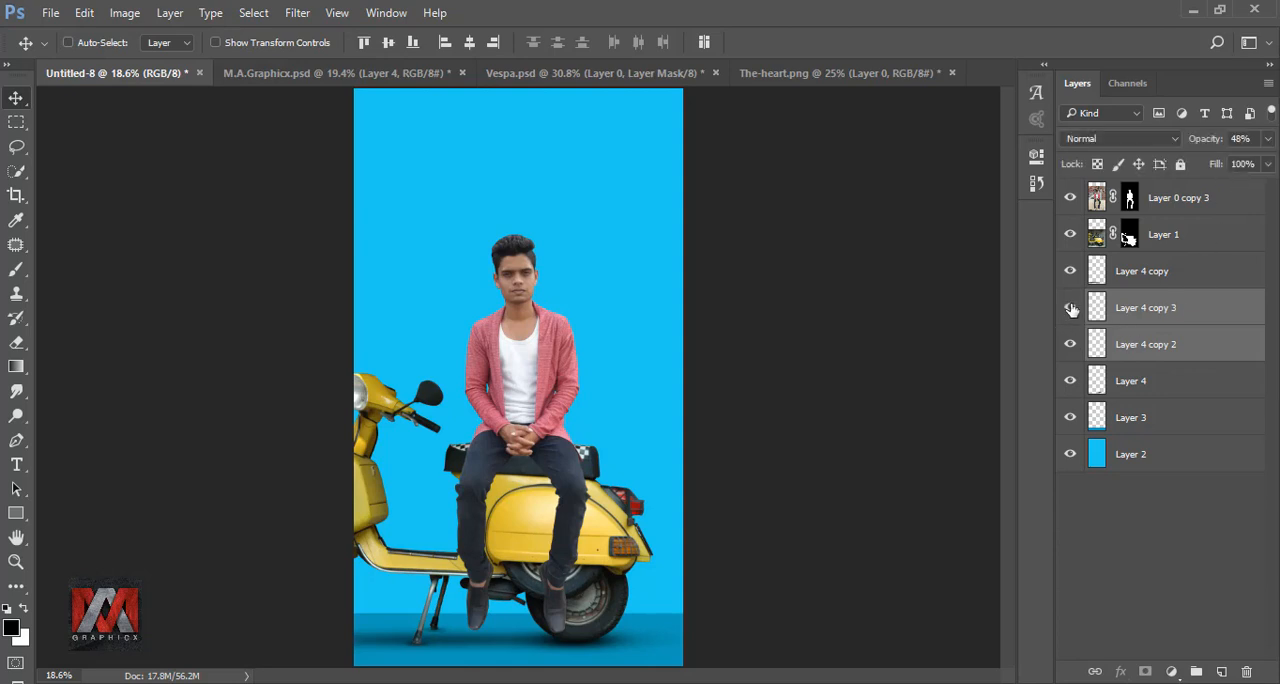
Step: Group the four floor shadow layers from Layer 4 copy down to Layer 4 and compare with the group hidden
{"action": "left_click", "coordinate": [1143, 285]}
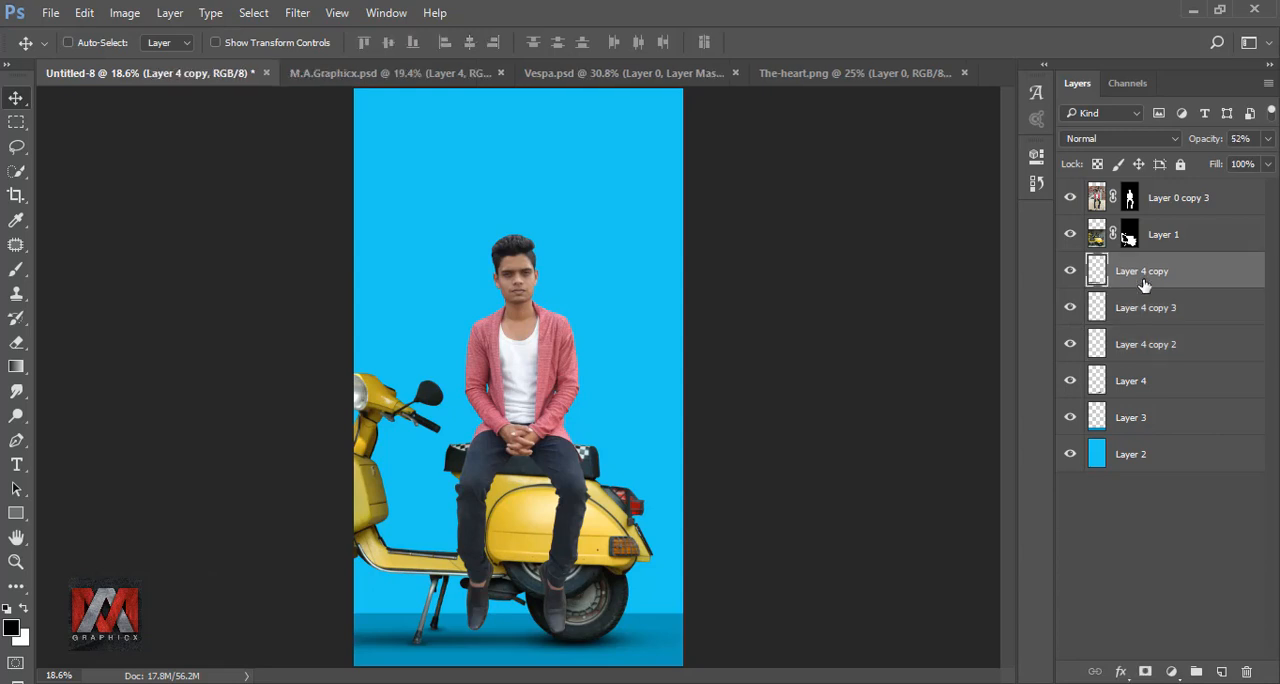
{"action": "left_click", "coordinate": [1141, 386], "text": "shift"}
{"action": "key", "text": "ctrl+g"}
{"action": "left_click", "coordinate": [1071, 265]}
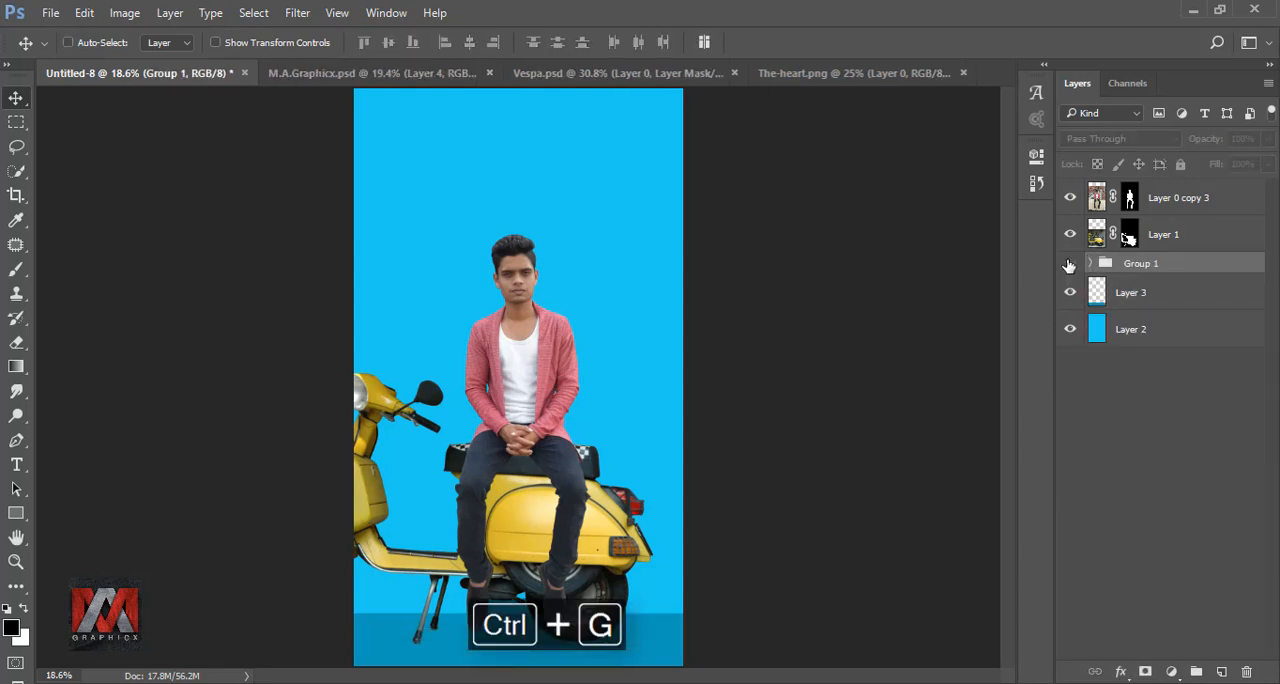
{"action": "left_click", "coordinate": [1071, 265]}
Step: Add a new layer above the scooter layer and clip it to the scooter
{"action": "left_click", "coordinate": [1160, 241]}
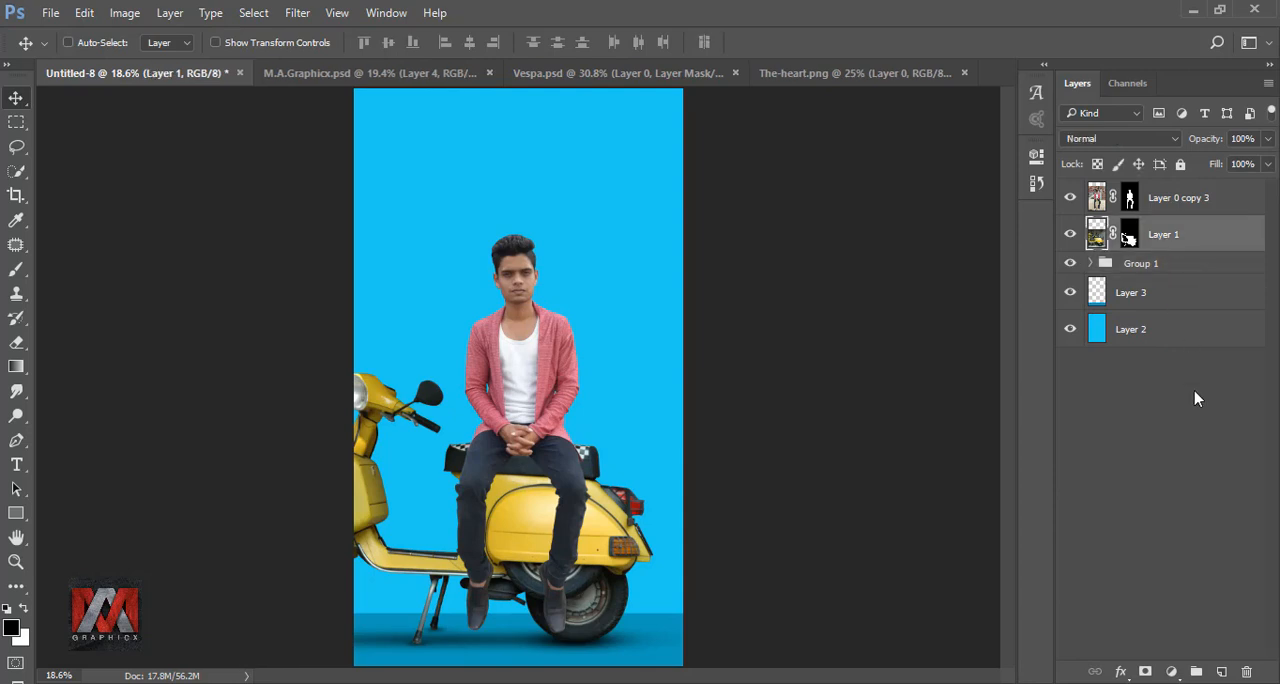
{"action": "left_click", "coordinate": [1222, 671]}
{"action": "right_click", "coordinate": [1182, 236]}
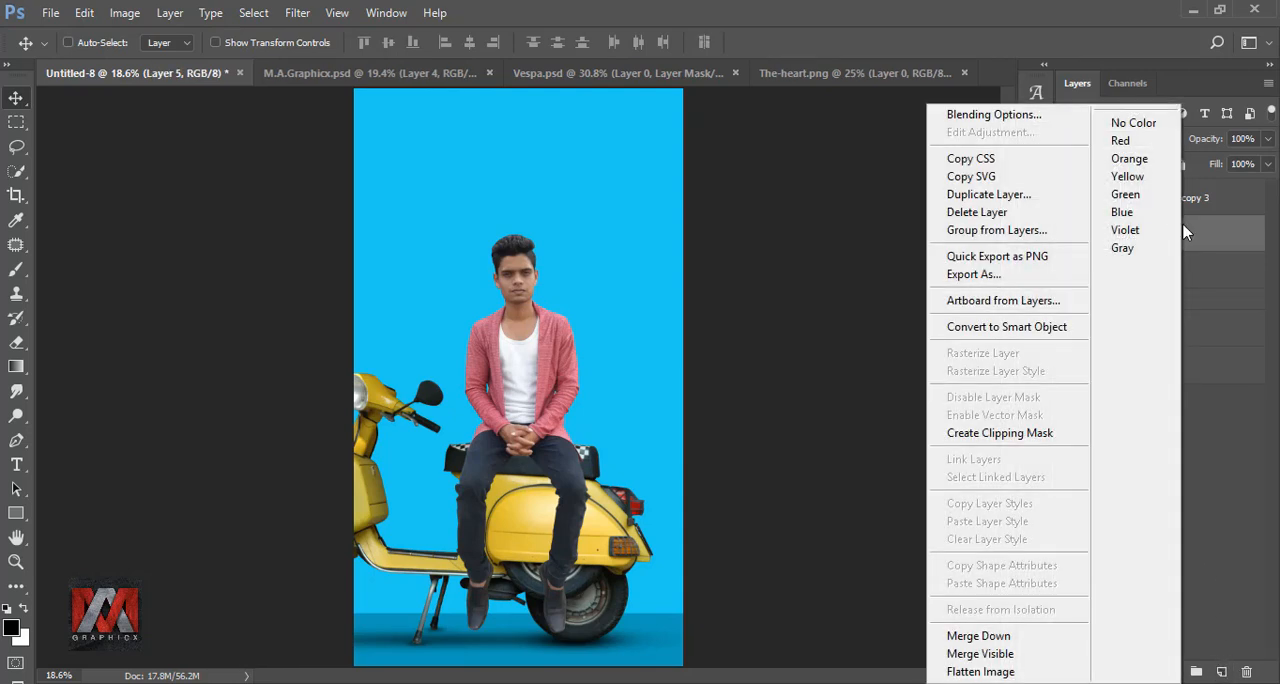
{"action": "left_click", "coordinate": [1005, 436]}
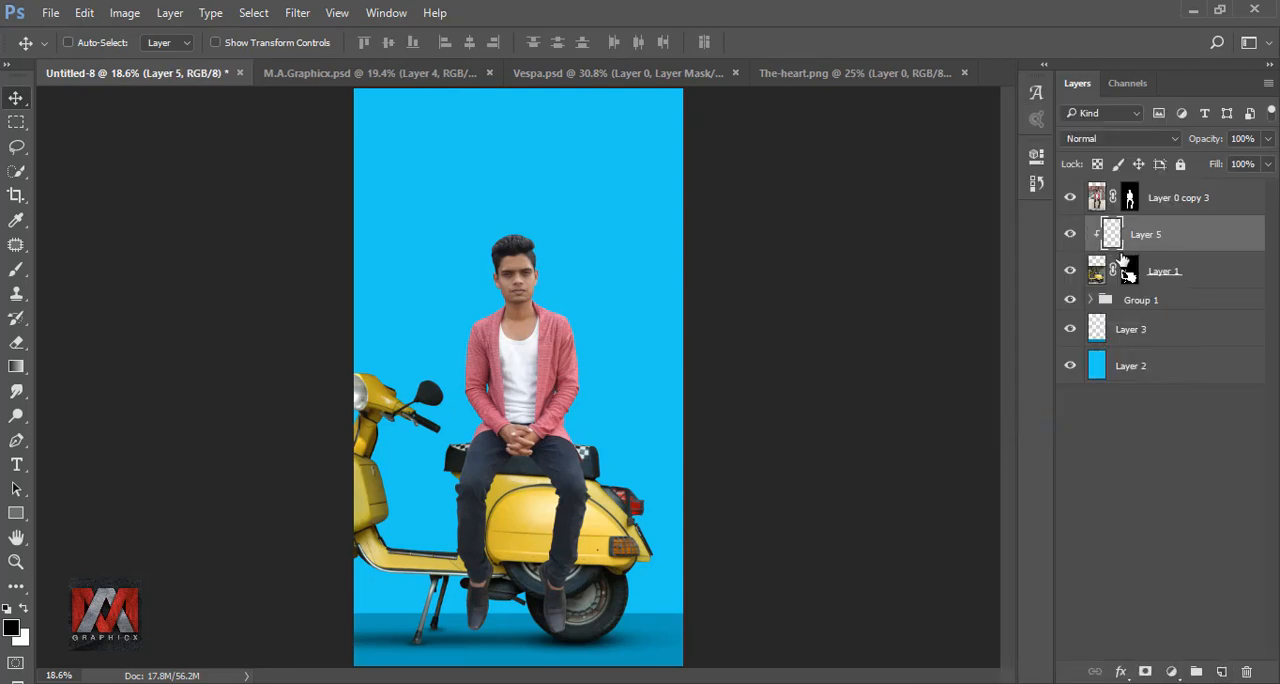
Step: Set up the brush at 250 px with 54% opacity and 51% flow
{"action": "left_click", "coordinate": [16, 271]}
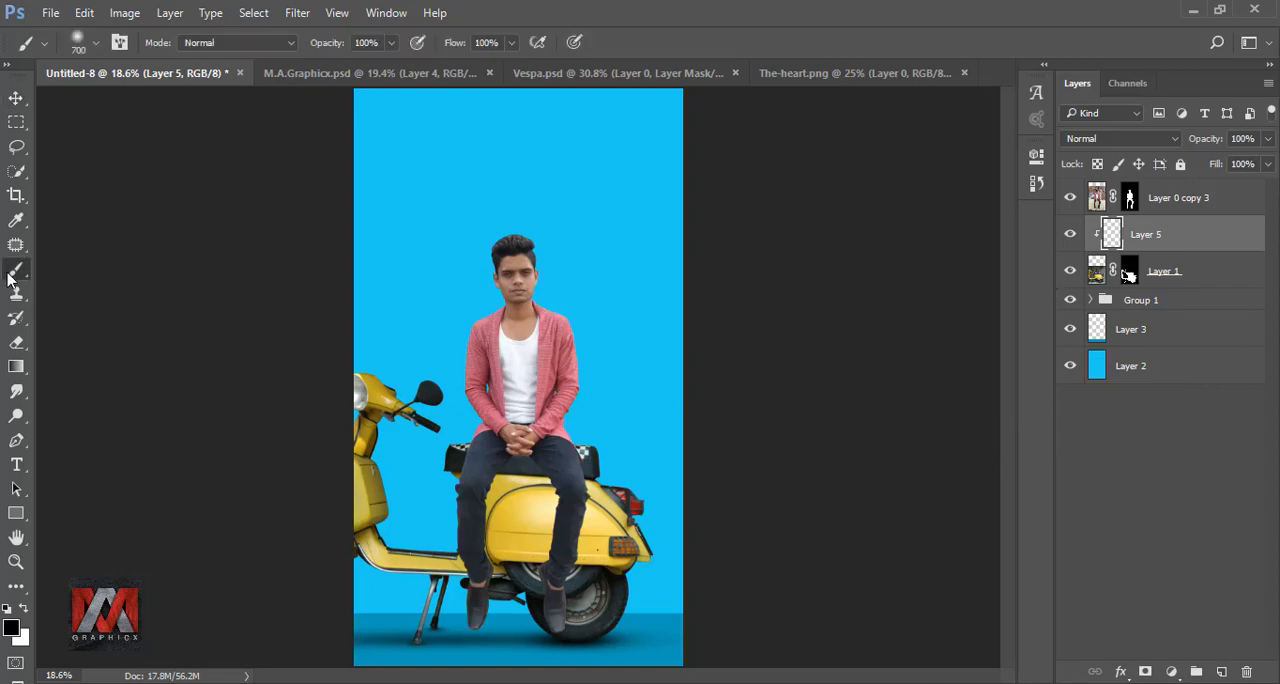
{"action": "scroll", "coordinate": [597, 571], "scroll_direction": "up", "scroll_amount": 4}
{"action": "scroll", "coordinate": [760, 530], "scroll_direction": "down", "scroll_amount": 5}
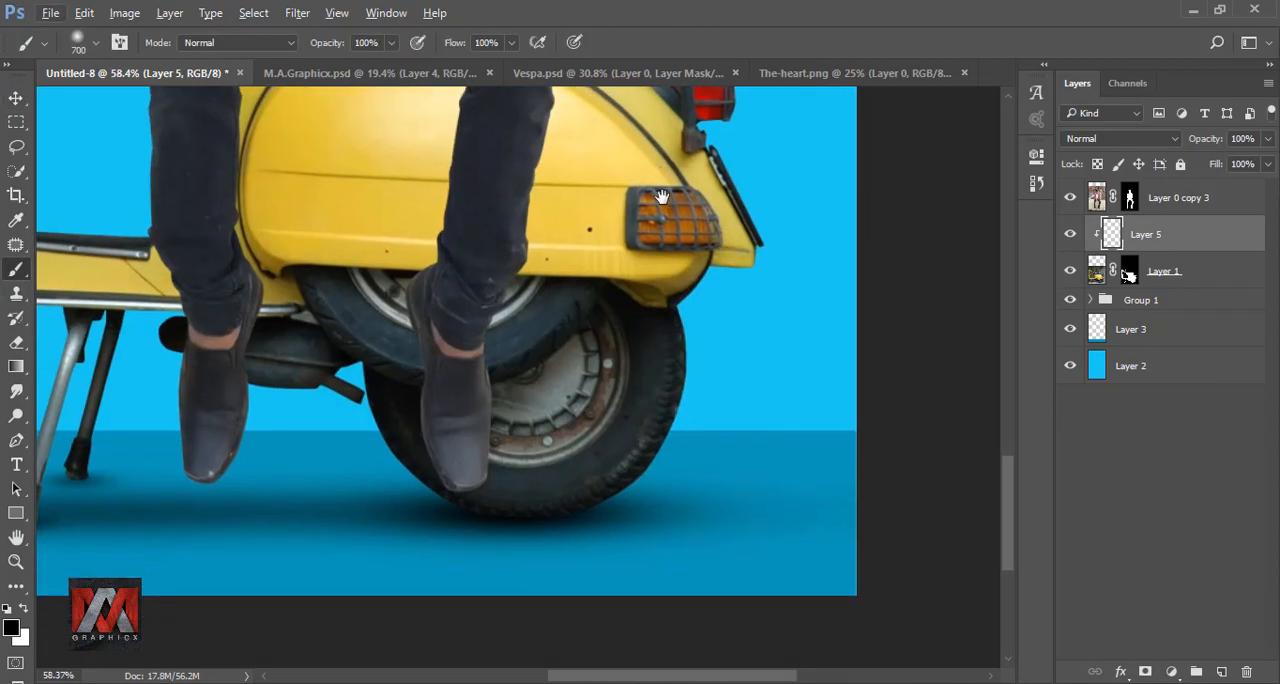
{"action": "key", "text": "bracketleft"}
{"action": "key", "text": "bracketleft"}
{"action": "key", "text": "bracketleft"}
{"action": "key", "text": "bracketleft"}
{"action": "key", "text": "bracketleft"}
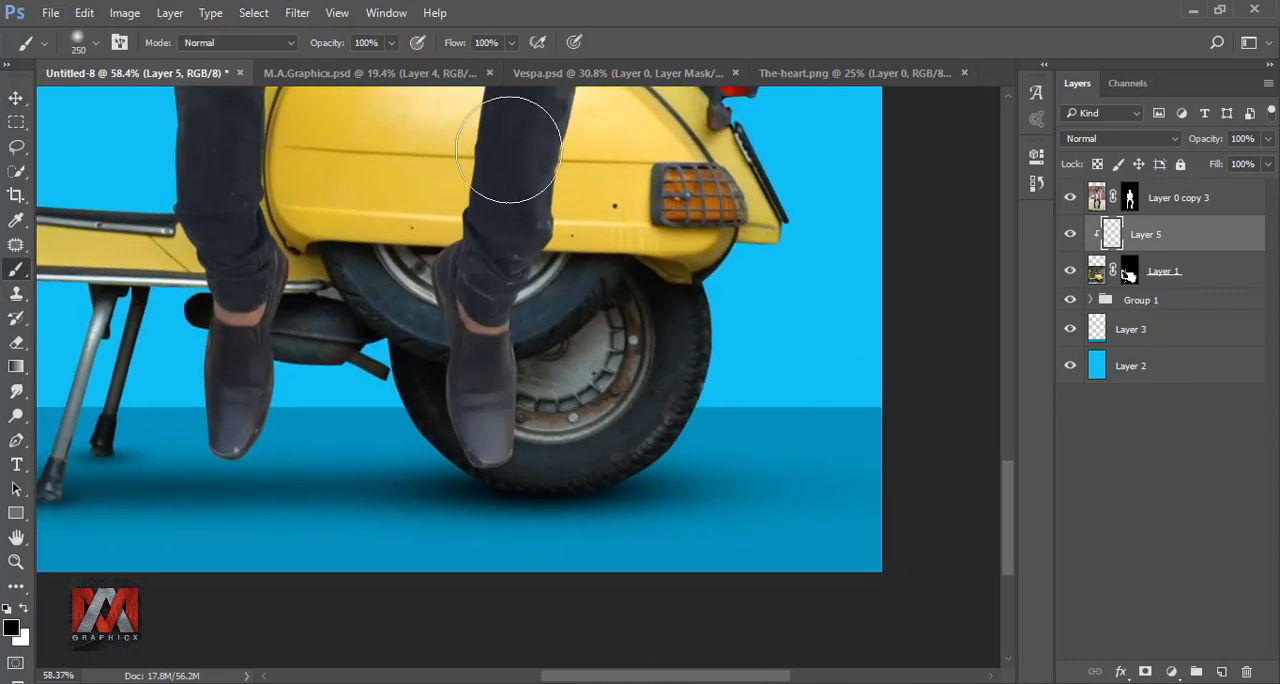
{"action": "left_click", "coordinate": [391, 42]}
{"action": "left_click_drag", "start_coordinate": [396, 66], "coordinate": [350, 72]}
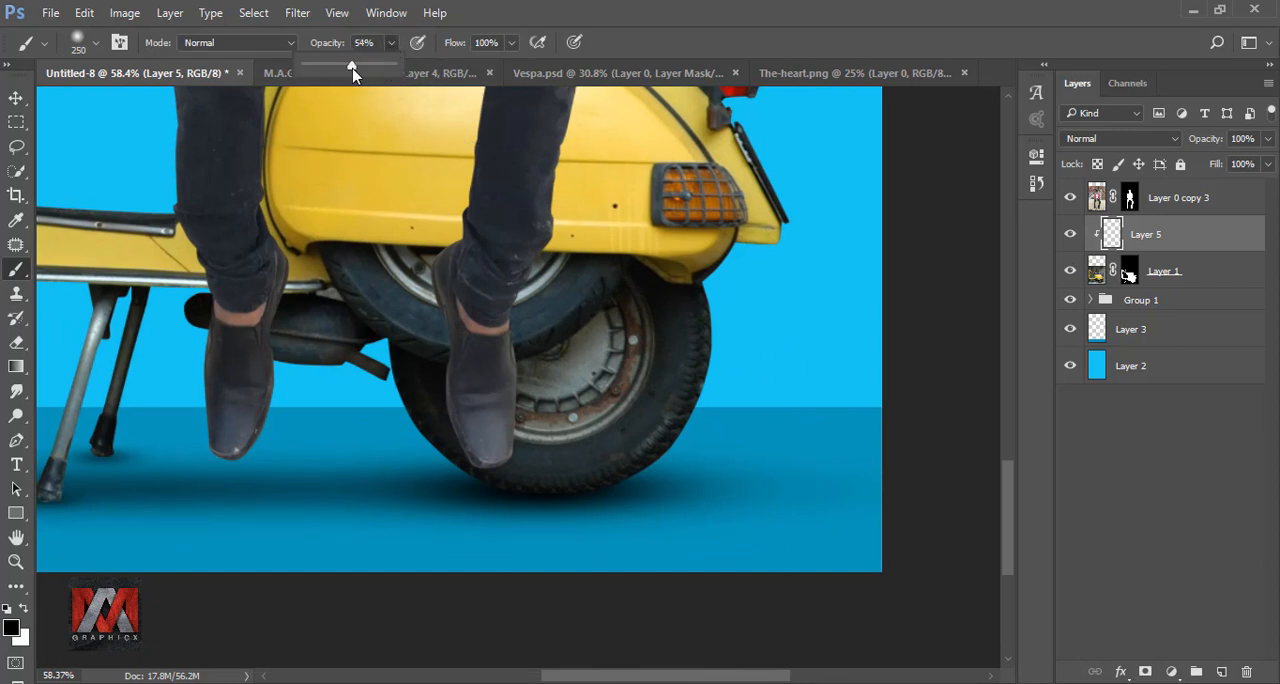
{"action": "left_click", "coordinate": [511, 42]}
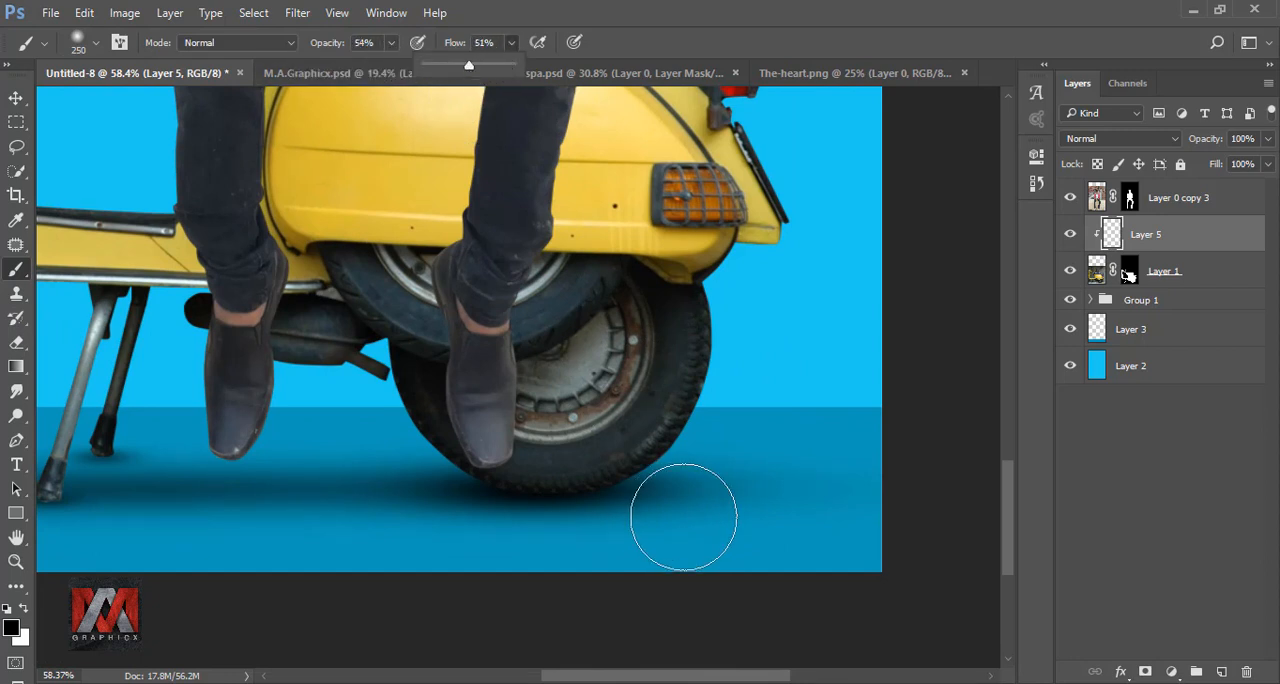
Step: Paint soft black shading along the base of the rear tyre and, with a 90 px brush, on the kickstand feet
{"action": "mouse_move", "coordinate": [704, 499]}
{"action": "left_mouse_down"}
{"action": "mouse_move", "coordinate": [521, 535]}
{"action": "mouse_move", "coordinate": [663, 513]}
{"action": "mouse_move", "coordinate": [496, 526]}
{"action": "left_mouse_up"}
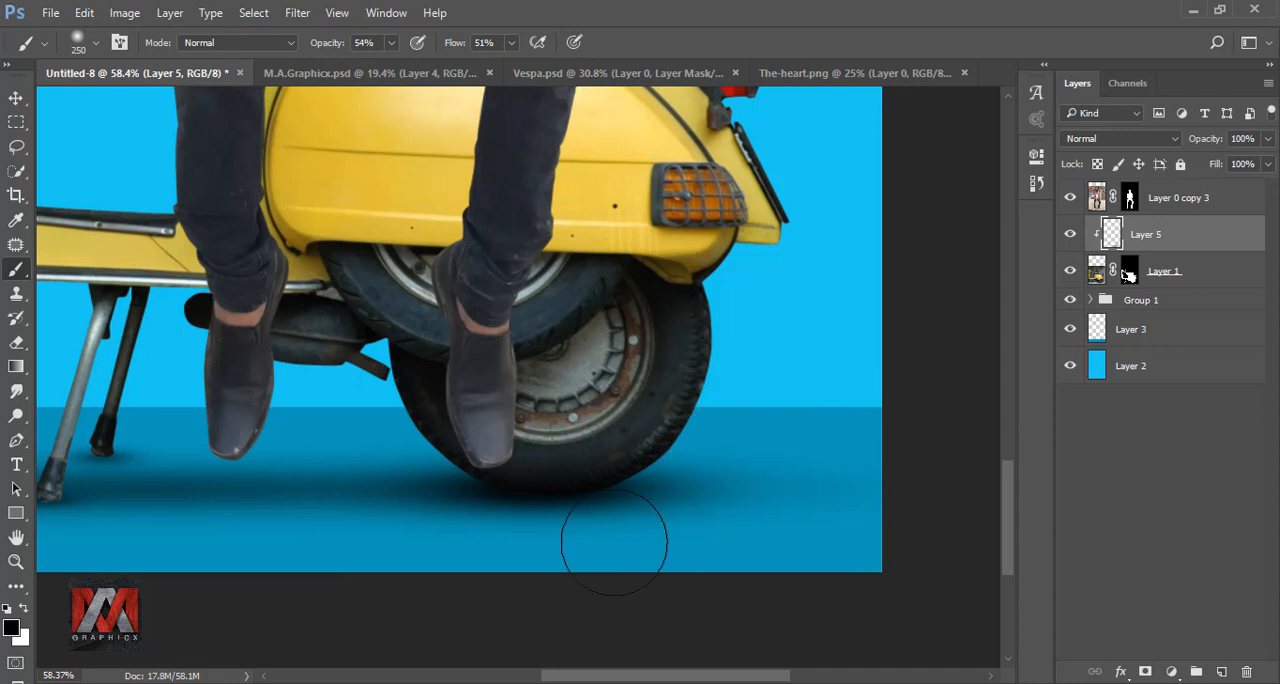
{"action": "left_click_drag", "start_coordinate": [150, 491], "coordinate": [586, 502]}
{"action": "mouse_move", "coordinate": [492, 555]}
{"action": "left_mouse_down"}
{"action": "mouse_move", "coordinate": [414, 574]}
{"action": "mouse_move", "coordinate": [643, 563]}
{"action": "left_mouse_up"}
{"action": "key", "text": "bracketleft"}
{"action": "key", "text": "bracketleft"}
{"action": "key", "text": "bracketleft"}
{"action": "key", "text": "bracketleft"}
{"action": "key", "text": "bracketleft"}
{"action": "key", "text": "bracketleft"}
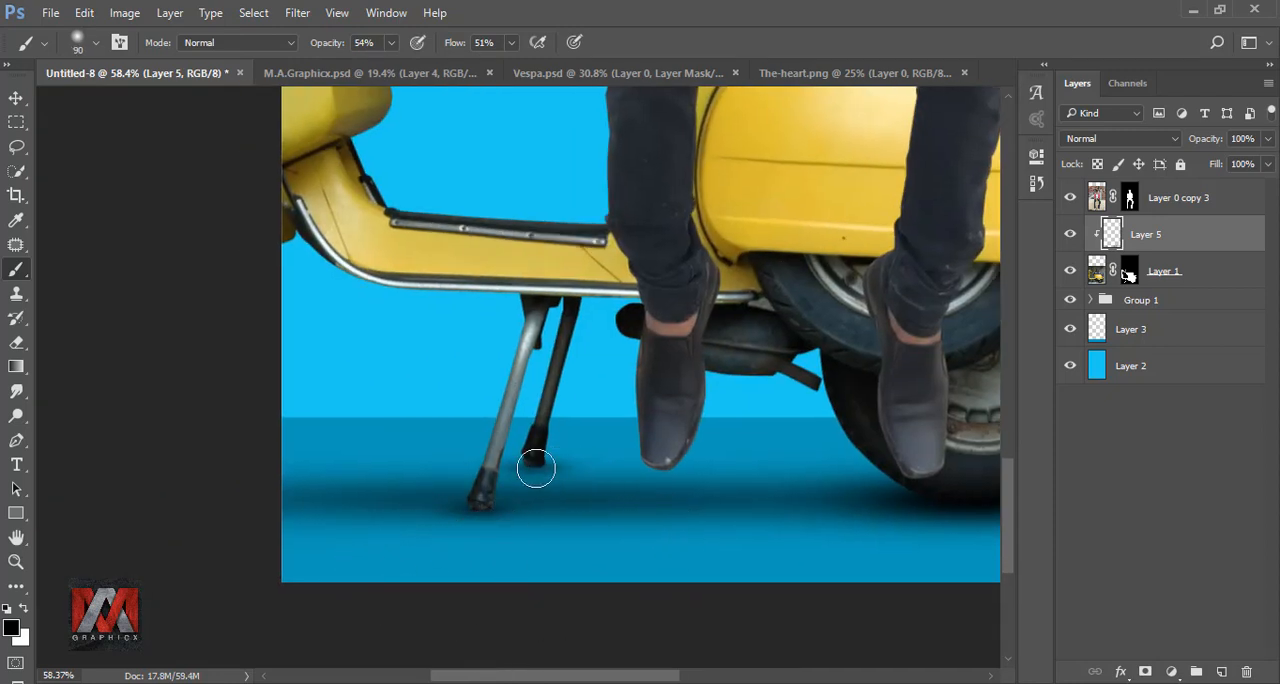
{"action": "key", "text": "ctrl+0"}
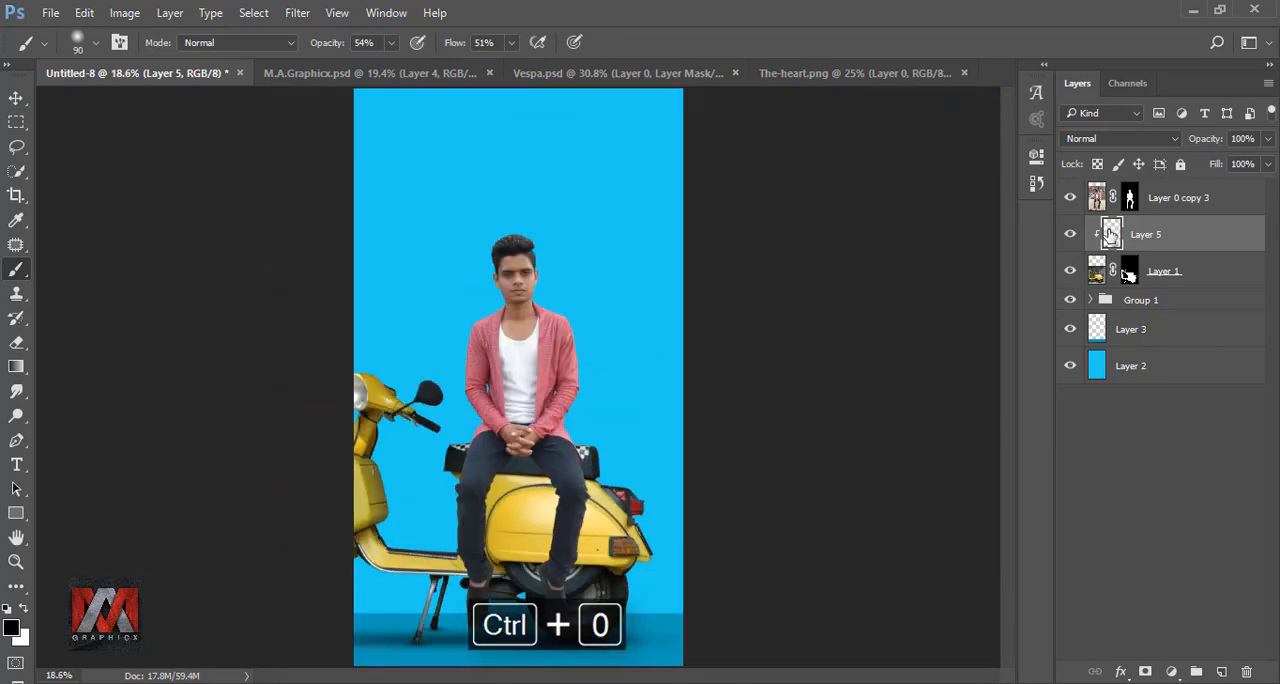
Step: On a new layer between the scooter and the man, paint soft black shadows beside his legs with a 175 px brush
{"action": "left_click", "coordinate": [1220, 669]}
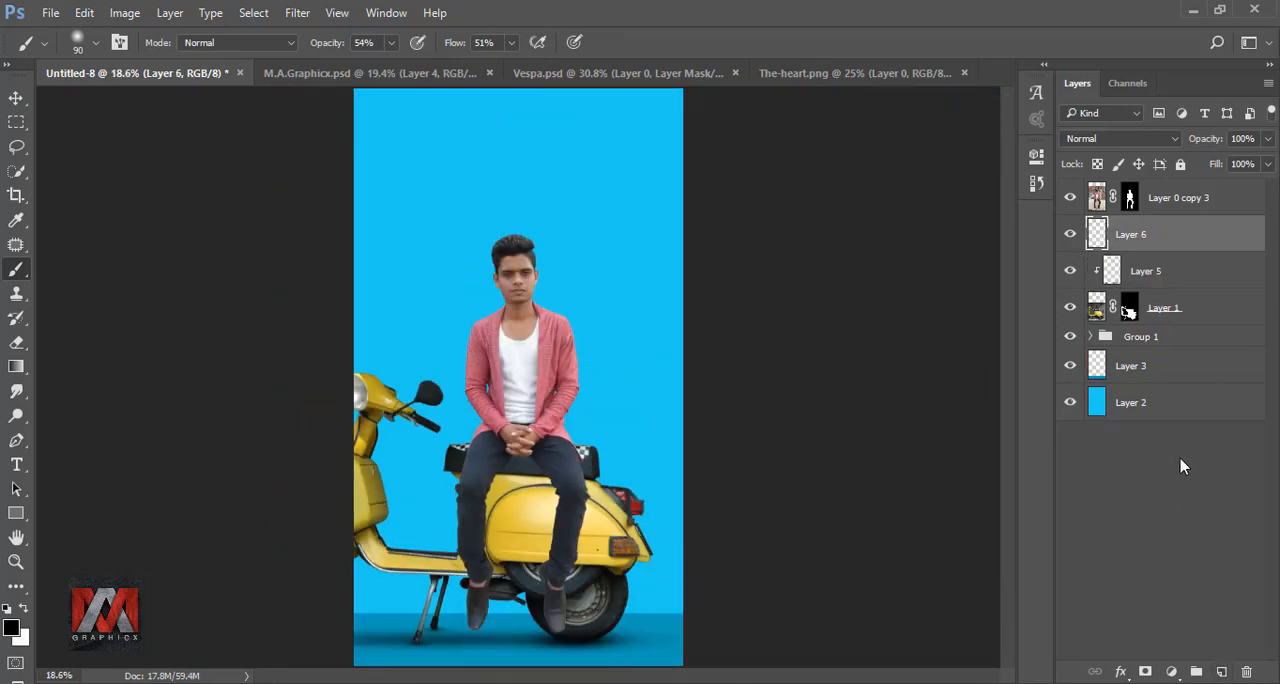
{"action": "scroll", "coordinate": [521, 500], "scroll_direction": "up", "scroll_amount": 6}
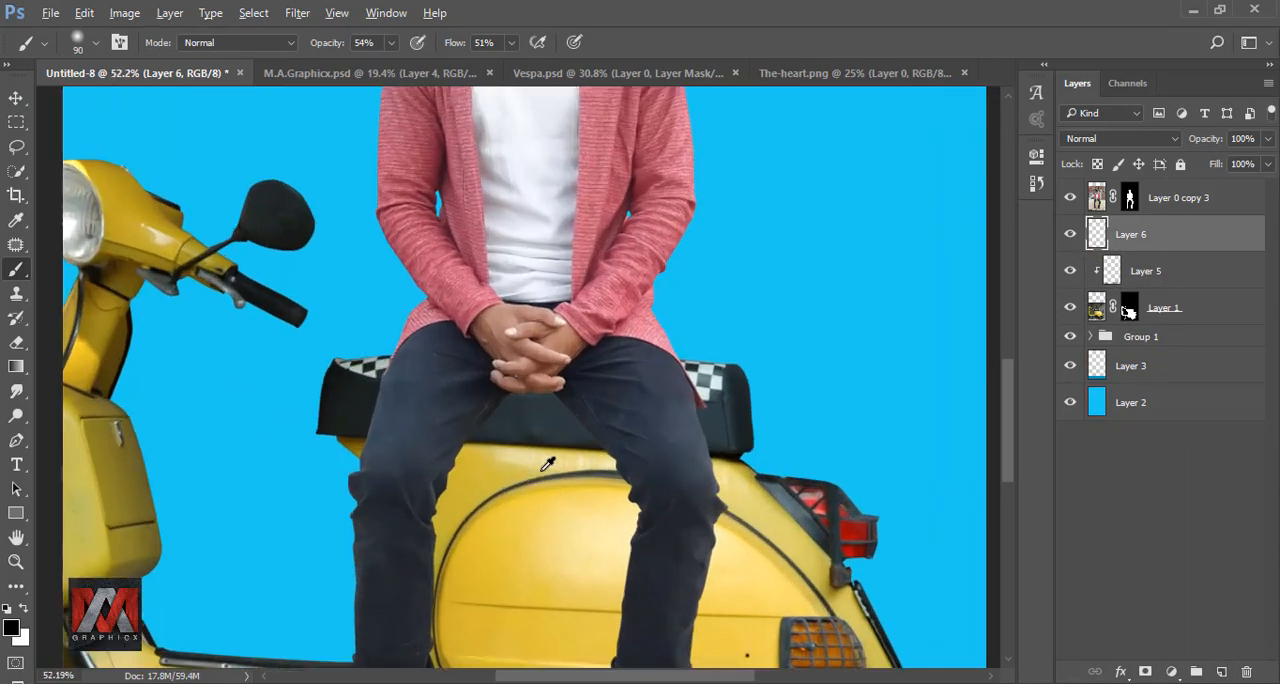
{"action": "left_click_drag", "start_coordinate": [696, 534], "coordinate": [715, 398]}
{"action": "key", "text": "bracketright"}
{"action": "key", "text": "bracketright"}
{"action": "key", "text": "bracketright"}
{"action": "key", "text": "bracketright"}
{"action": "key", "text": "bracketright"}
{"action": "key", "text": "bracketright"}
{"action": "key", "text": "bracketright"}
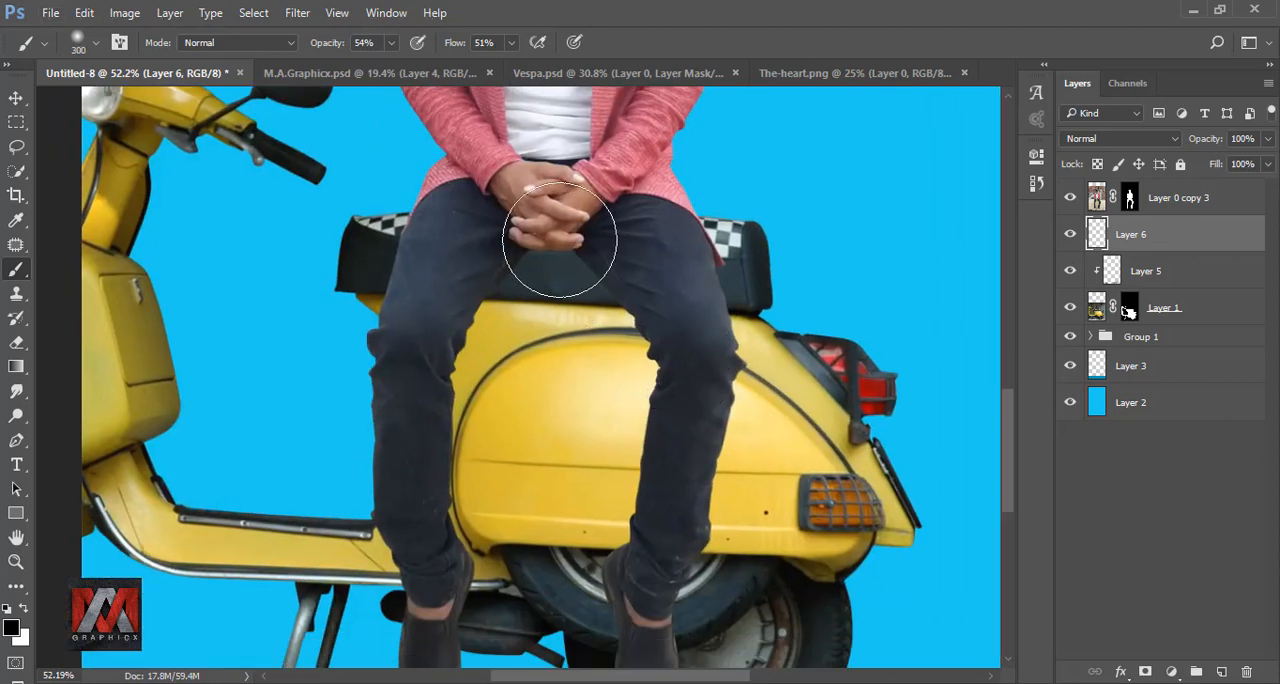
{"action": "key", "text": "bracketleft"}
{"action": "key", "text": "bracketleft"}
{"action": "key", "text": "bracketleft"}
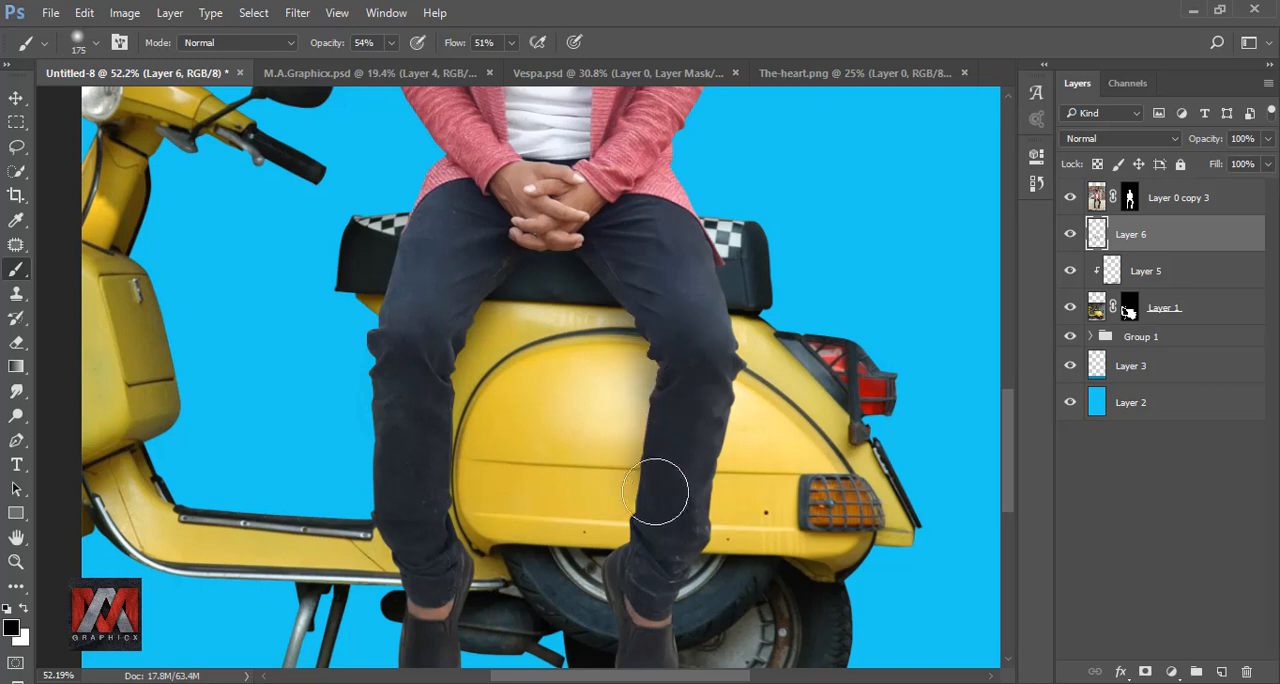
Step: Continue the leg shadows around the lower legs and shoes with a 100 px brush
{"action": "scroll", "coordinate": [660, 420], "scroll_direction": "down", "scroll_amount": 5}
{"action": "key", "text": "bracketleft"}
{"action": "key", "text": "bracketleft"}
{"action": "key", "text": "bracketleft"}
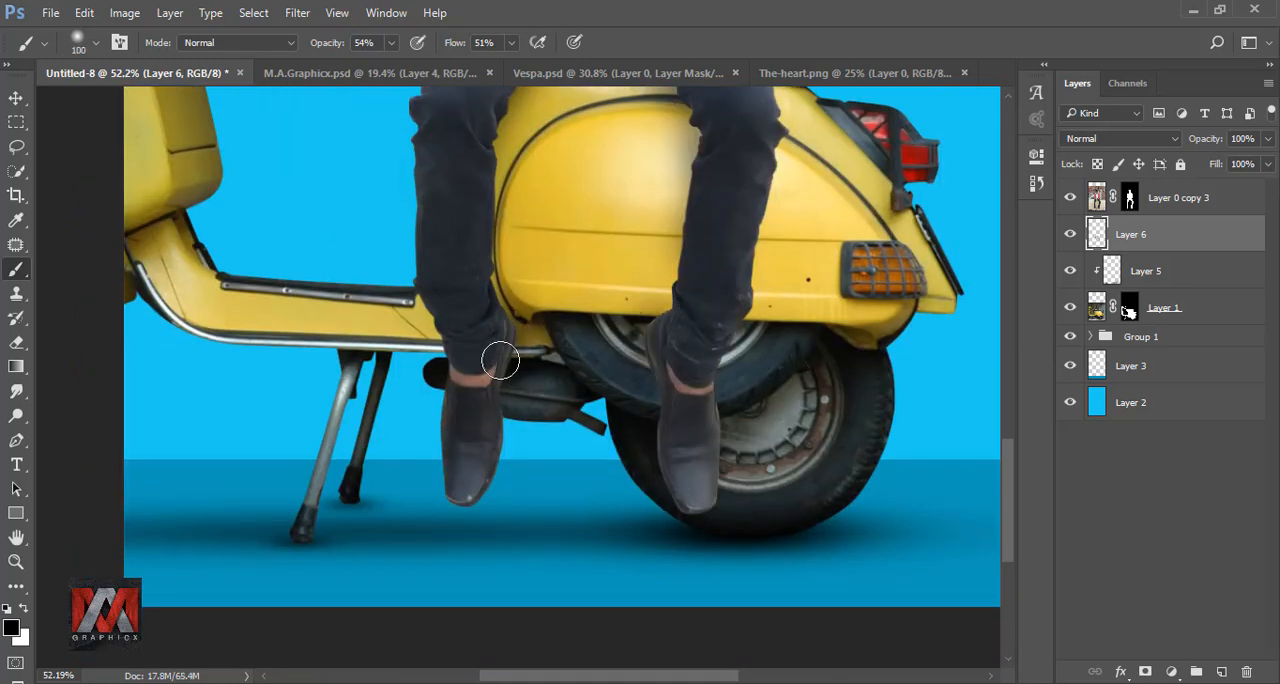
{"action": "scroll", "coordinate": [665, 405], "scroll_direction": "down", "scroll_amount": 5}
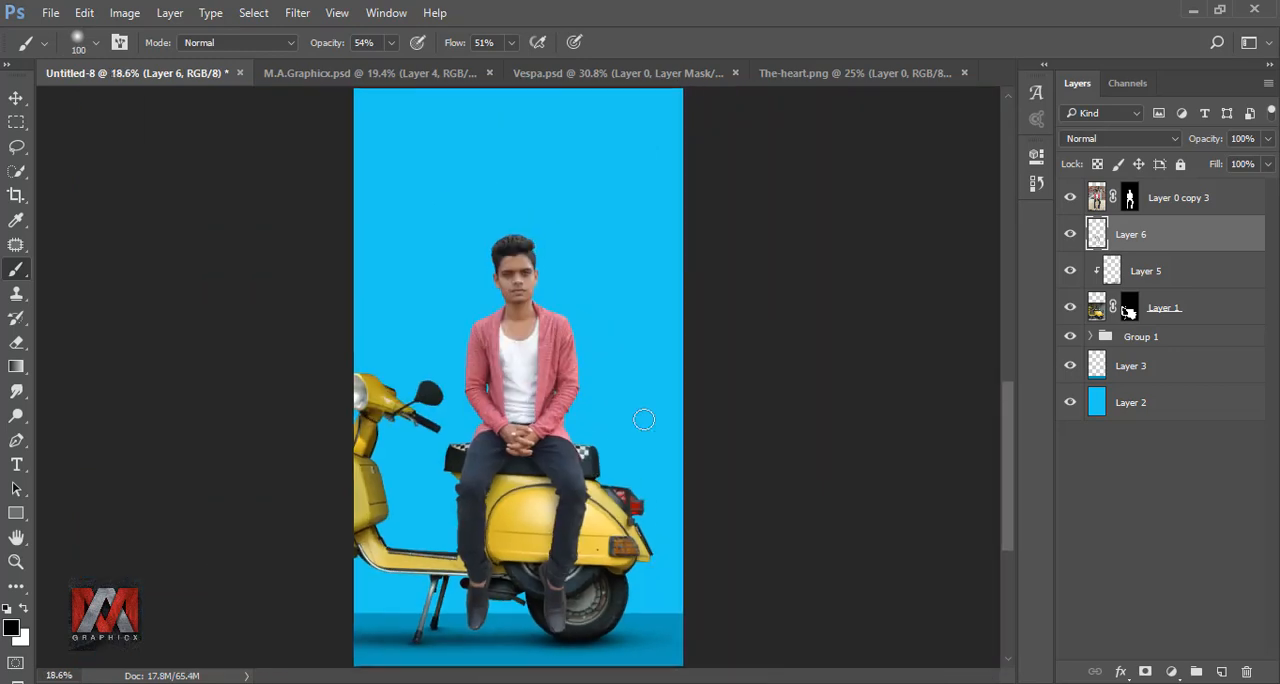
Step: Compare the image with the leg shadow layer hidden and shown, and duplicate that layer
{"action": "left_click", "coordinate": [1071, 235]}
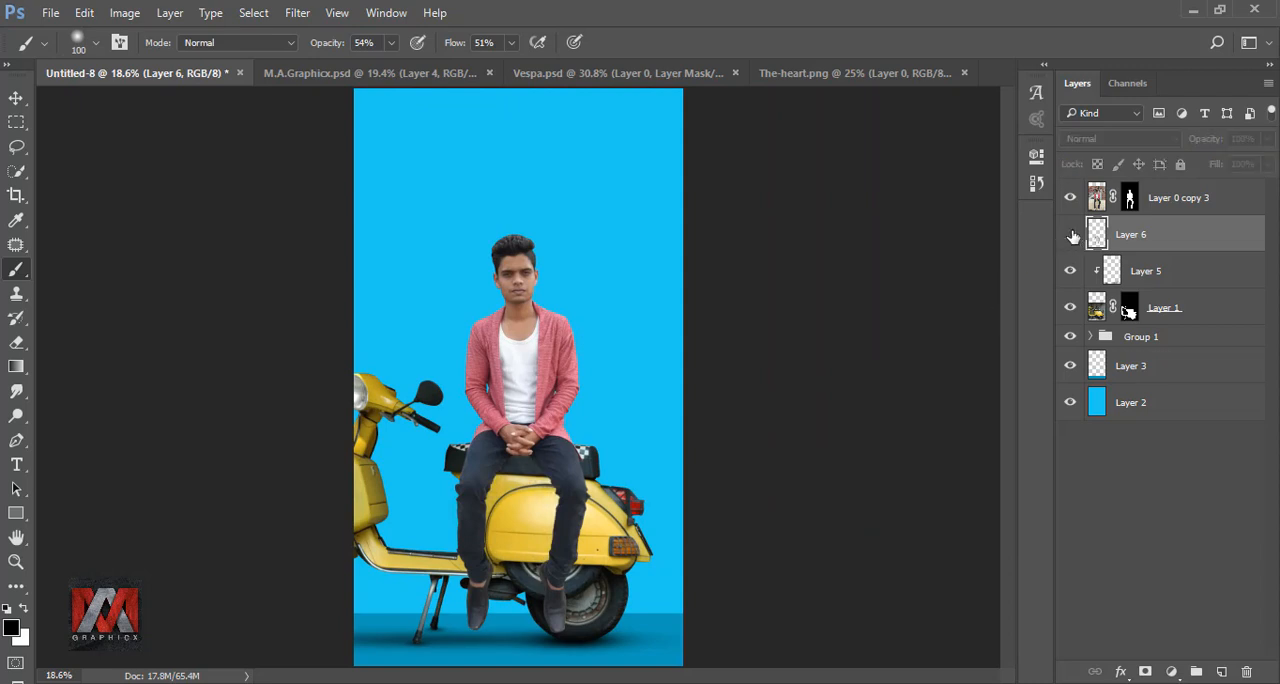
{"action": "left_click", "coordinate": [1071, 235]}
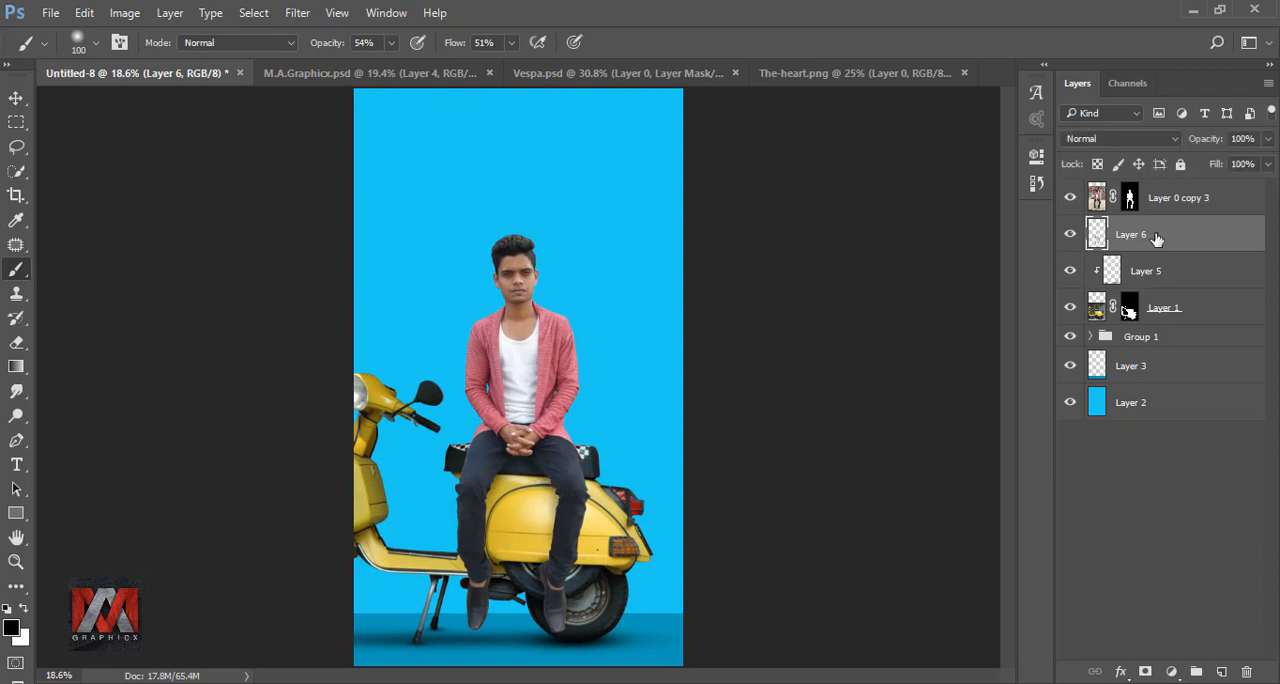
{"action": "key", "text": "ctrl+j"}
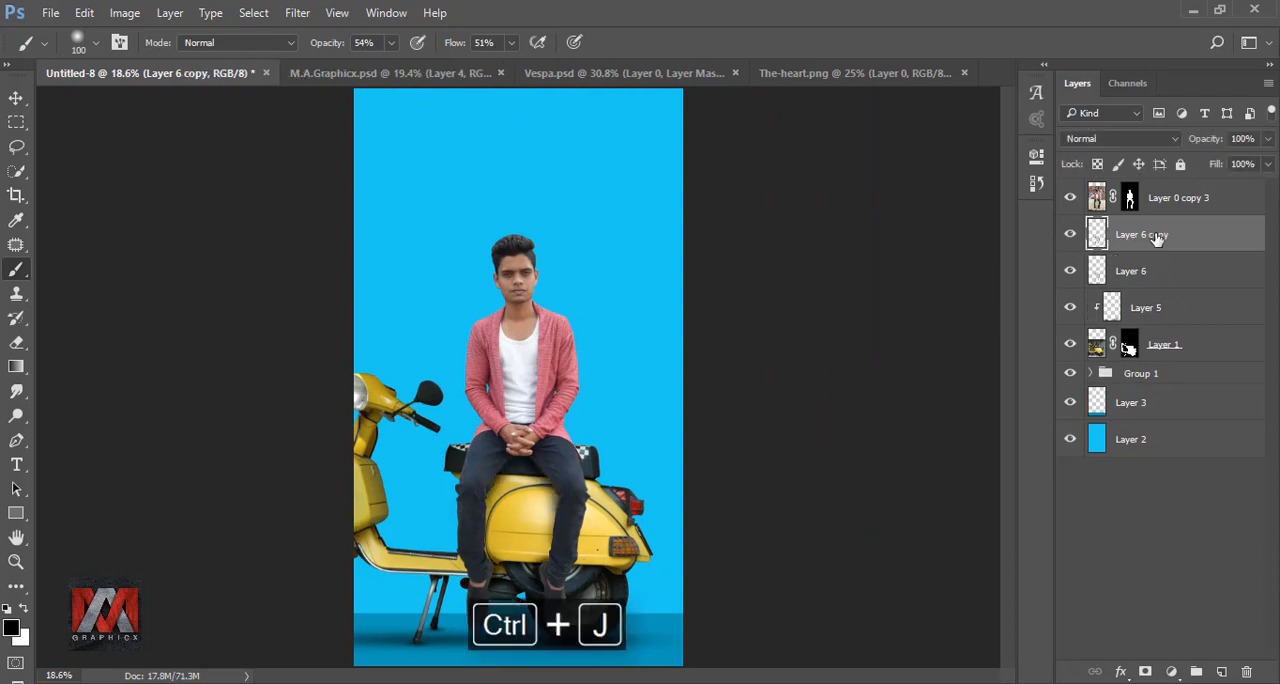
Step: Lower the duplicated leg shadow layer's opacity to 57% and compare the image with that layer hidden and shown
{"action": "left_click", "coordinate": [1071, 234]}
{"action": "left_click", "coordinate": [1071, 234]}
{"action": "left_click", "coordinate": [1268, 139]}
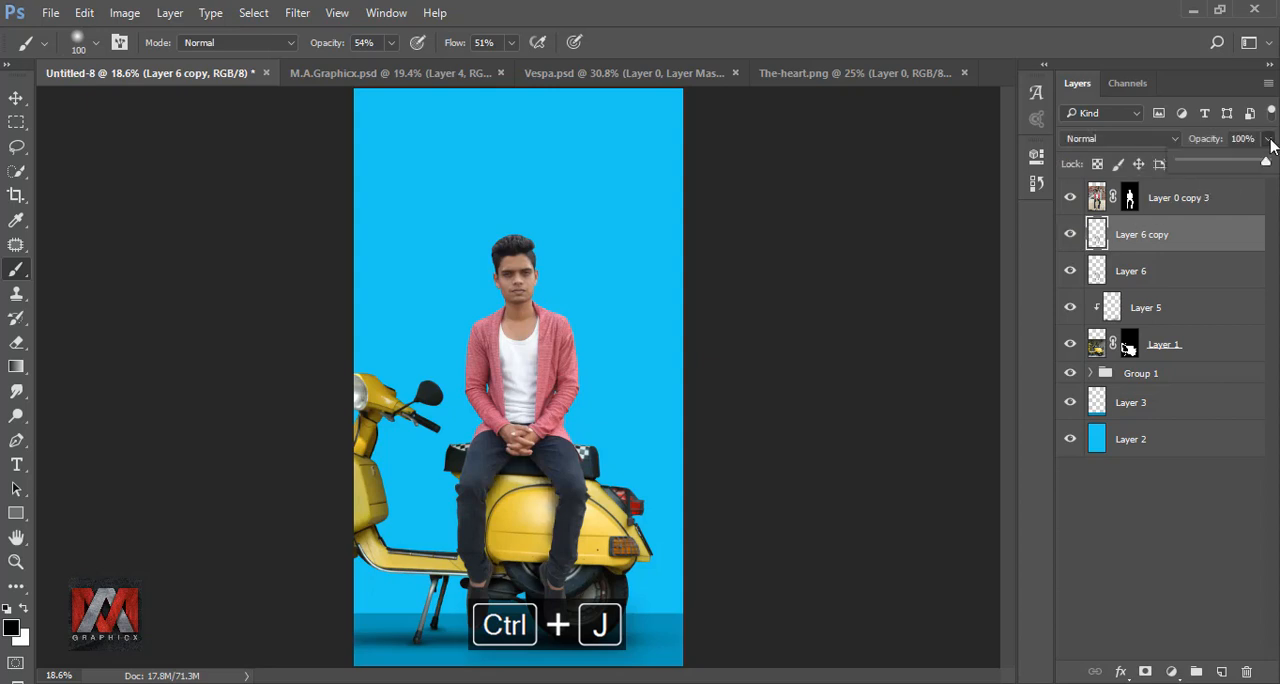
{"action": "left_click_drag", "start_coordinate": [1261, 166], "coordinate": [1230, 168]}
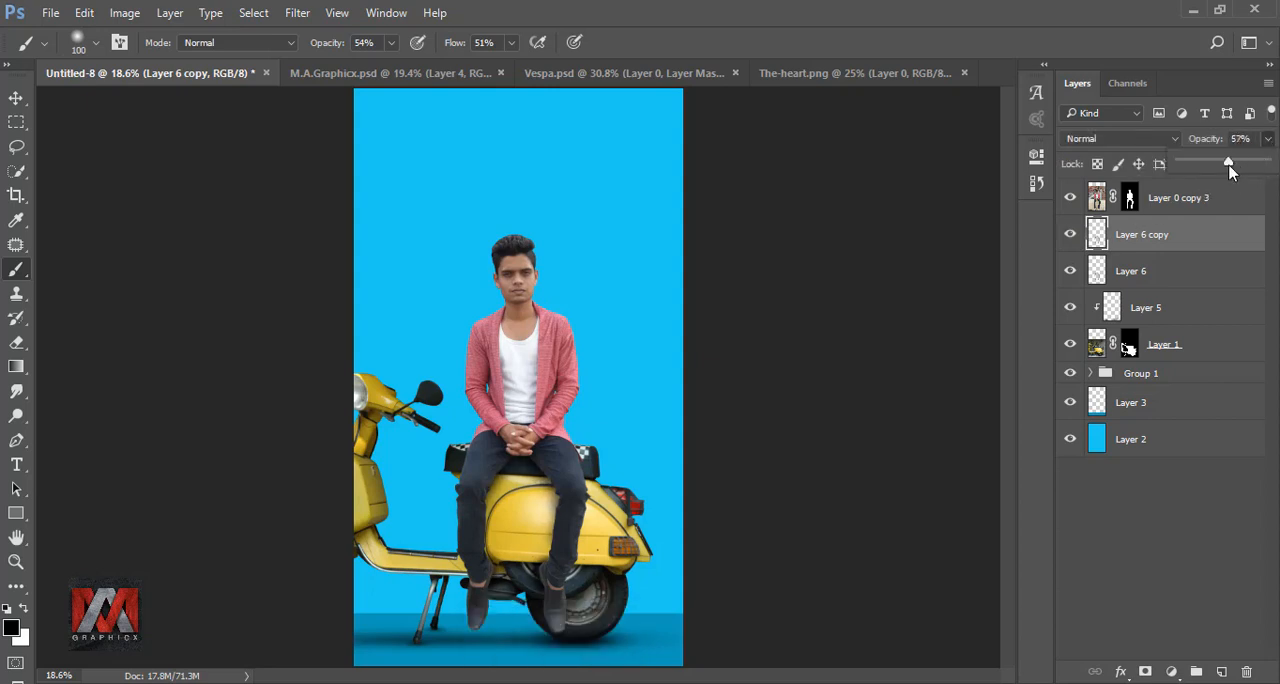
{"action": "left_click", "coordinate": [1071, 234]}
{"action": "left_click", "coordinate": [1071, 234]}
{"action": "left_click", "coordinate": [1071, 234]}
Step: Duplicate the man's masked layer, flatten the copy by converting it to a smart object and rasterizing it, and hide the original
{"action": "left_click", "coordinate": [1157, 199]}
{"action": "key", "text": "ctrl+j"}
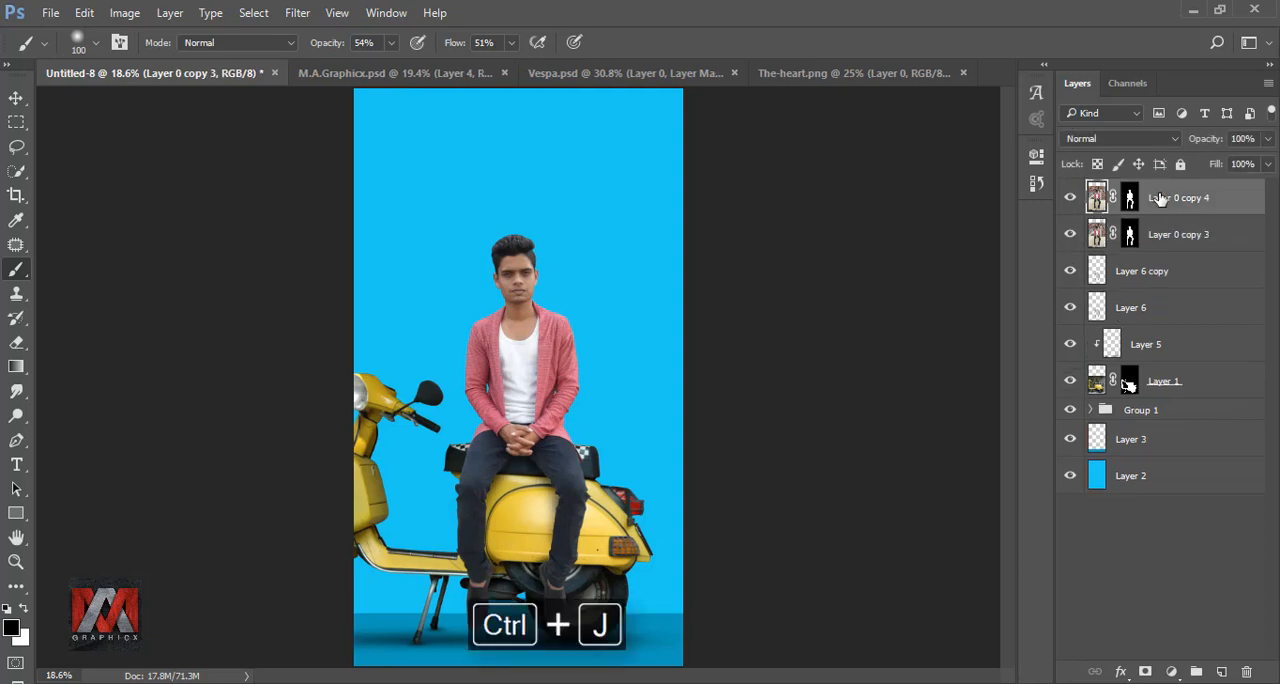
{"action": "right_click", "coordinate": [1168, 200]}
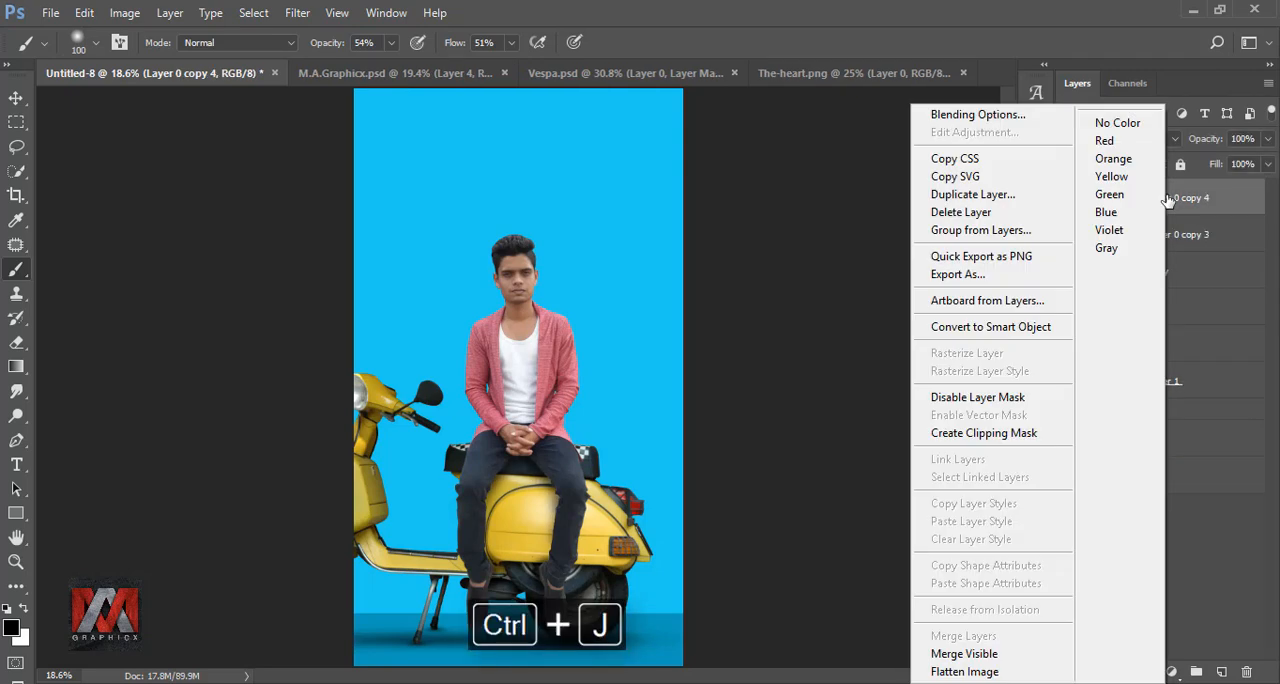
{"action": "left_click", "coordinate": [1030, 327]}
{"action": "right_click", "coordinate": [1148, 205]}
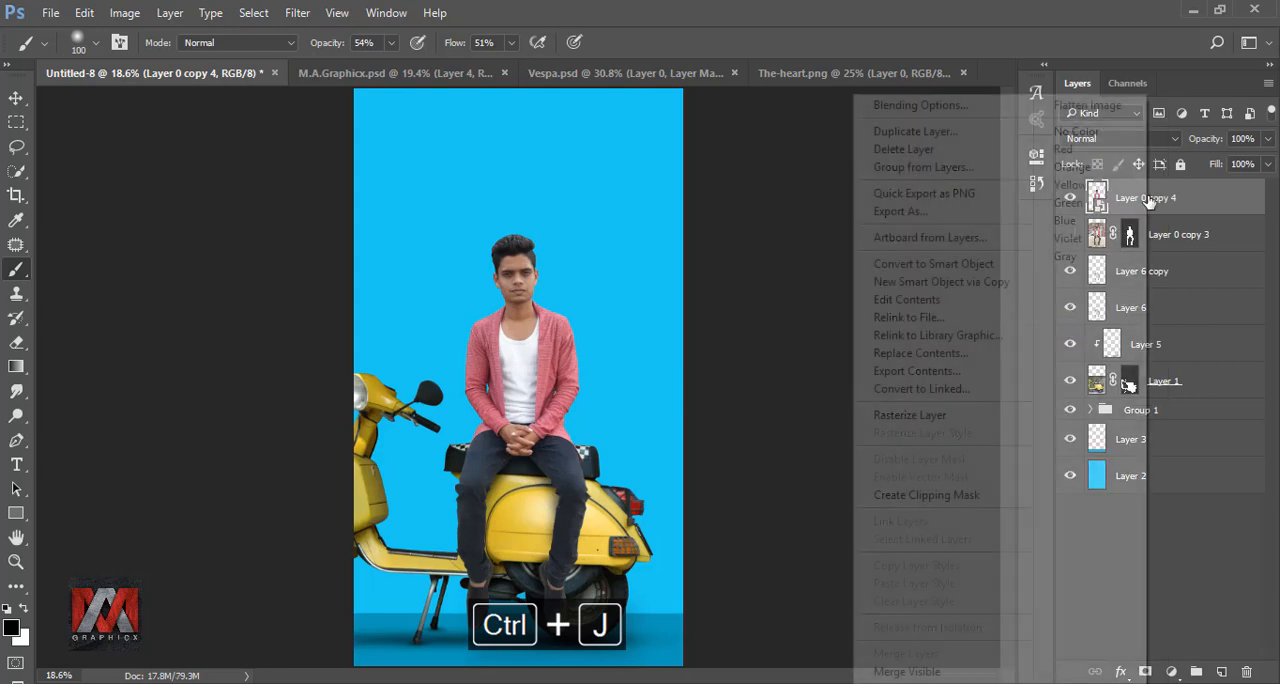
{"action": "left_click", "coordinate": [929, 414]}
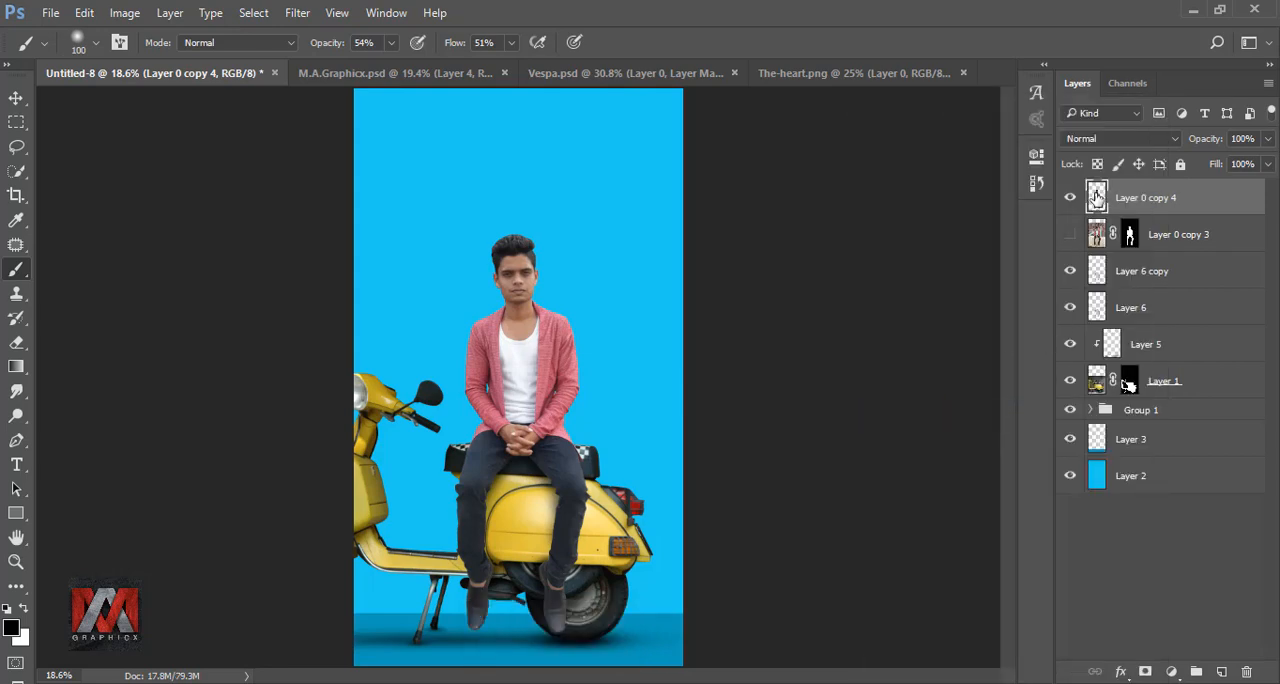
Step: Start a Pen path at the collar and run it loosely outside the jacket's left sleeve down to the scooter seat
{"action": "left_click", "coordinate": [17, 443]}
{"action": "scroll", "coordinate": [446, 300], "scroll_direction": "up", "scroll_amount": 6}
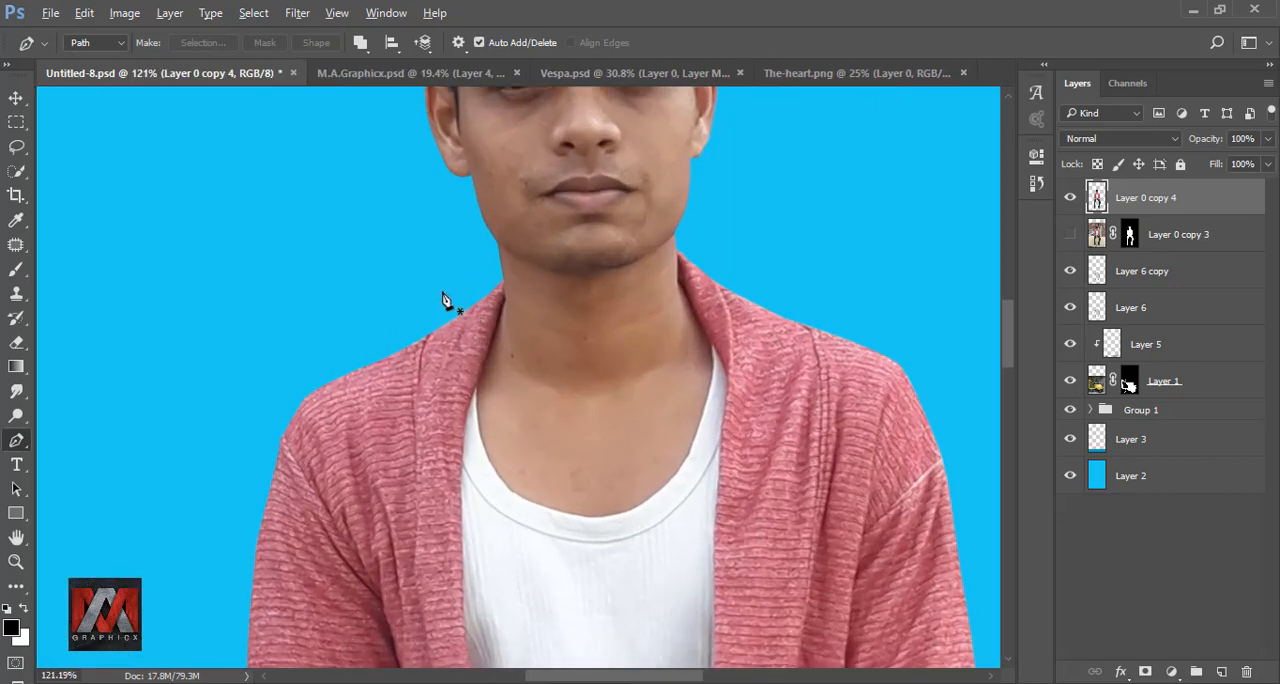
{"action": "left_click_drag", "start_coordinate": [401, 304], "coordinate": [338, 312]}
{"action": "left_click_drag", "start_coordinate": [387, 275], "coordinate": [603, 83]}
{"action": "left_click_drag", "start_coordinate": [427, 267], "coordinate": [388, 386]}
{"action": "left_click_drag", "start_coordinate": [365, 527], "coordinate": [426, 249]}
{"action": "left_click_drag", "start_coordinate": [432, 356], "coordinate": [445, 417]}
{"action": "left_click_drag", "start_coordinate": [481, 427], "coordinate": [467, 280]}
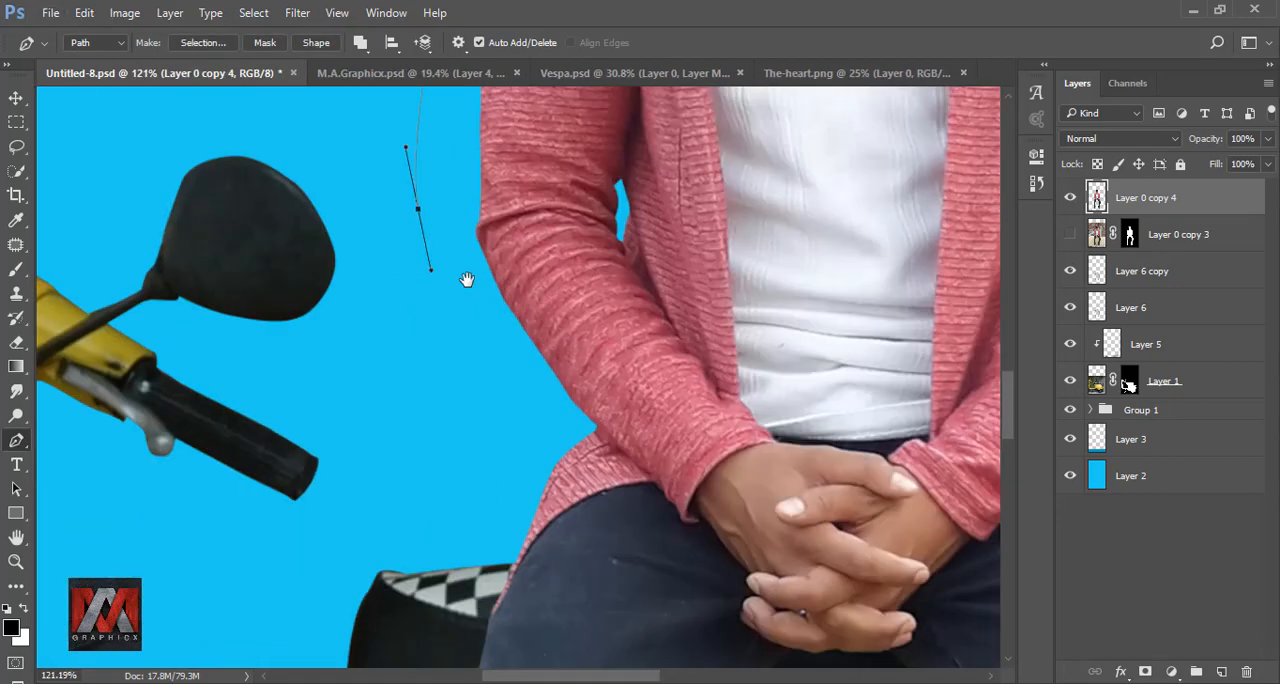
{"action": "scroll", "coordinate": [494, 512], "scroll_direction": "up", "scroll_amount": 4}
Step: Trace the path along the jacket's left hem over the thigh toward the sleeve cuff
{"action": "left_click", "coordinate": [457, 497]}
{"action": "left_click", "coordinate": [507, 378]}
{"action": "left_click", "coordinate": [618, 327]}
{"action": "left_click", "coordinate": [477, 322]}
{"action": "left_click", "coordinate": [490, 335]}
{"action": "left_click", "coordinate": [496, 354]}
{"action": "left_click", "coordinate": [509, 362]}
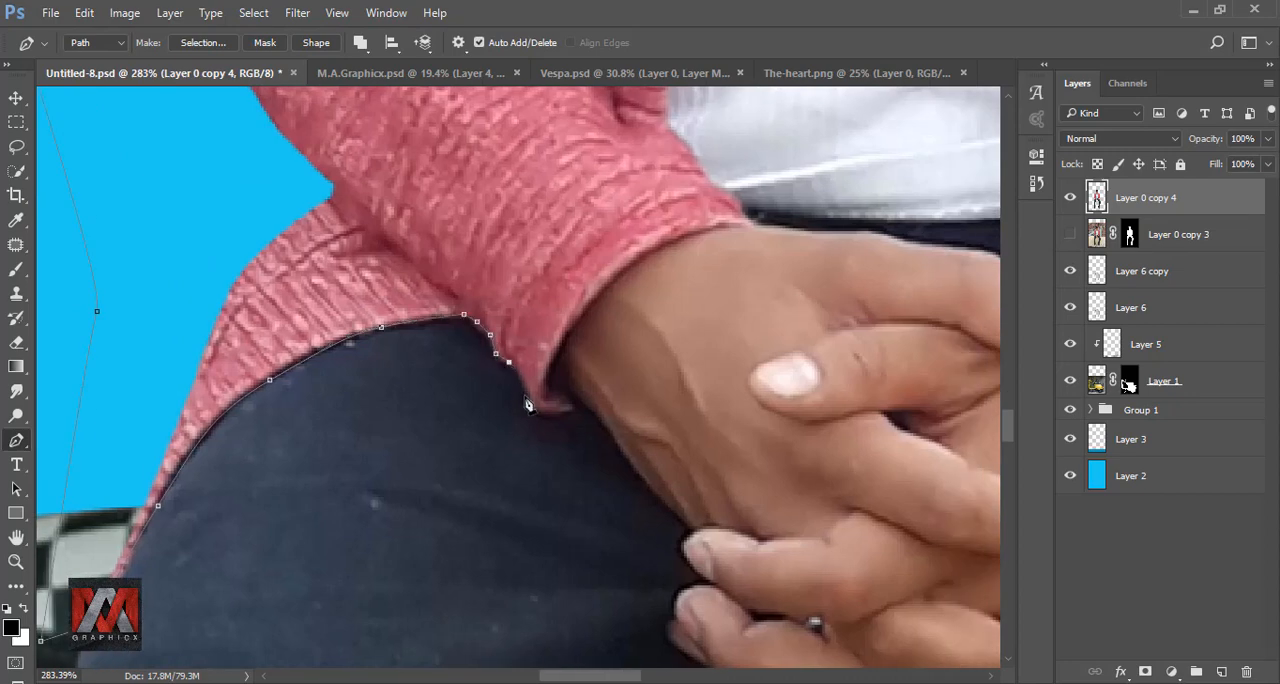
Step: Continue the path around the left cuff and up the lapel edge beside the white shirt to the neck
{"action": "left_click_drag", "start_coordinate": [578, 320], "coordinate": [386, 540]}
{"action": "left_click", "coordinate": [435, 483]}
{"action": "left_click", "coordinate": [458, 470]}
{"action": "left_click", "coordinate": [498, 453]}
{"action": "scroll", "coordinate": [475, 350], "scroll_direction": "up", "scroll_amount": 10}
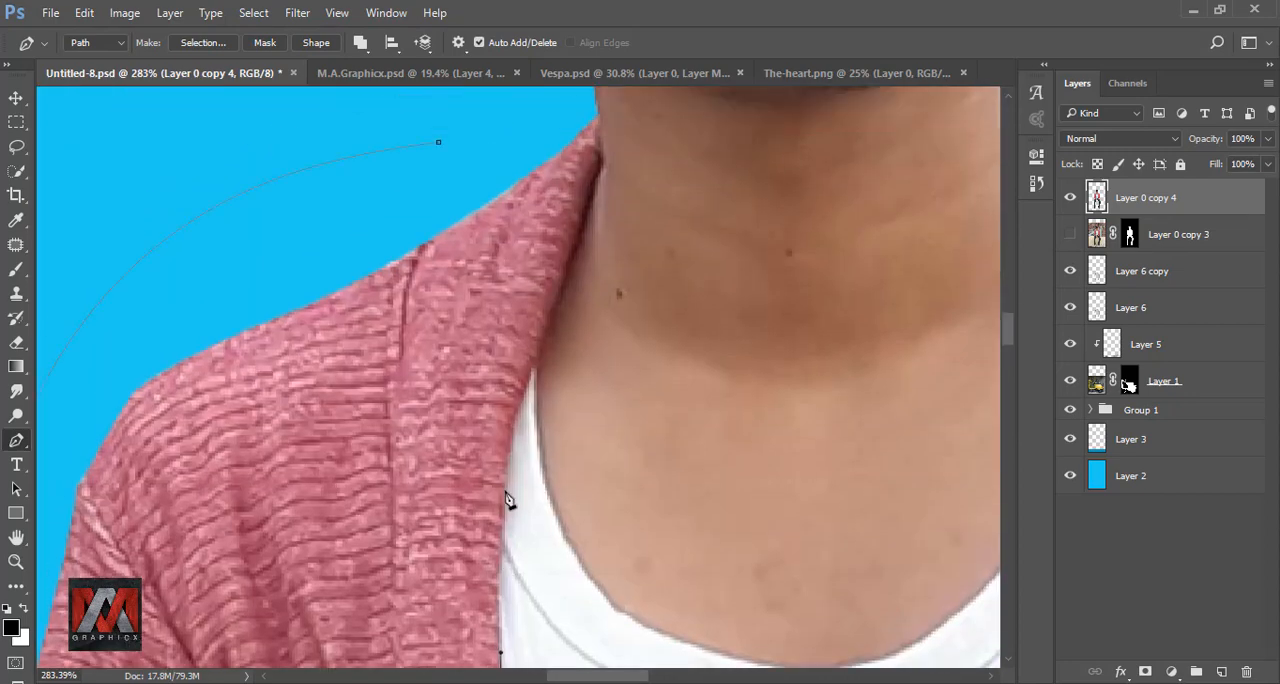
{"action": "left_click", "coordinate": [506, 484]}
{"action": "left_click", "coordinate": [521, 390]}
{"action": "left_click", "coordinate": [540, 331]}
{"action": "left_click_drag", "start_coordinate": [556, 280], "coordinate": [507, 457]}
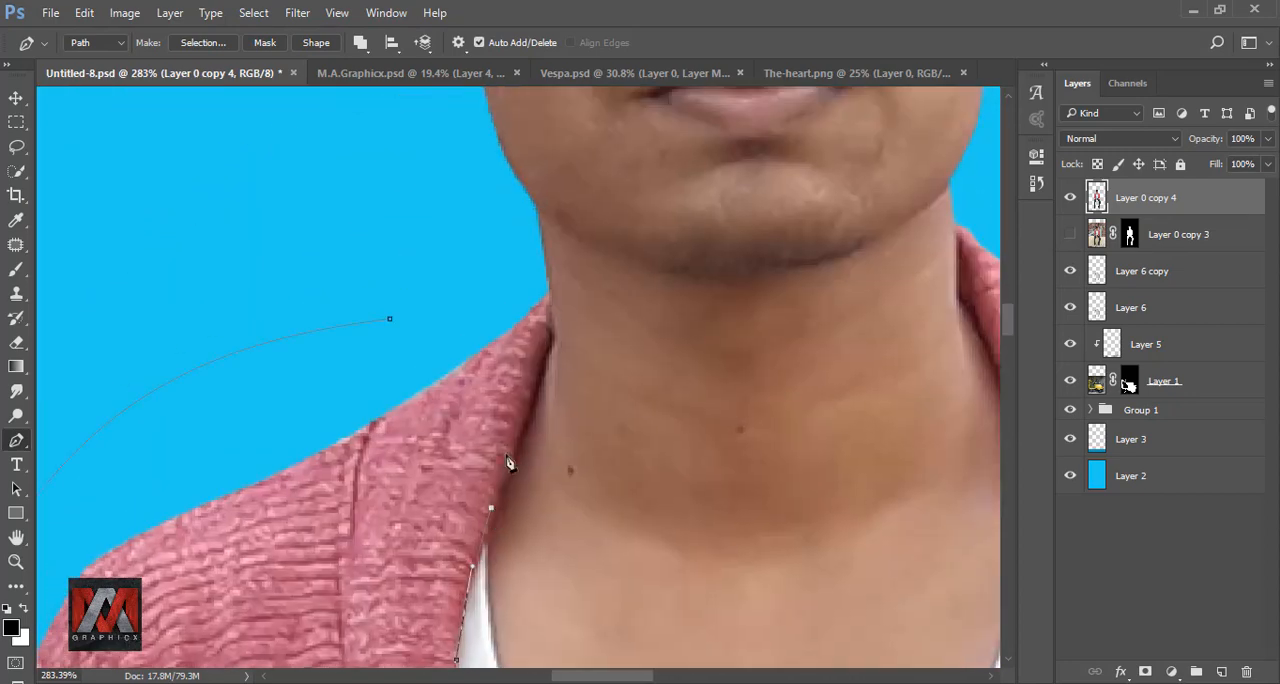
Step: Close the path around the jacket's left half and convert it to a selection
{"action": "left_click", "coordinate": [390, 319]}
{"action": "right_click", "coordinate": [392, 322]}
{"action": "left_click", "coordinate": [440, 410]}
{"action": "left_click", "coordinate": [485, 350]}
Step: Start a second Pen path at the neck and trace down the jacket's right lapel beside the white shirt
{"action": "left_click", "coordinate": [743, 243]}
{"action": "left_click_drag", "start_coordinate": [755, 400], "coordinate": [737, 232]}
{"action": "left_click", "coordinate": [745, 366]}
{"action": "left_click_drag", "start_coordinate": [710, 517], "coordinate": [708, 262]}
{"action": "left_click_drag", "start_coordinate": [690, 640], "coordinate": [680, 140]}
{"action": "left_click", "coordinate": [657, 543]}
{"action": "left_click_drag", "start_coordinate": [660, 548], "coordinate": [680, 134]}
{"action": "left_click", "coordinate": [660, 331]}
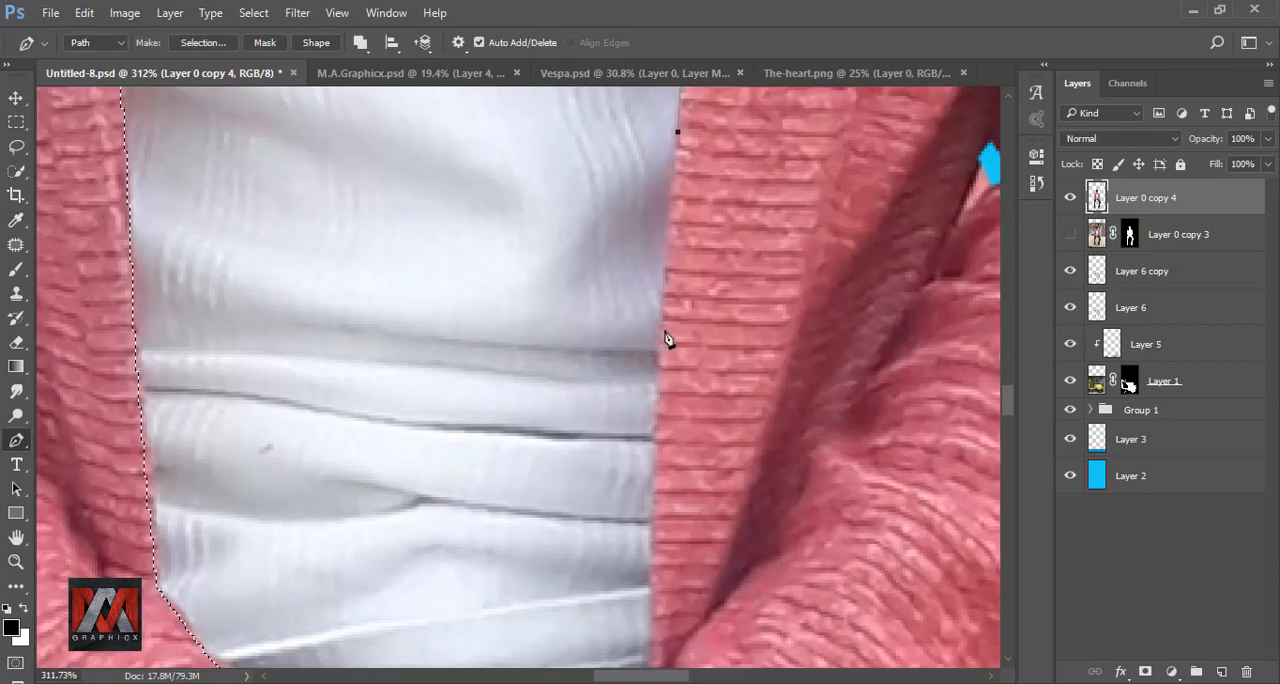
Step: Continue the path down the lower right lapel and around the right sleeve cuff above the hands
{"action": "left_click_drag", "start_coordinate": [652, 495], "coordinate": [650, 308]}
{"action": "left_click", "coordinate": [656, 359]}
{"action": "left_click", "coordinate": [650, 448]}
{"action": "left_click", "coordinate": [650, 492]}
{"action": "left_click", "coordinate": [613, 500]}
{"action": "left_click", "coordinate": [572, 518]}
{"action": "left_click", "coordinate": [538, 542]}
{"action": "left_click_drag", "start_coordinate": [592, 576], "coordinate": [529, 344]}
{"action": "left_click", "coordinate": [694, 520]}
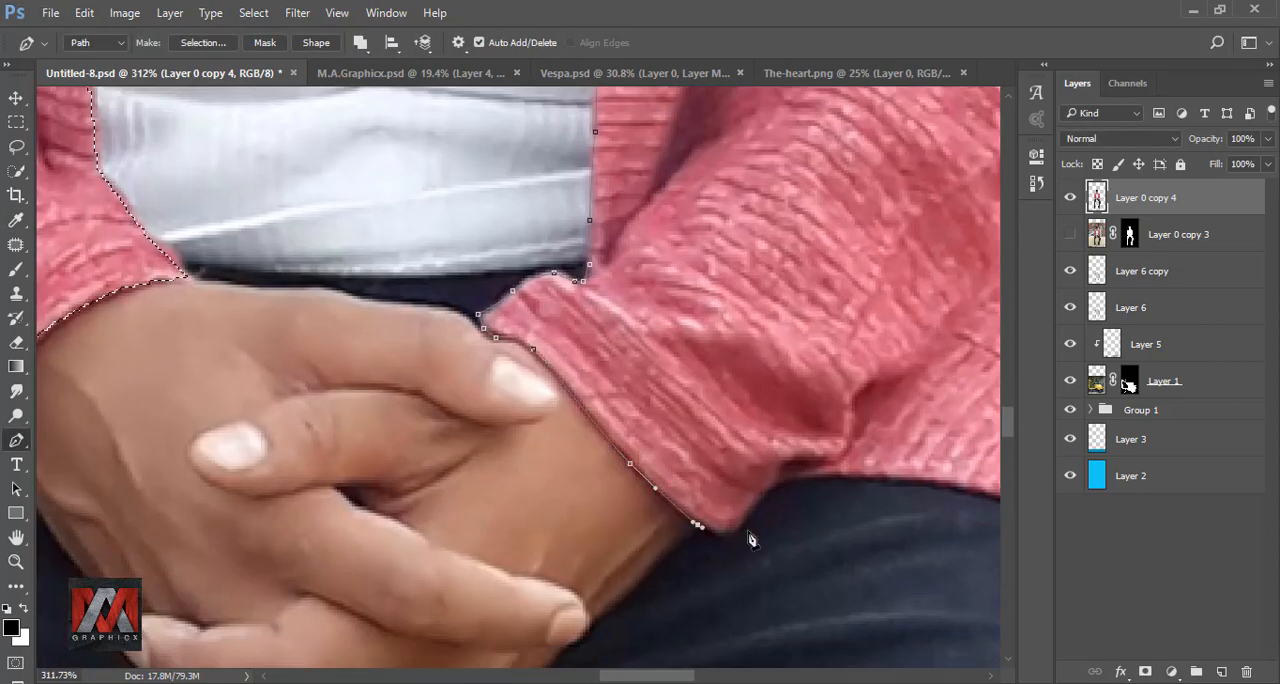
Step: Trace the path along the jacket's right hem over the thigh to its lowest tip by the seat
{"action": "left_click_drag", "start_coordinate": [735, 520], "coordinate": [752, 497]}
{"action": "left_click_drag", "start_coordinate": [800, 475], "coordinate": [461, 426]}
{"action": "left_click_drag", "start_coordinate": [601, 425], "coordinate": [642, 439]}
{"action": "left_click_drag", "start_coordinate": [780, 500], "coordinate": [456, 381]}
{"action": "left_click_drag", "start_coordinate": [423, 357], "coordinate": [457, 376]}
{"action": "left_click_drag", "start_coordinate": [575, 432], "coordinate": [529, 258]}
{"action": "left_click_drag", "start_coordinate": [627, 542], "coordinate": [633, 574]}
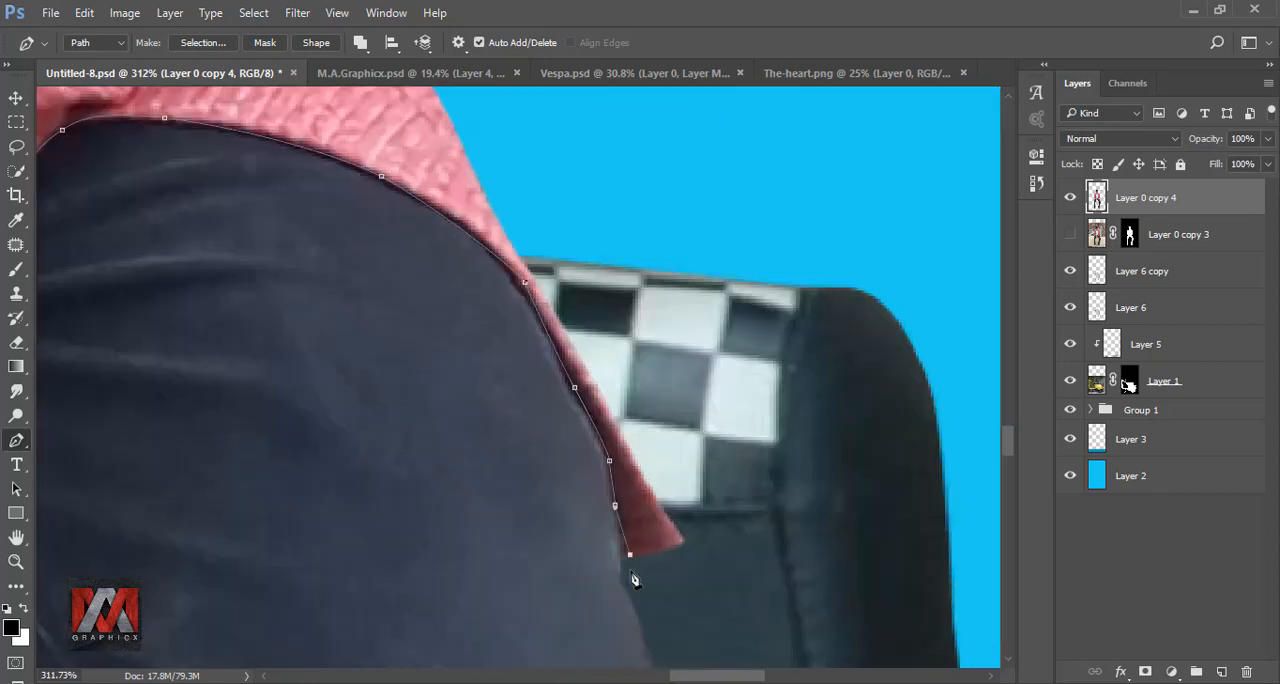
Step: Run the path loosely outside the right sleeve and shoulder back to the collar and close it
{"action": "scroll", "coordinate": [634, 580], "scroll_direction": "down", "scroll_amount": 5}
{"action": "left_click_drag", "start_coordinate": [668, 365], "coordinate": [669, 331]}
{"action": "left_click_drag", "start_coordinate": [660, 190], "coordinate": [724, 588]}
{"action": "left_click_drag", "start_coordinate": [652, 320], "coordinate": [600, 269]}
{"action": "left_click", "coordinate": [423, 185]}
{"action": "left_click", "coordinate": [343, 174]}
{"action": "left_click", "coordinate": [329, 179]}
Step: Convert the path to an anti-aliased selection with 0 px feather, added to the existing selection
{"action": "right_click", "coordinate": [383, 212]}
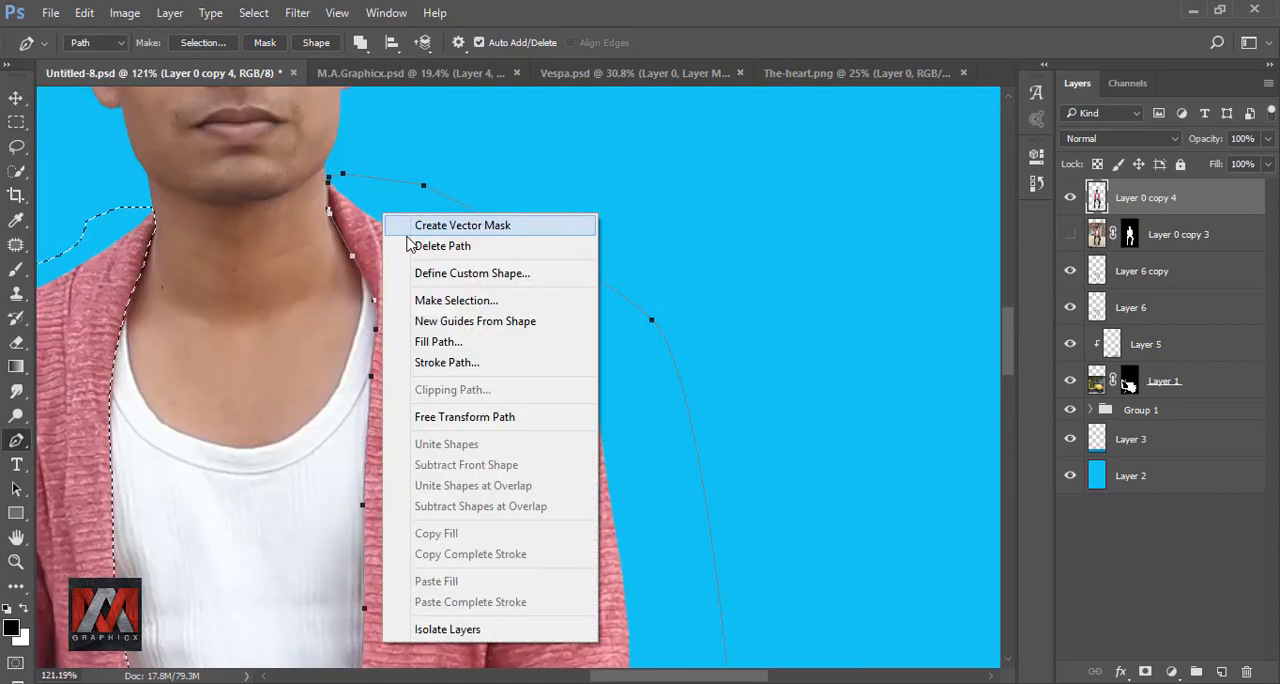
{"action": "left_click", "coordinate": [438, 301]}
{"action": "left_click", "coordinate": [349, 380]}
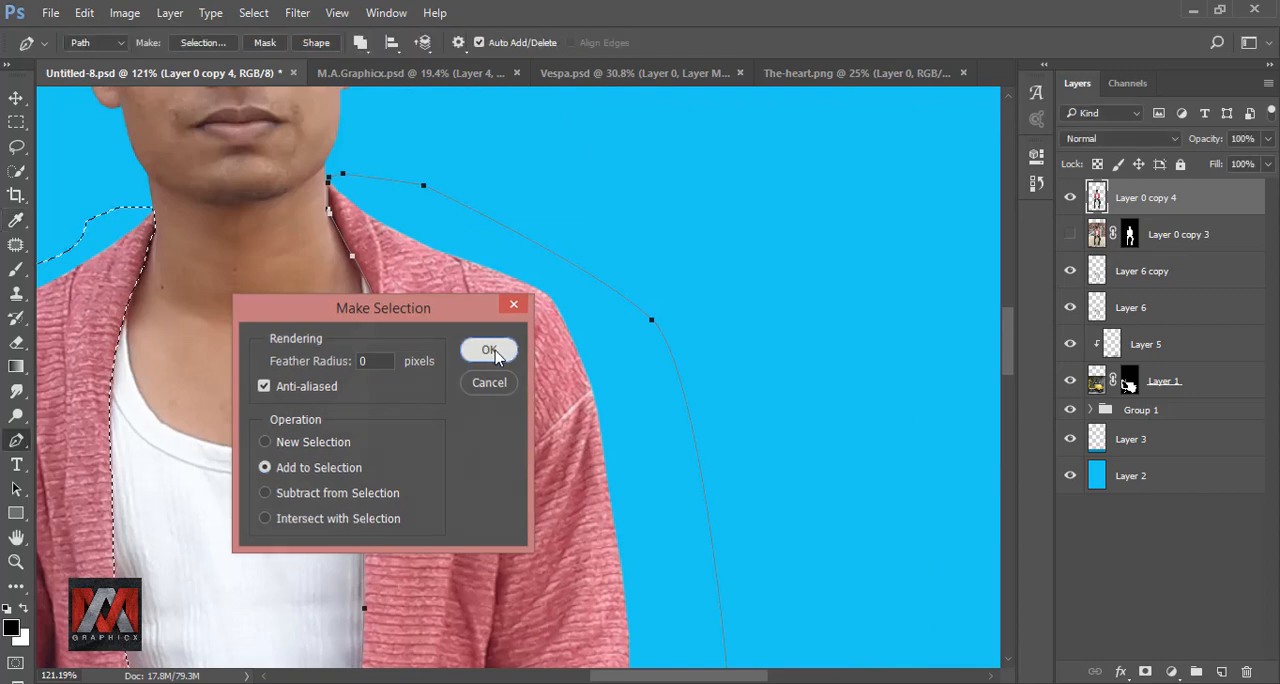
{"action": "left_click", "coordinate": [491, 263]}
{"action": "scroll", "coordinate": [505, 261], "scroll_direction": "down", "scroll_amount": 2}
{"action": "scroll", "coordinate": [507, 261], "scroll_direction": "down", "scroll_amount": 2}
{"action": "key", "text": "ctrl+0"}
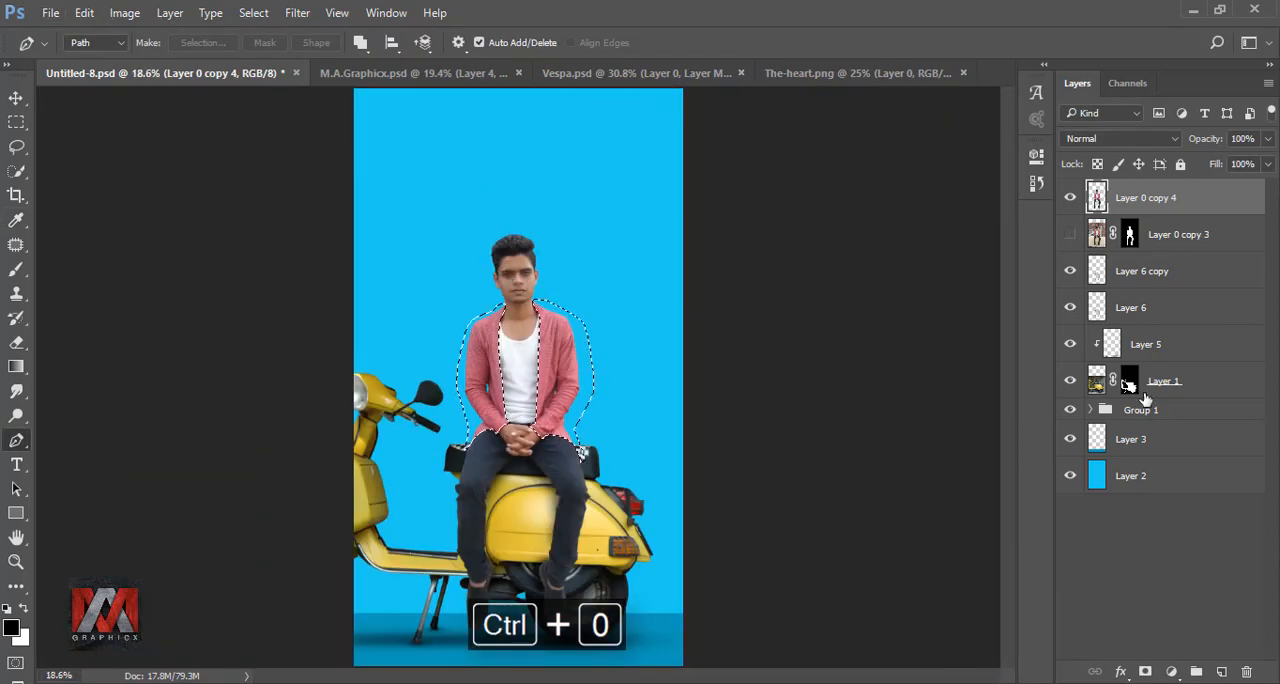
Step: Add a Hue/Saturation adjustment to the selected jacket, clipped to the man's layer, with Colorize on and hue 180
{"action": "left_click", "coordinate": [1173, 668]}
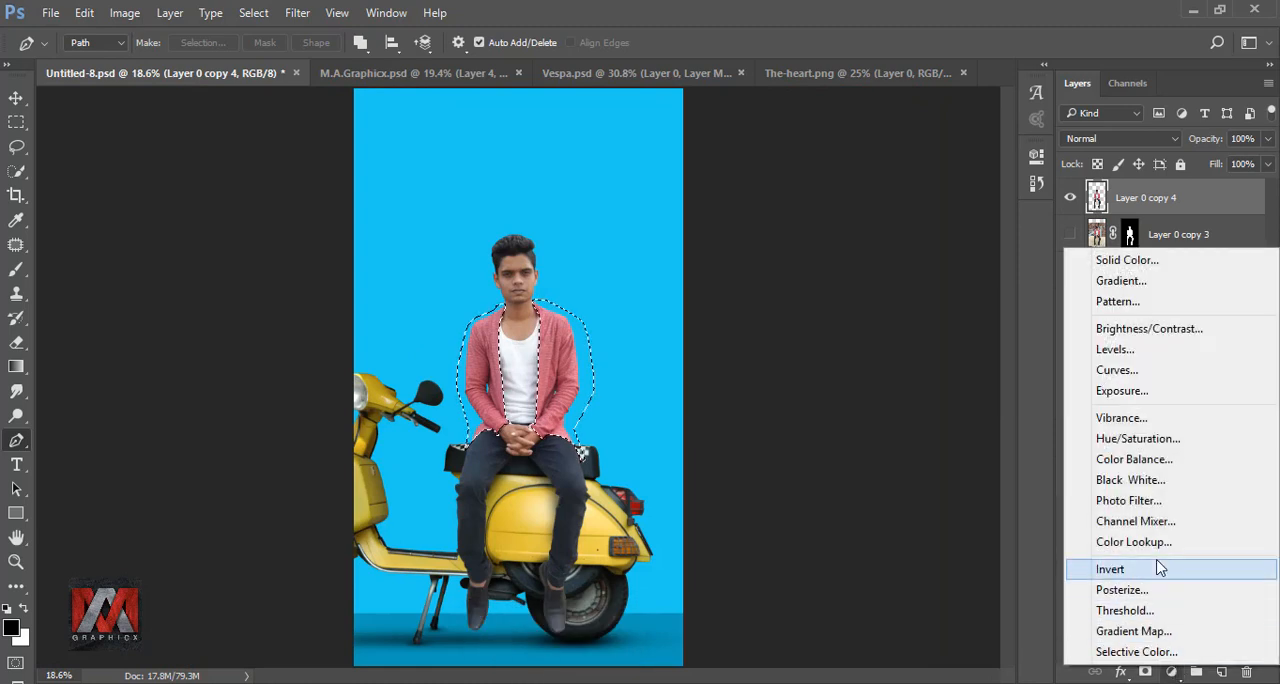
{"action": "left_click", "coordinate": [1150, 434]}
{"action": "left_click", "coordinate": [871, 468]}
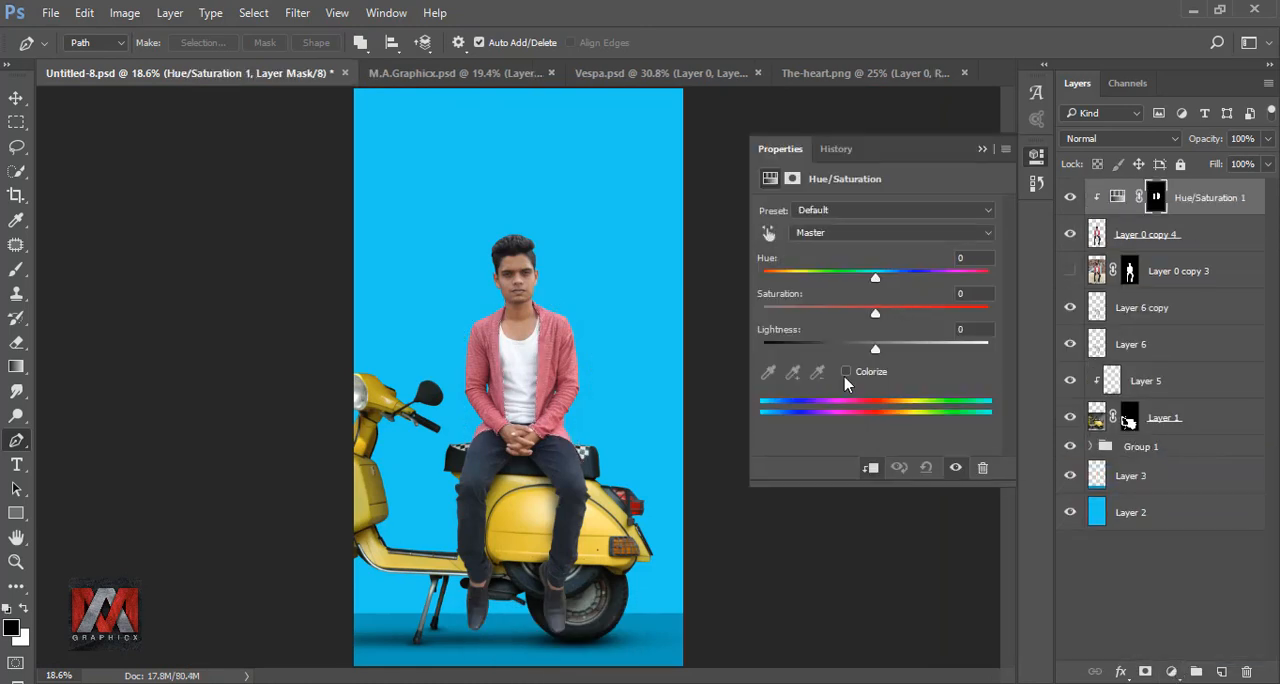
{"action": "left_click", "coordinate": [846, 373]}
{"action": "type", "text": "180"}
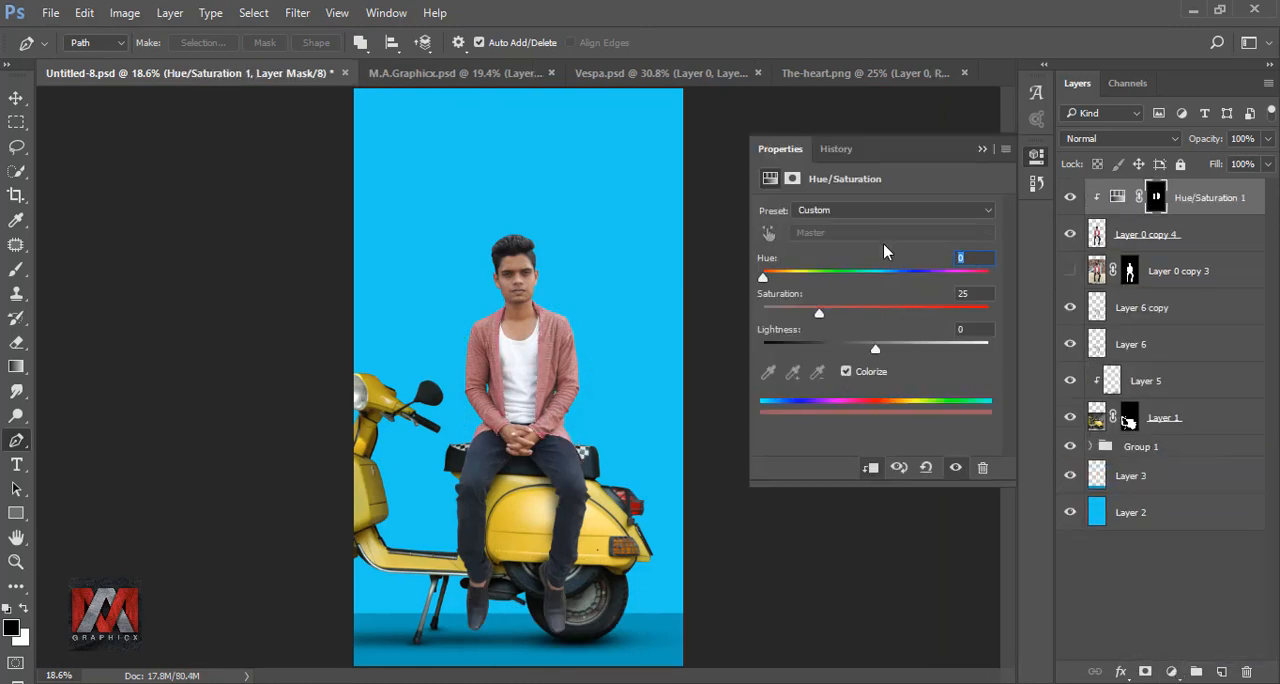
{"action": "key", "text": "Return"}
Step: Set the jacket adjustment's saturation to 60 and lightness to -15, and compare the image with and without it
{"action": "left_click", "coordinate": [972, 295]}
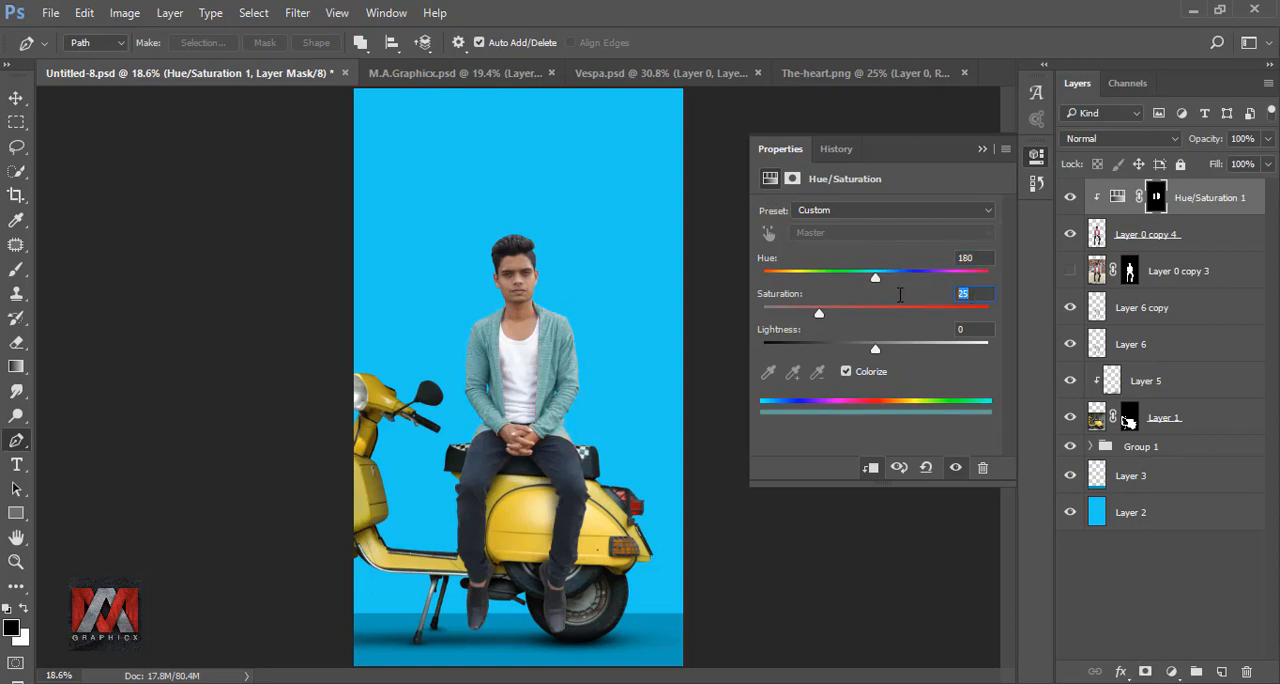
{"action": "type", "text": "60"}
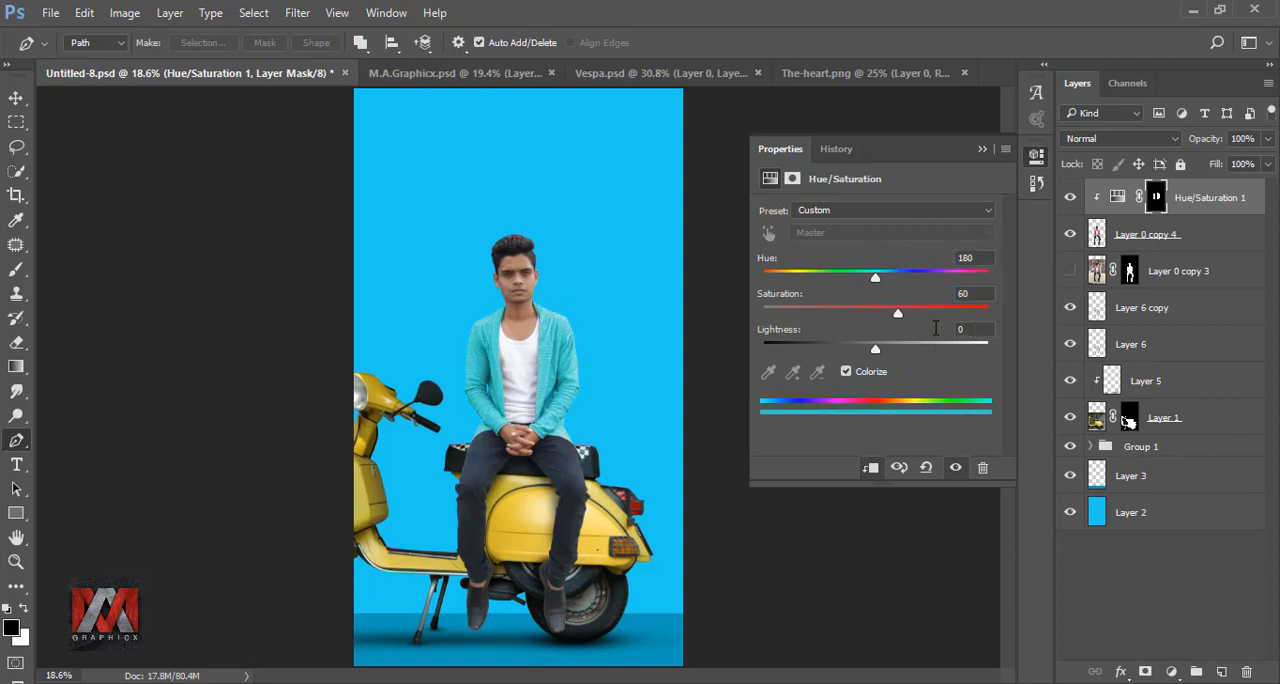
{"action": "type", "text": "-15"}
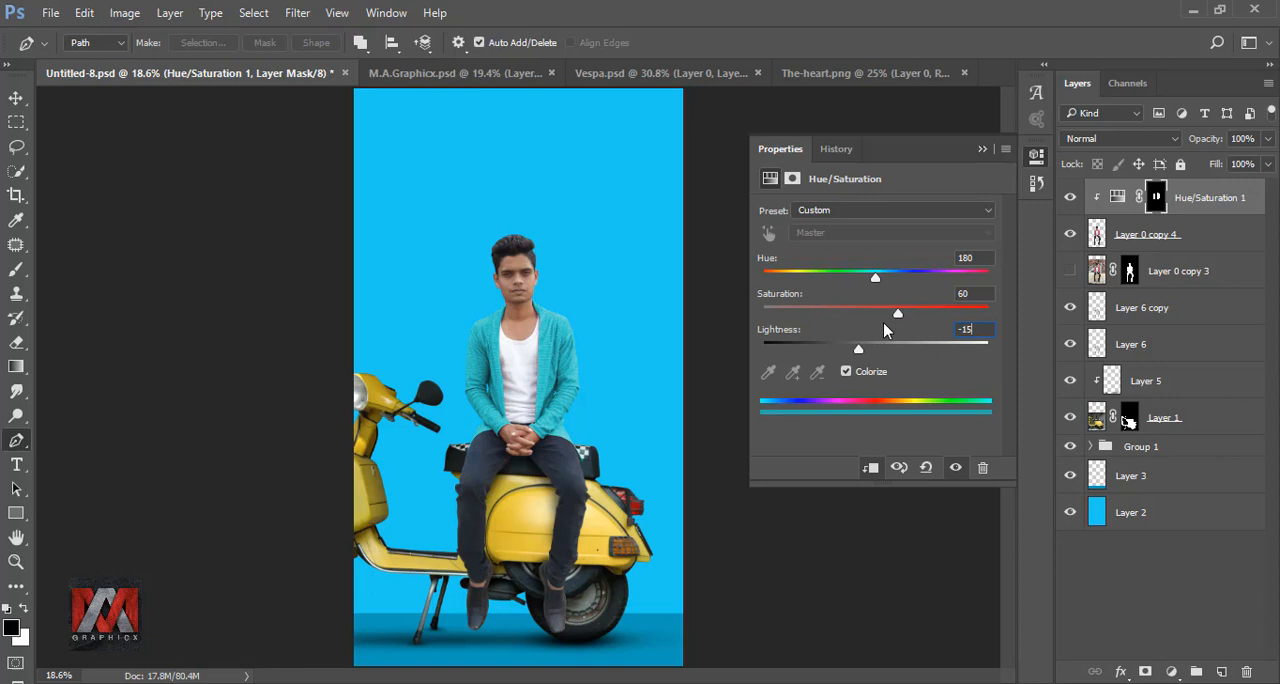
{"action": "left_click", "coordinate": [982, 149]}
{"action": "left_click", "coordinate": [1069, 199]}
{"action": "left_click", "coordinate": [1070, 199]}
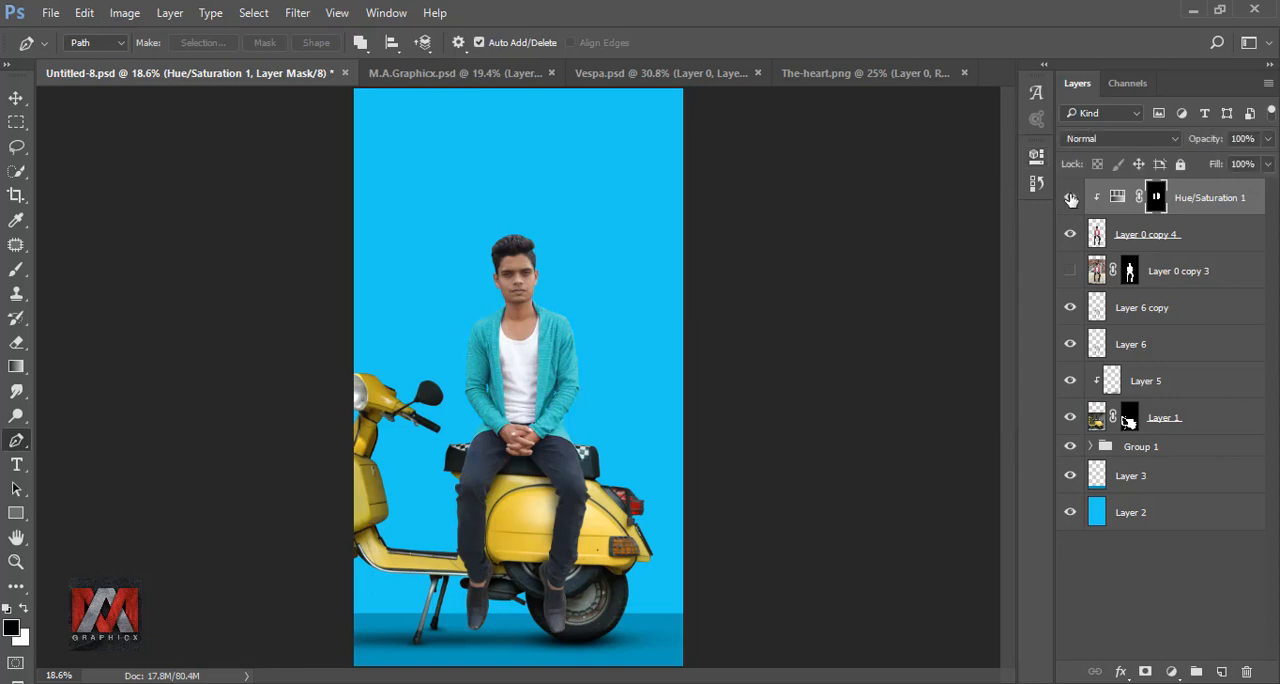
Step: Bring the black heart from The-heart.png into the scooter composition and place its layer below the man's layer
{"action": "left_click", "coordinate": [862, 73]}
{"action": "left_click", "coordinate": [16, 98]}
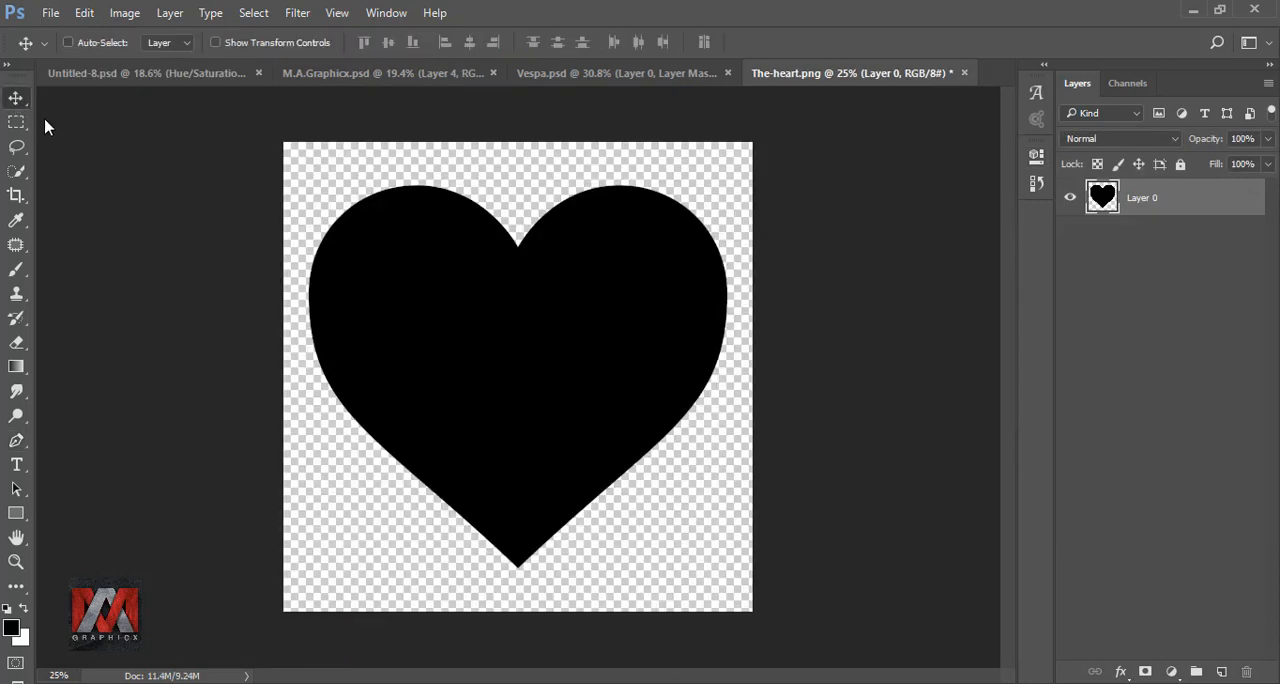
{"action": "left_click_drag", "start_coordinate": [522, 328], "coordinate": [563, 272]}
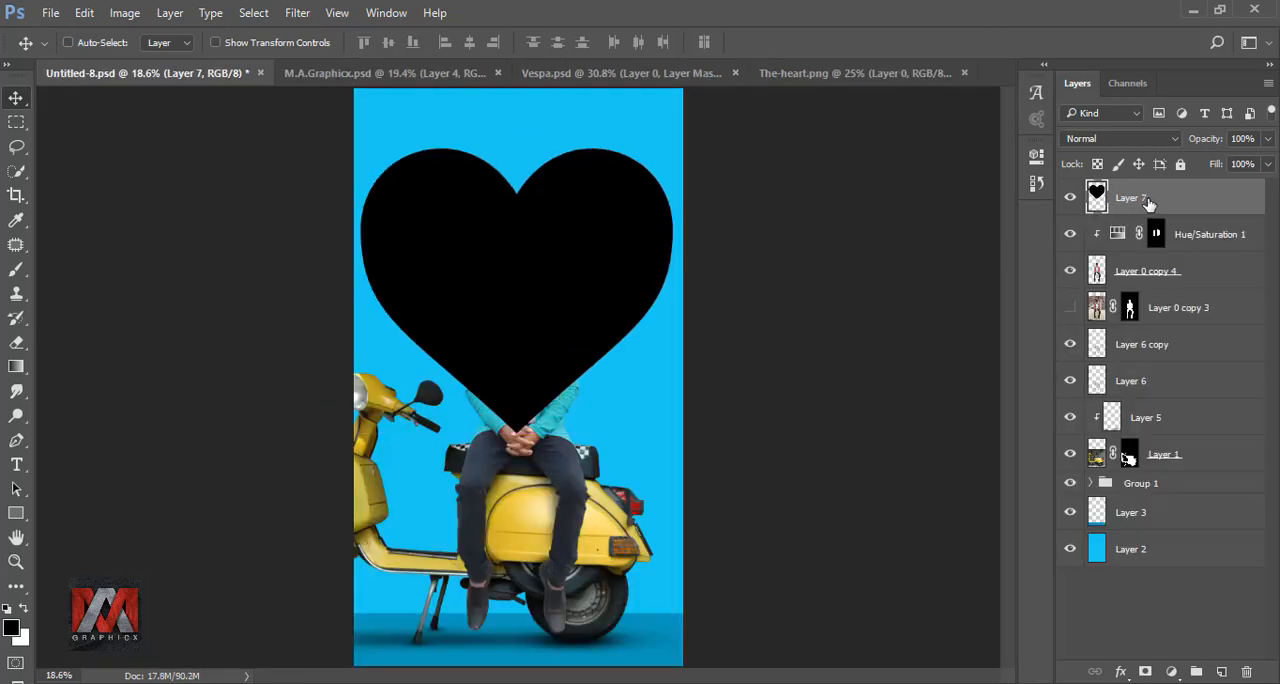
{"action": "left_click_drag", "start_coordinate": [1148, 203], "coordinate": [1166, 290]}
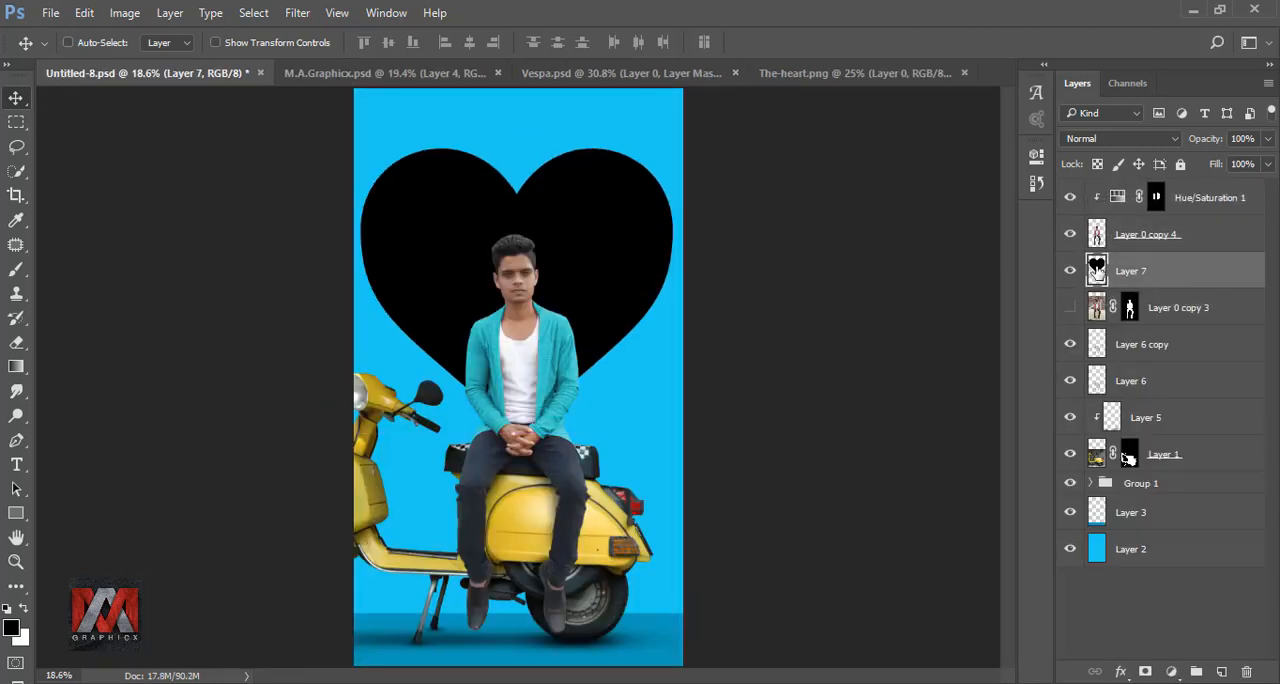
Step: Centre the heart behind the man, scale it proportionally to 90%, and compare the image with it hidden and shown
{"action": "left_click_drag", "start_coordinate": [628, 214], "coordinate": [596, 250]}
{"action": "key", "text": "ctrl+t"}
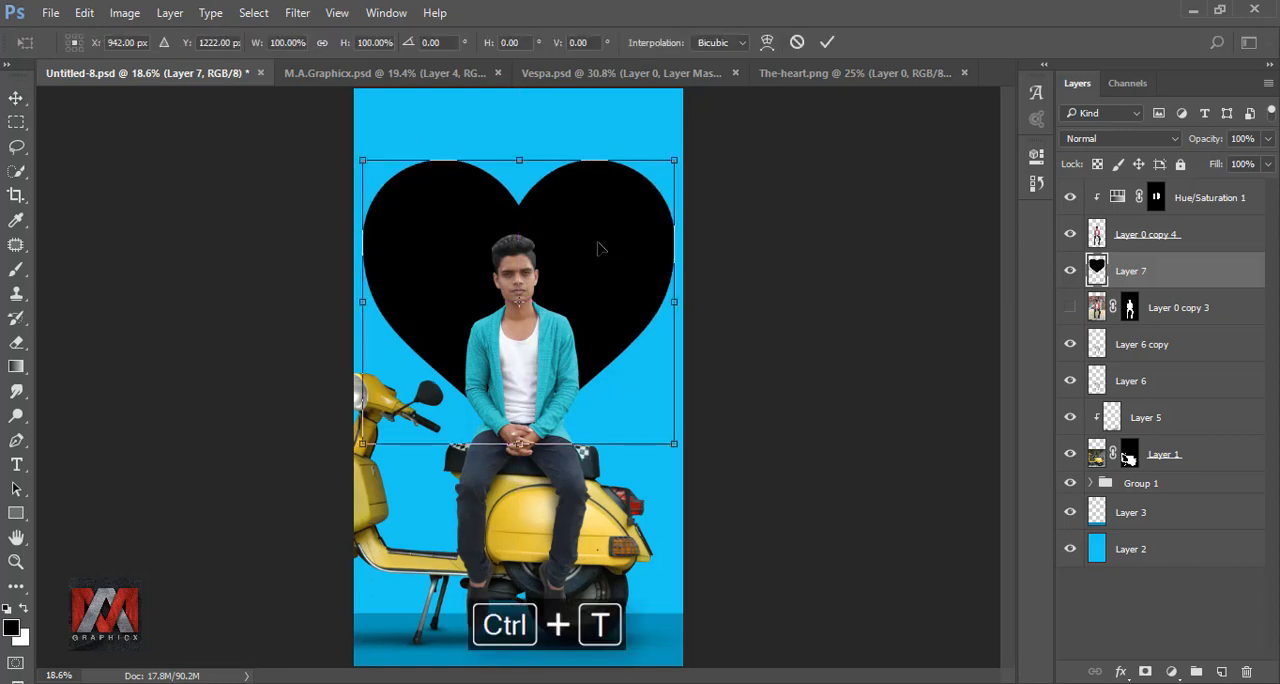
{"action": "left_click", "coordinate": [322, 43]}
{"action": "left_click_drag", "start_coordinate": [256, 50], "coordinate": [248, 50]}
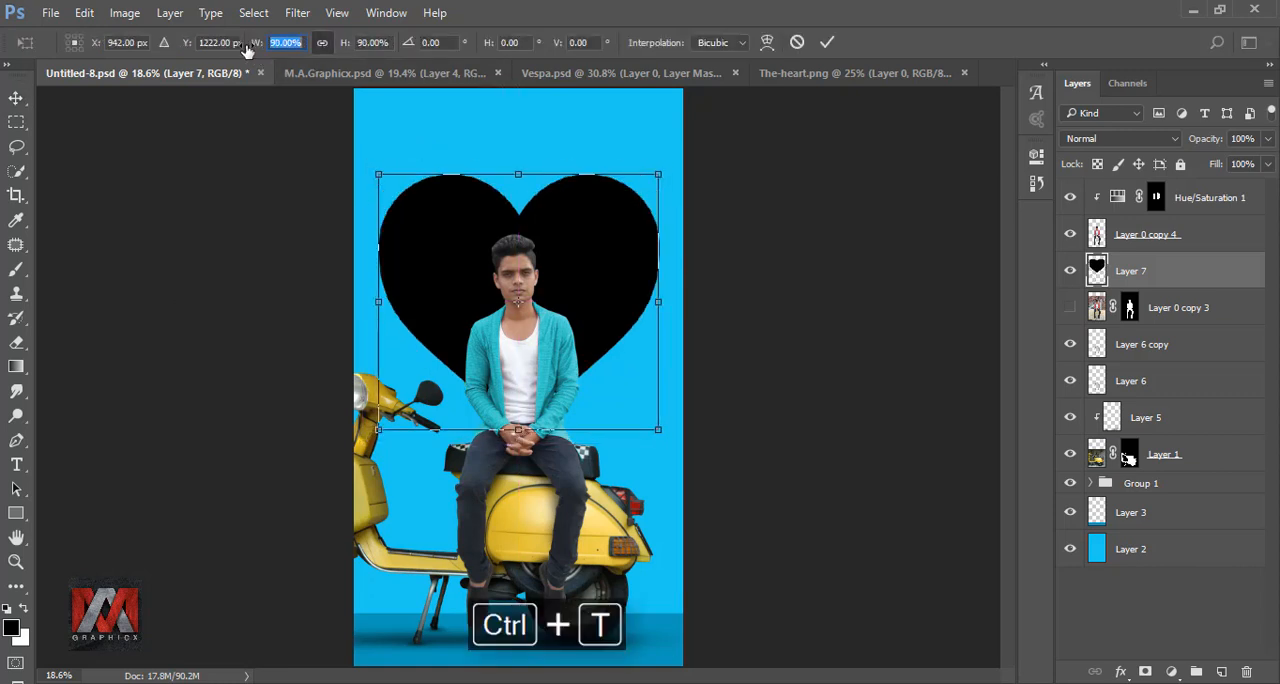
{"action": "left_click", "coordinate": [827, 43]}
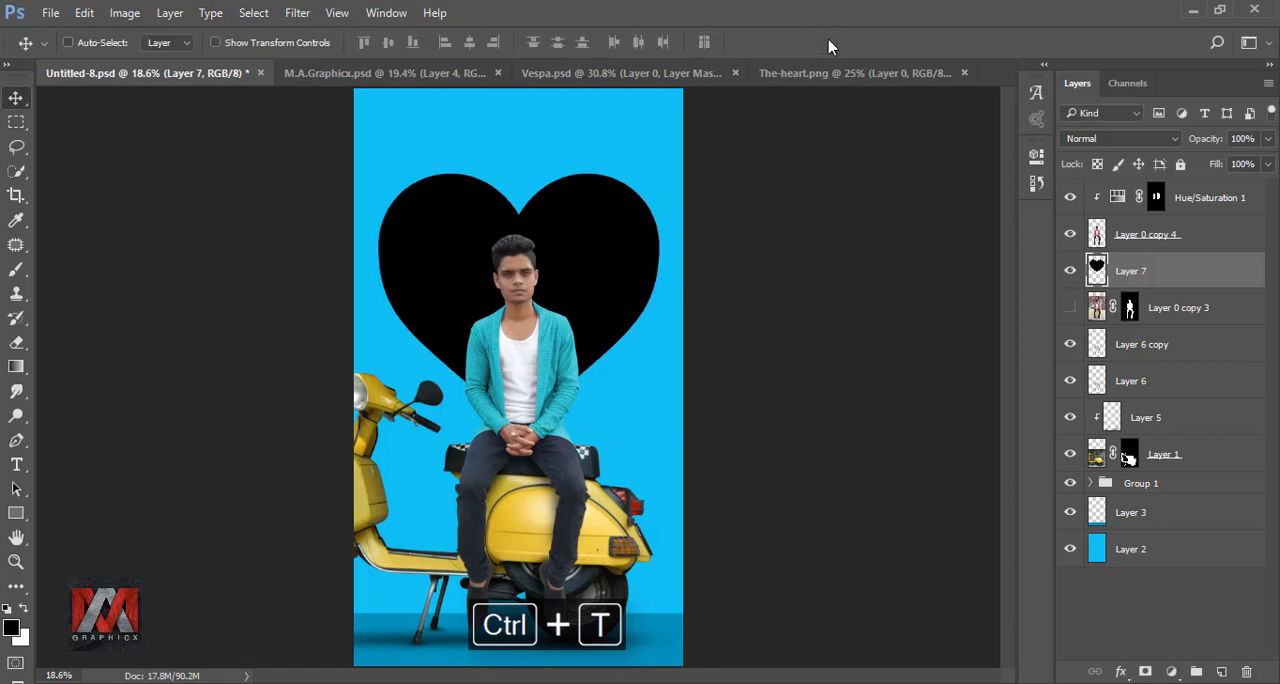
{"action": "left_click", "coordinate": [1070, 270]}
{"action": "left_click", "coordinate": [1070, 271]}
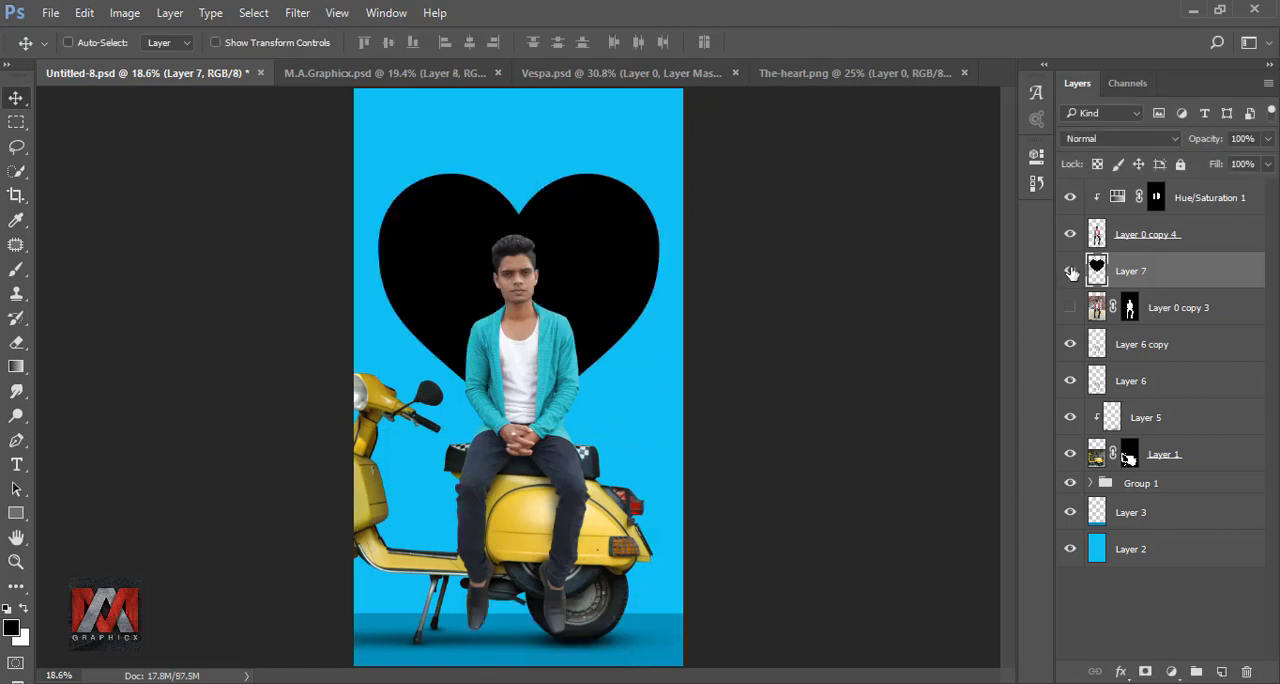
Step: Fill the selected heart shape with the yellow colour e9cb47, deselect it, and compare the image with the heart hidden and shown
{"action": "left_click", "coordinate": [1097, 270], "text": "ctrl"}
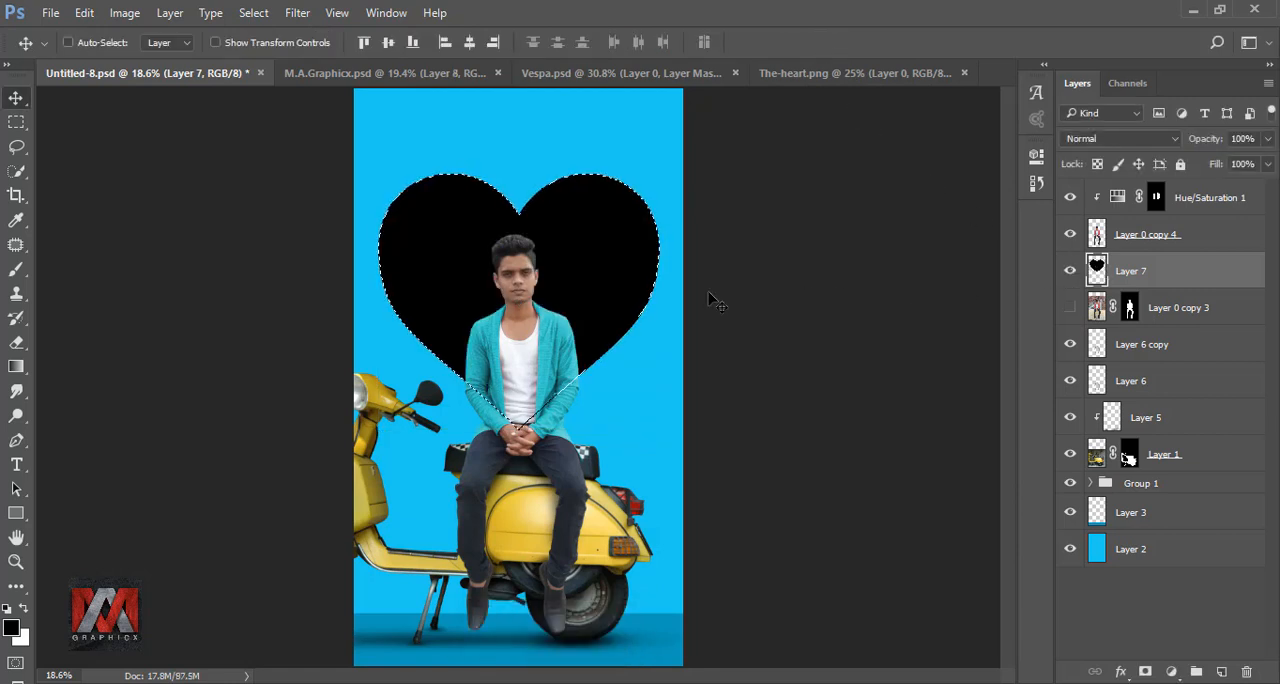
{"action": "key", "text": "shift+F5"}
{"action": "left_click", "coordinate": [1090, 194]}
{"action": "left_click", "coordinate": [1050, 234]}
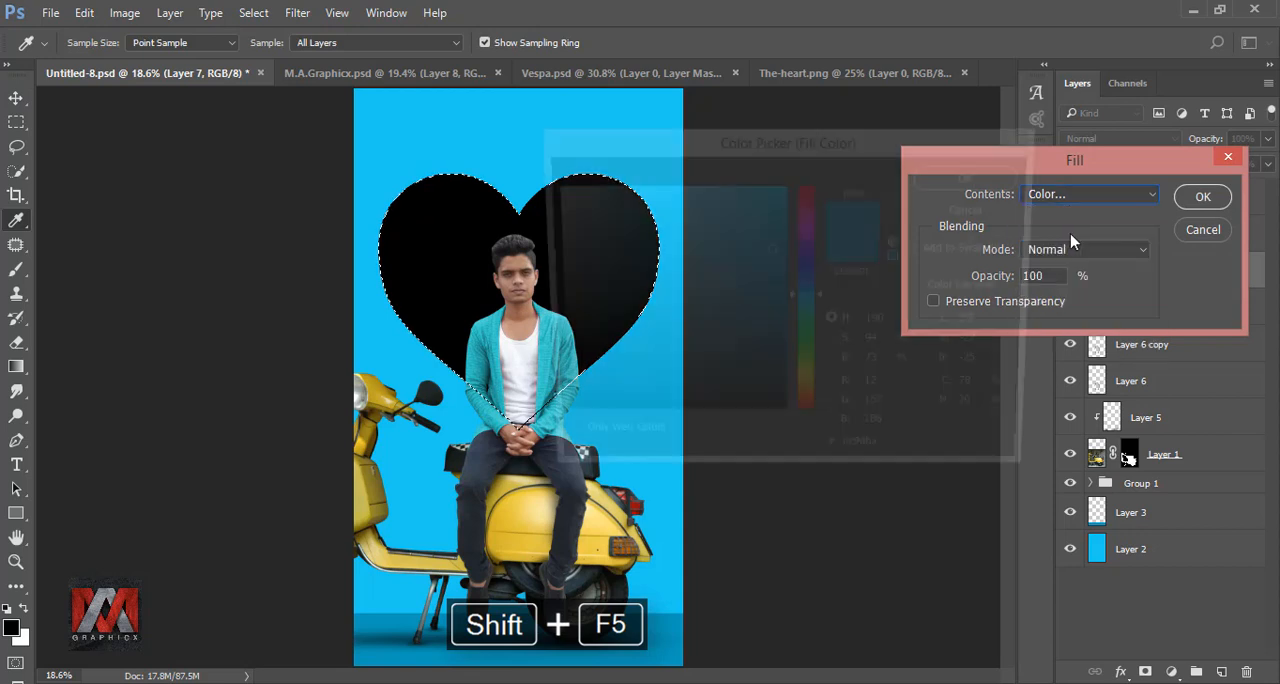
{"action": "left_click", "coordinate": [862, 458]}
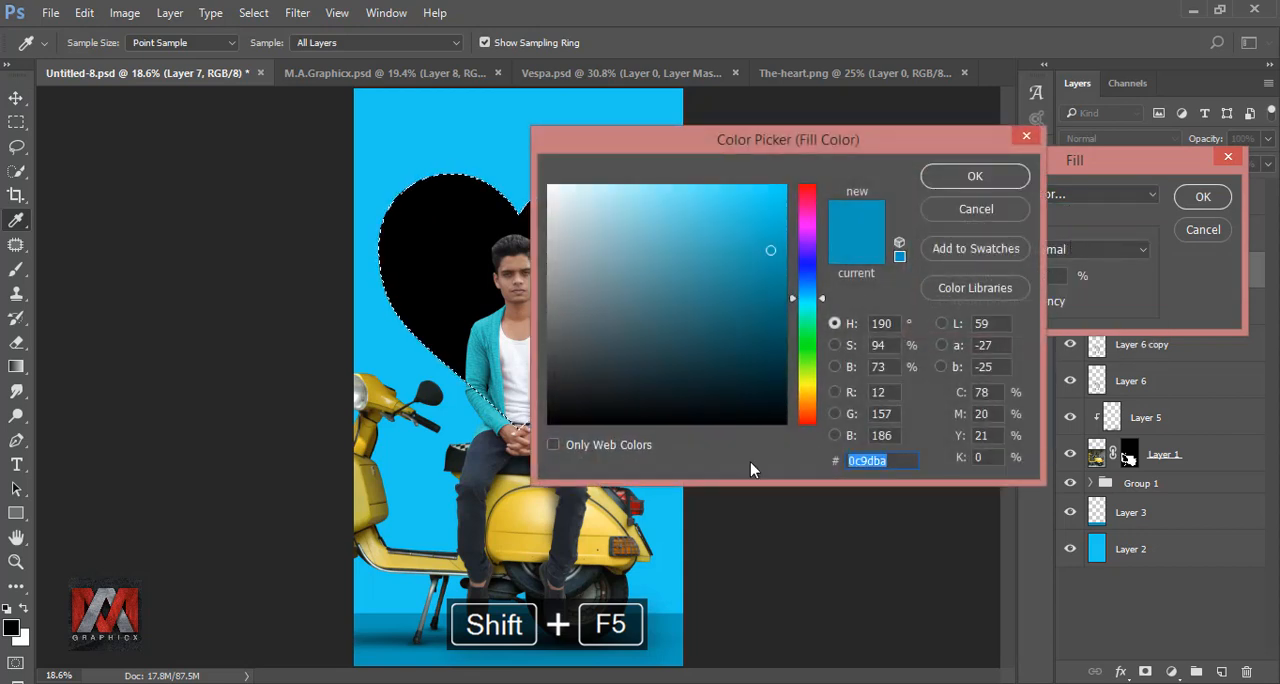
{"action": "type", "text": "e9cb47"}
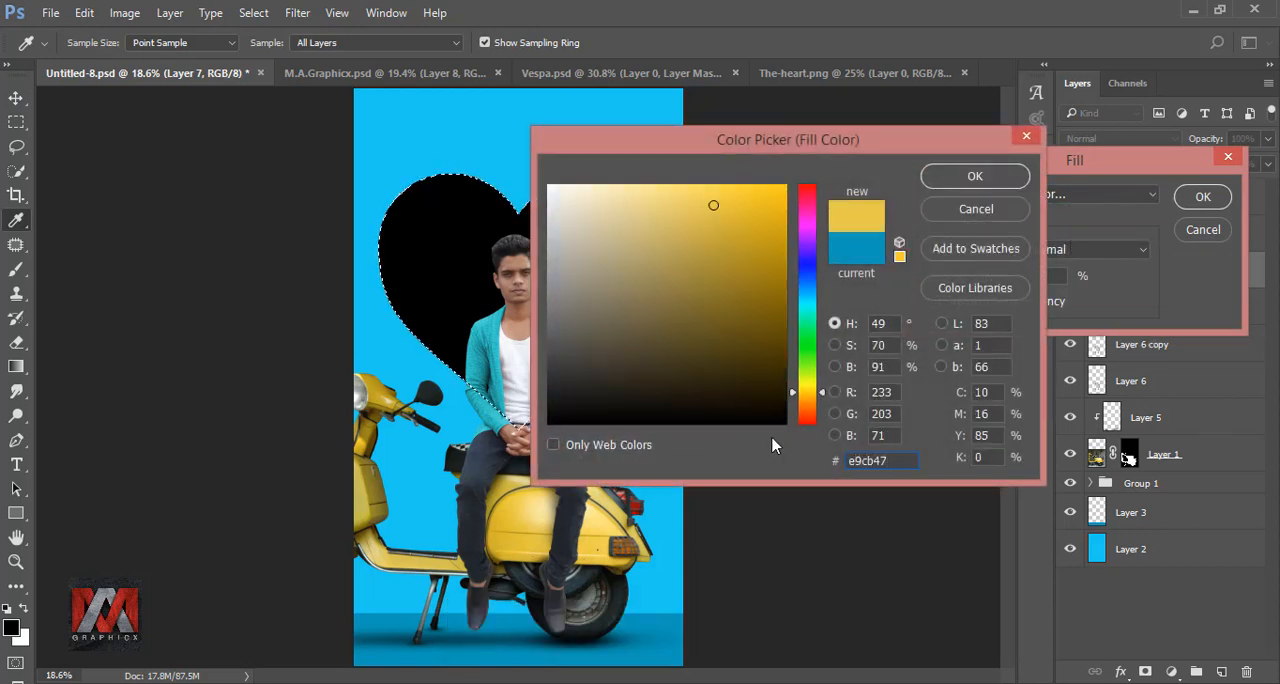
{"action": "left_click", "coordinate": [960, 177]}
{"action": "left_click", "coordinate": [1203, 198]}
{"action": "key", "text": "v"}
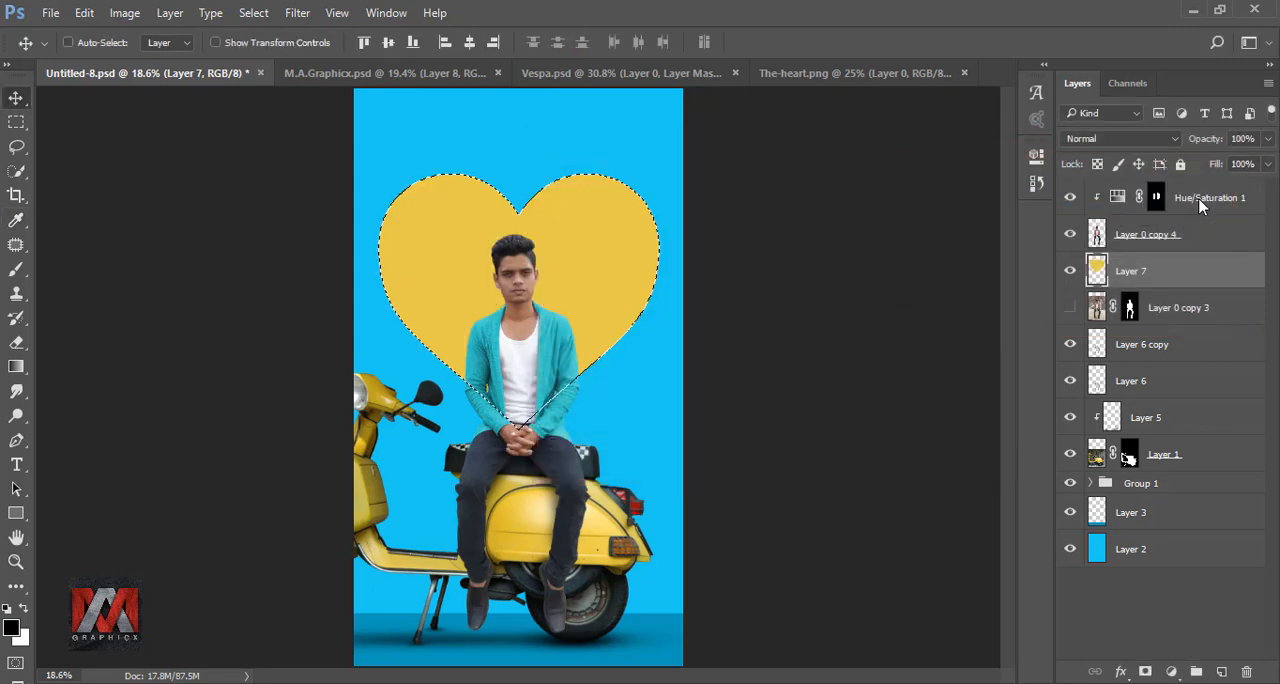
{"action": "key", "text": "ctrl+d"}
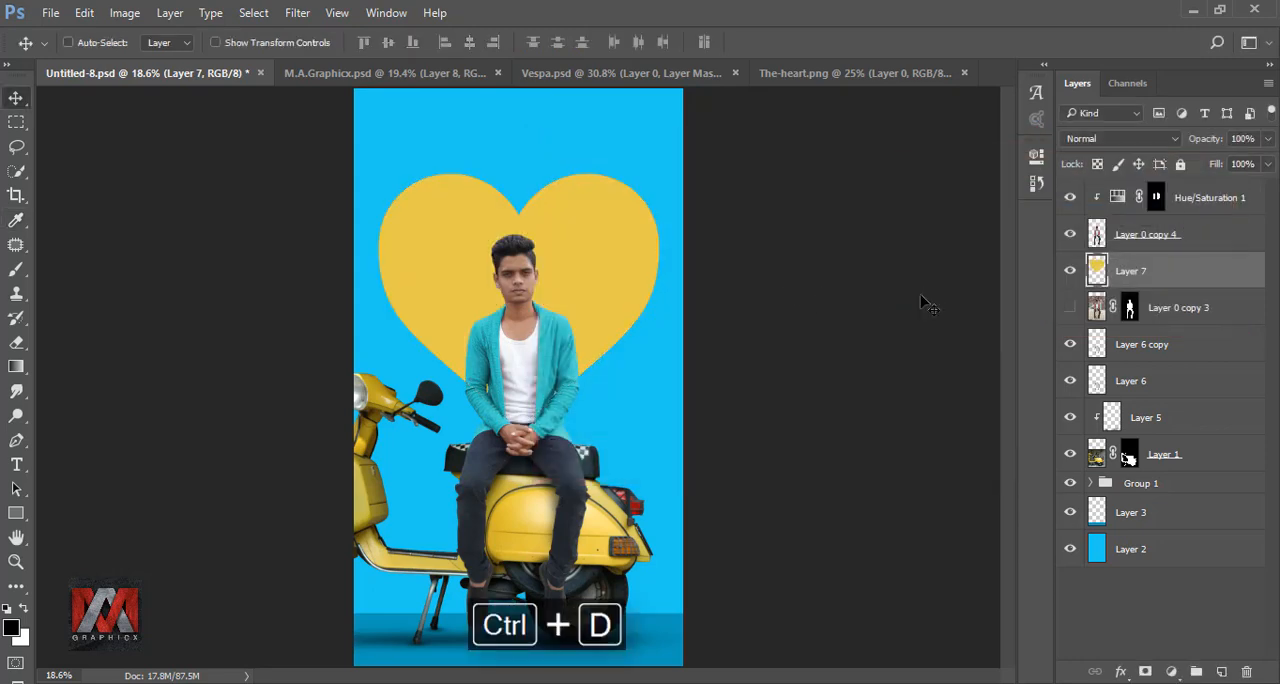
{"action": "left_click", "coordinate": [1070, 271]}
{"action": "left_click", "coordinate": [1070, 271]}
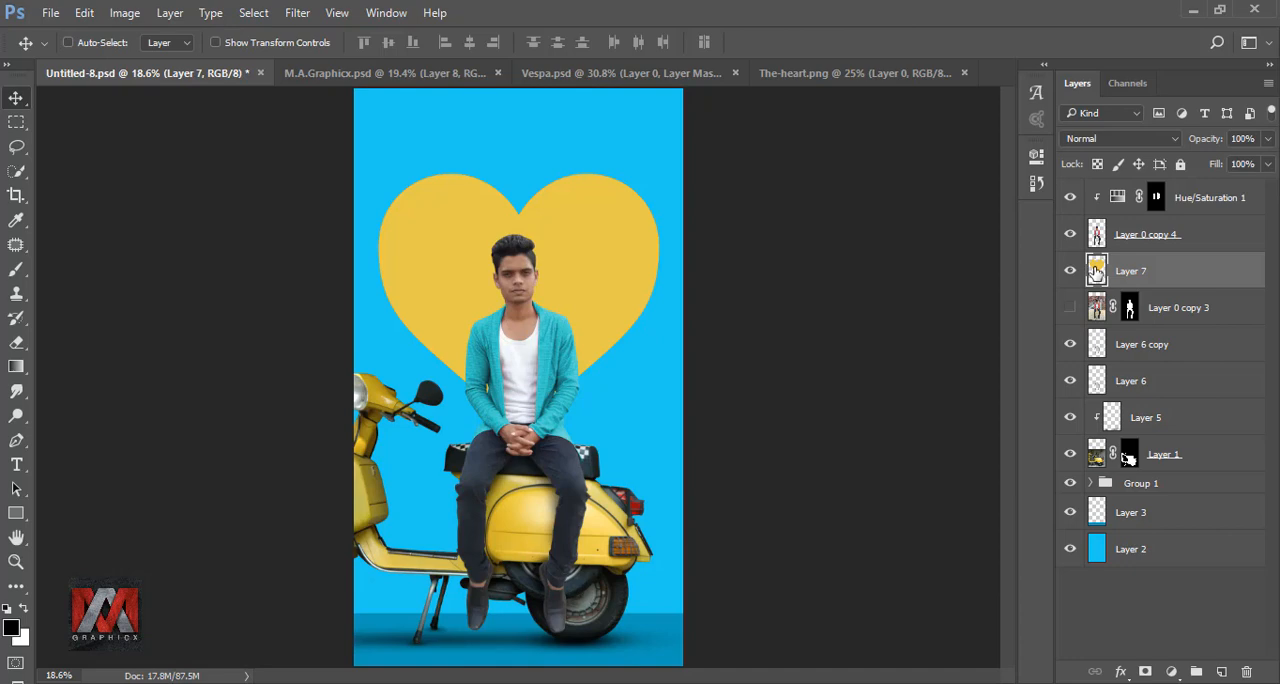
Step: Apply a Pattern Overlay to the heart in Pin Light mode at 28% opacity, with the pattern scaled to 323%
{"action": "left_click", "coordinate": [1120, 670]}
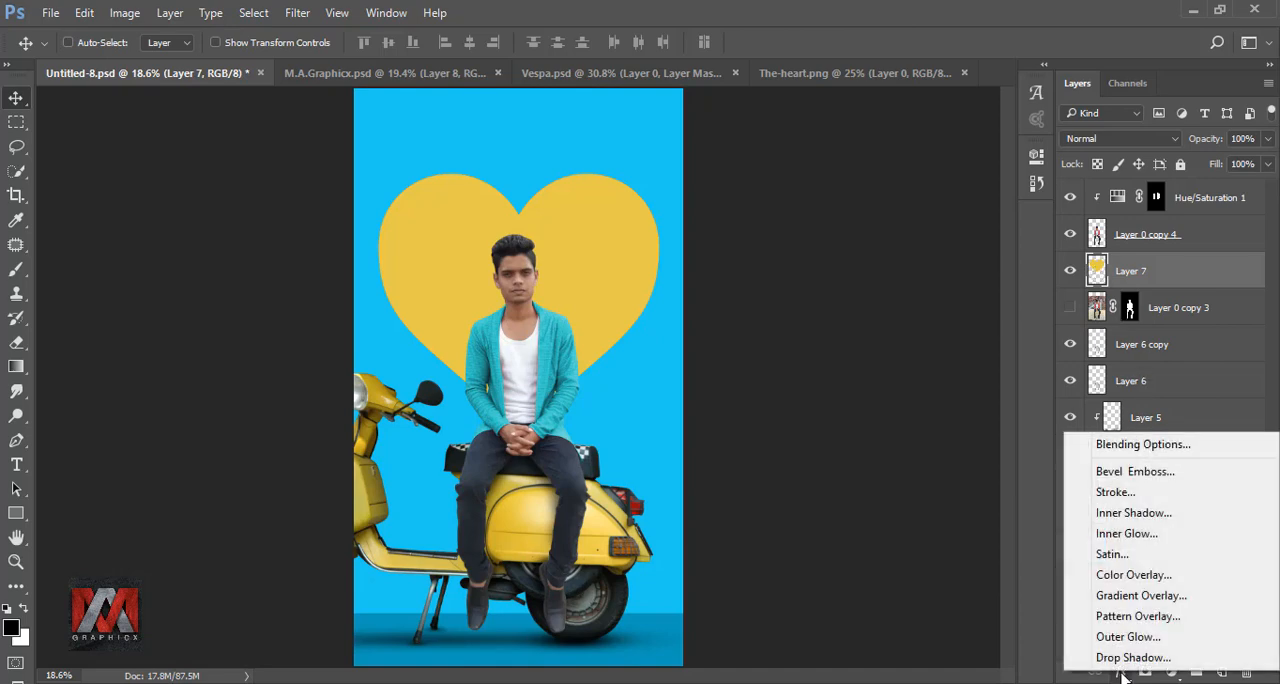
{"action": "left_click", "coordinate": [1150, 617]}
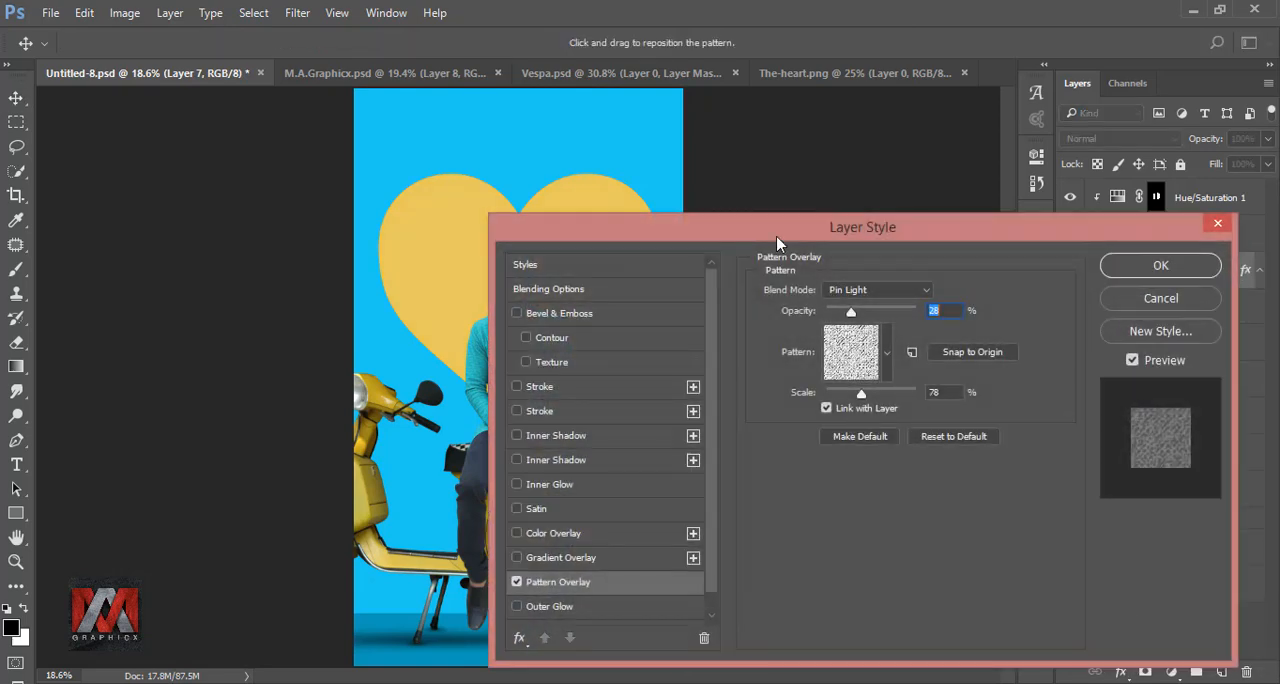
{"action": "left_click_drag", "start_coordinate": [784, 238], "coordinate": [708, 212]}
{"action": "left_click", "coordinate": [785, 338]}
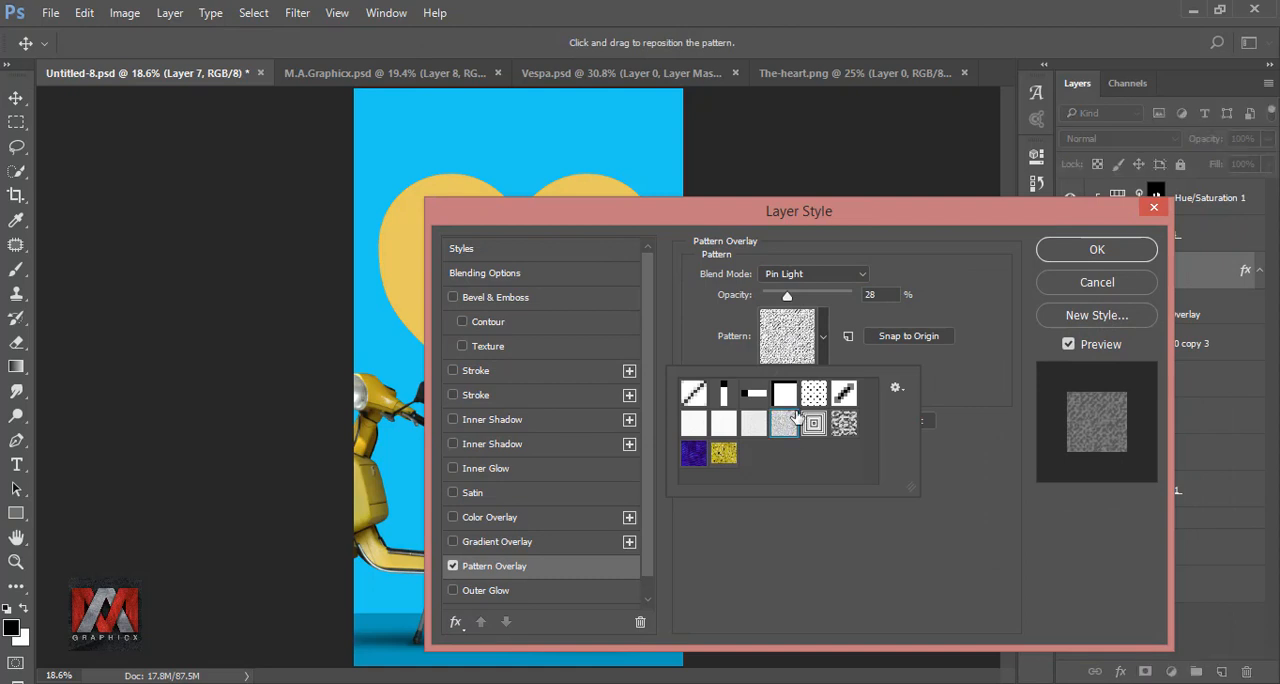
{"action": "left_click", "coordinate": [933, 309]}
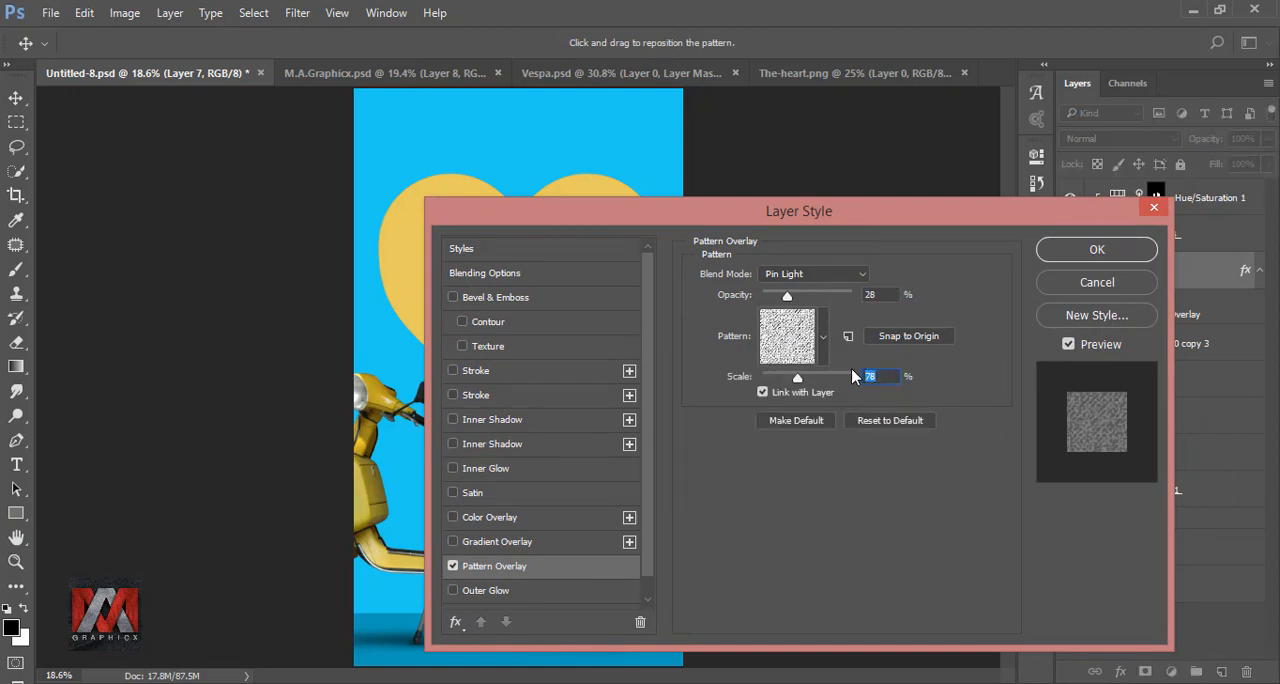
{"action": "type", "text": "323"}
{"action": "left_click_drag", "start_coordinate": [848, 207], "coordinate": [963, 202]}
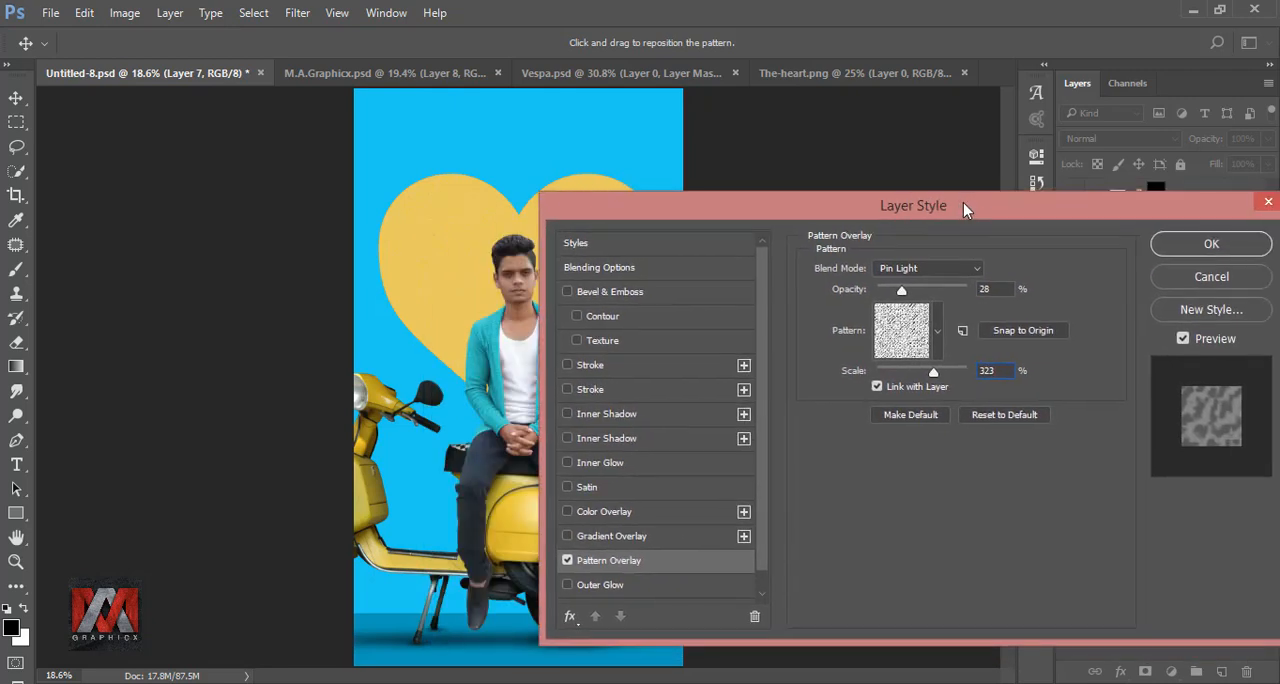
{"action": "left_click", "coordinate": [1205, 247]}
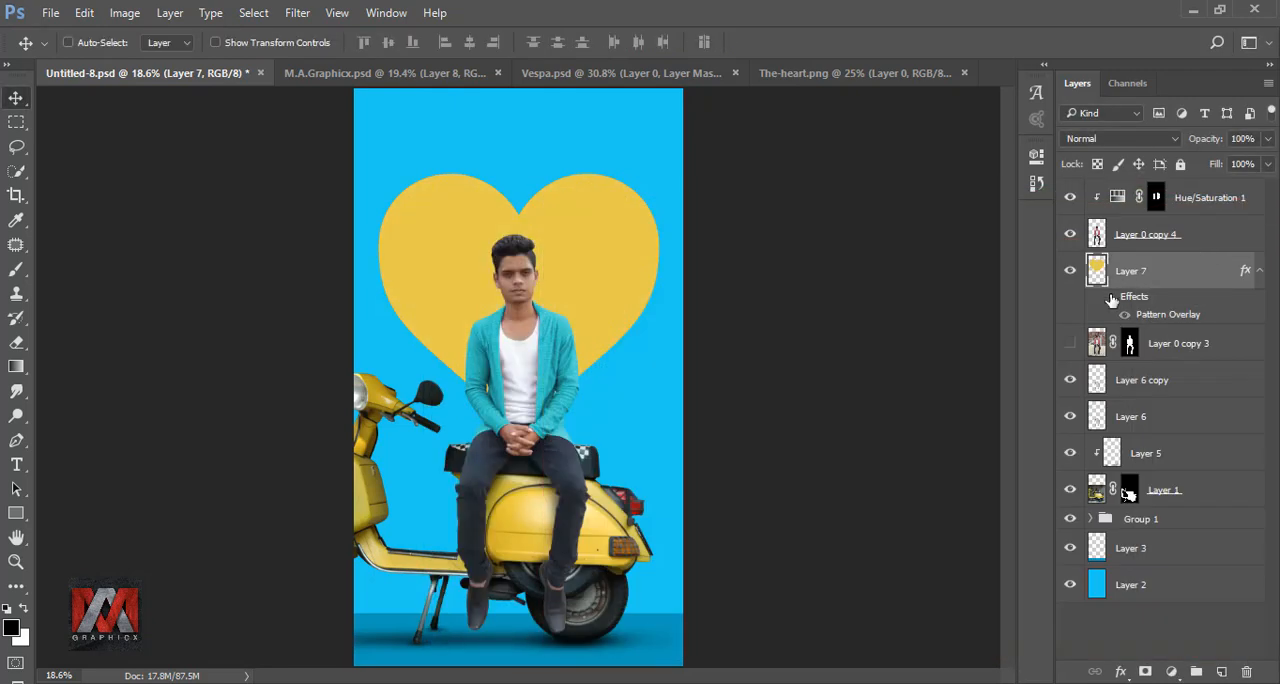
Step: Apply the same Pin Light Pattern Overlay at 323% scale to the blue background layer
{"action": "left_click", "coordinate": [1098, 584]}
{"action": "left_click", "coordinate": [1121, 674]}
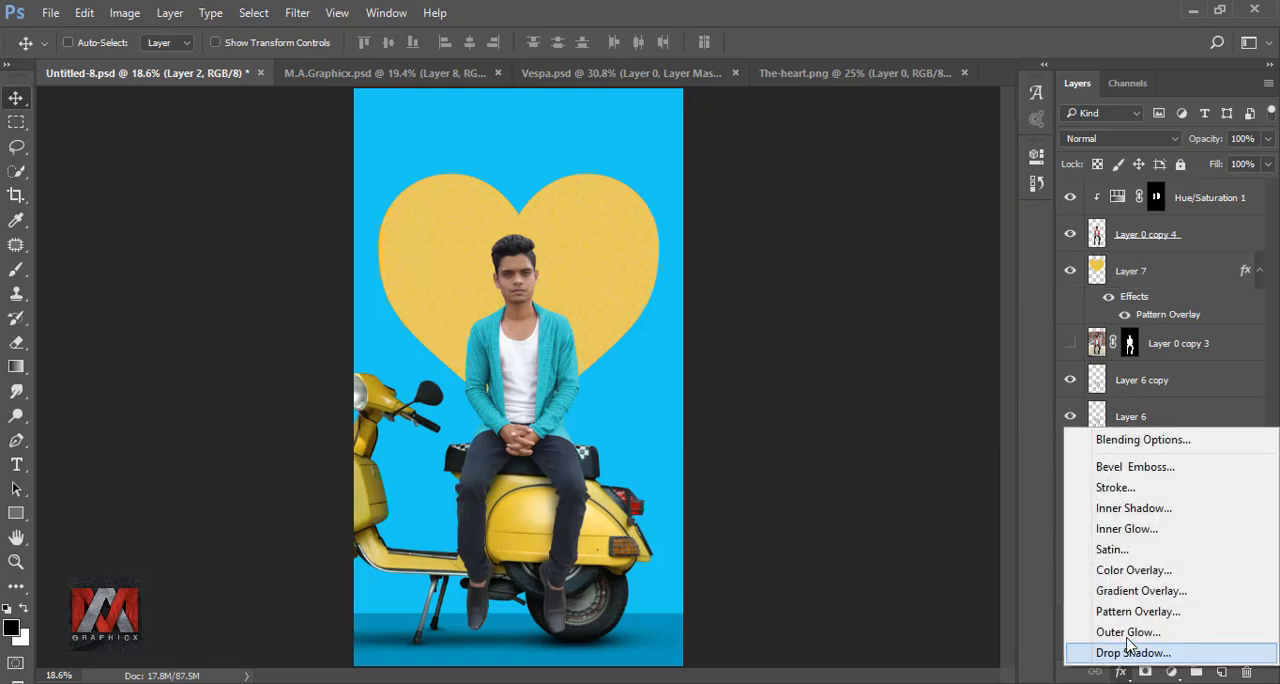
{"action": "left_click", "coordinate": [1150, 609]}
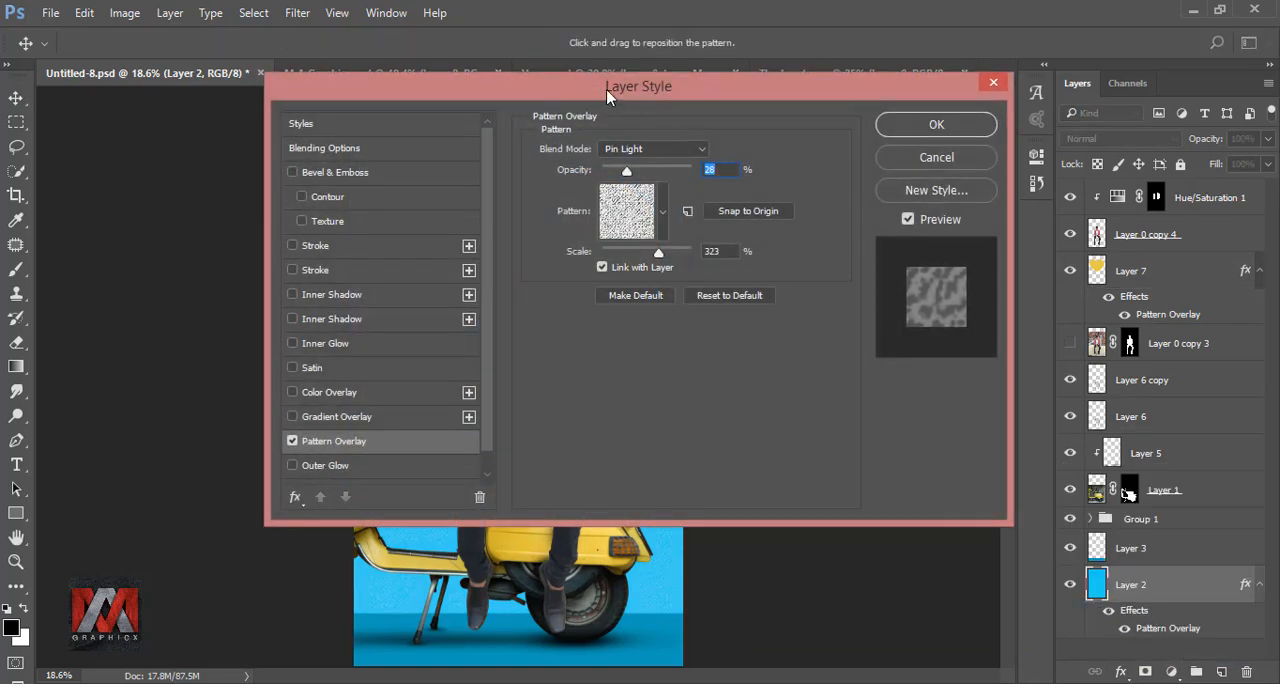
{"action": "left_click_drag", "start_coordinate": [606, 89], "coordinate": [779, 195]}
{"action": "left_click", "coordinate": [1094, 252]}
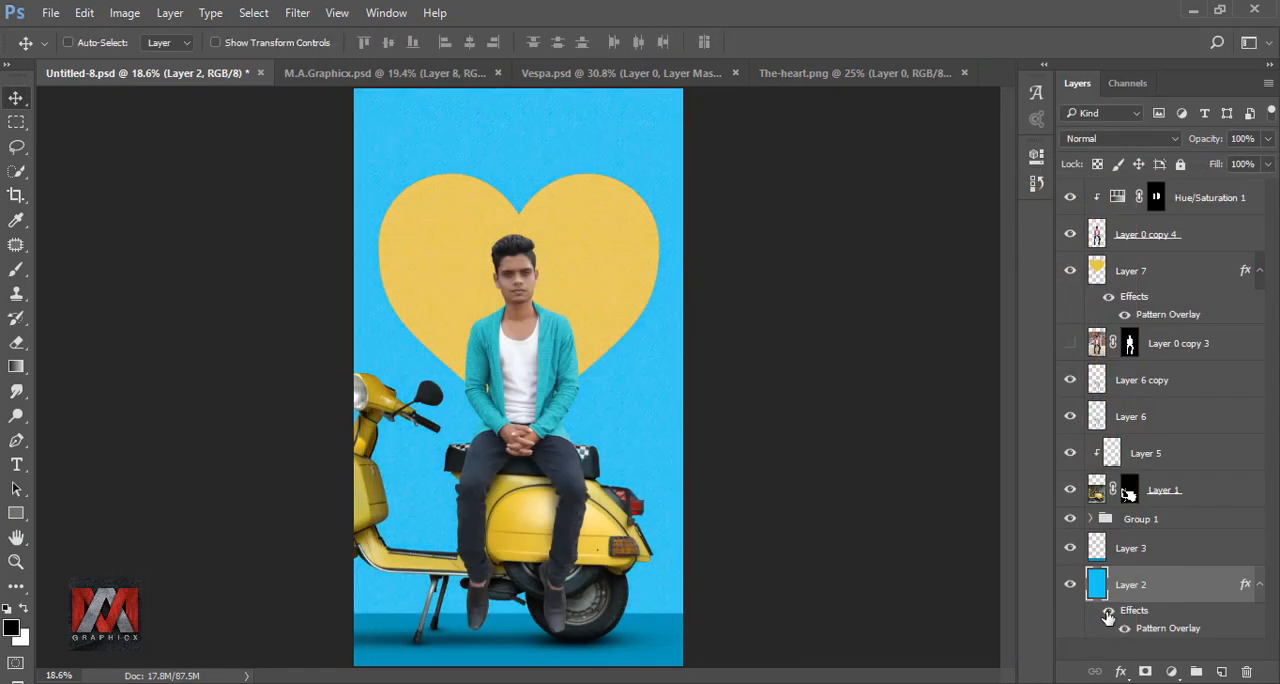
Step: Add a Selective Color adjustment clipped to the man's layer, raise Black to +7% in the Blacks, and compare the image with and without it
{"action": "left_click", "coordinate": [1096, 234]}
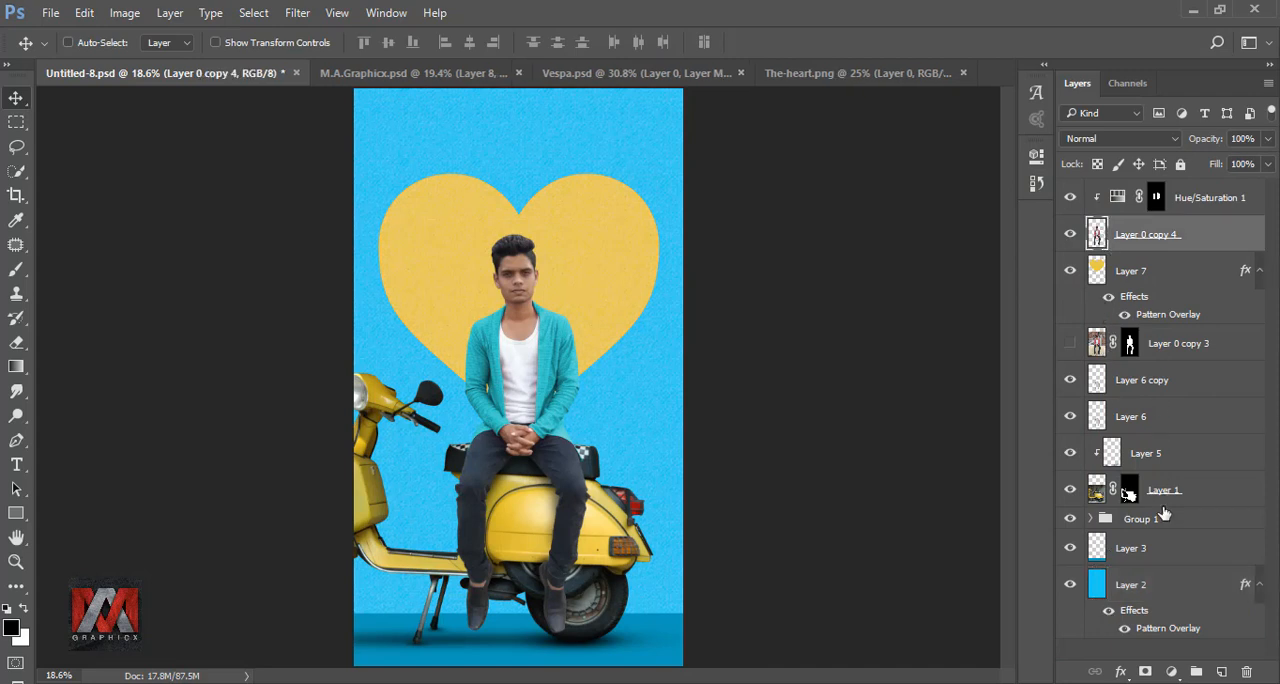
{"action": "left_click", "coordinate": [1172, 672]}
{"action": "left_click", "coordinate": [1137, 651]}
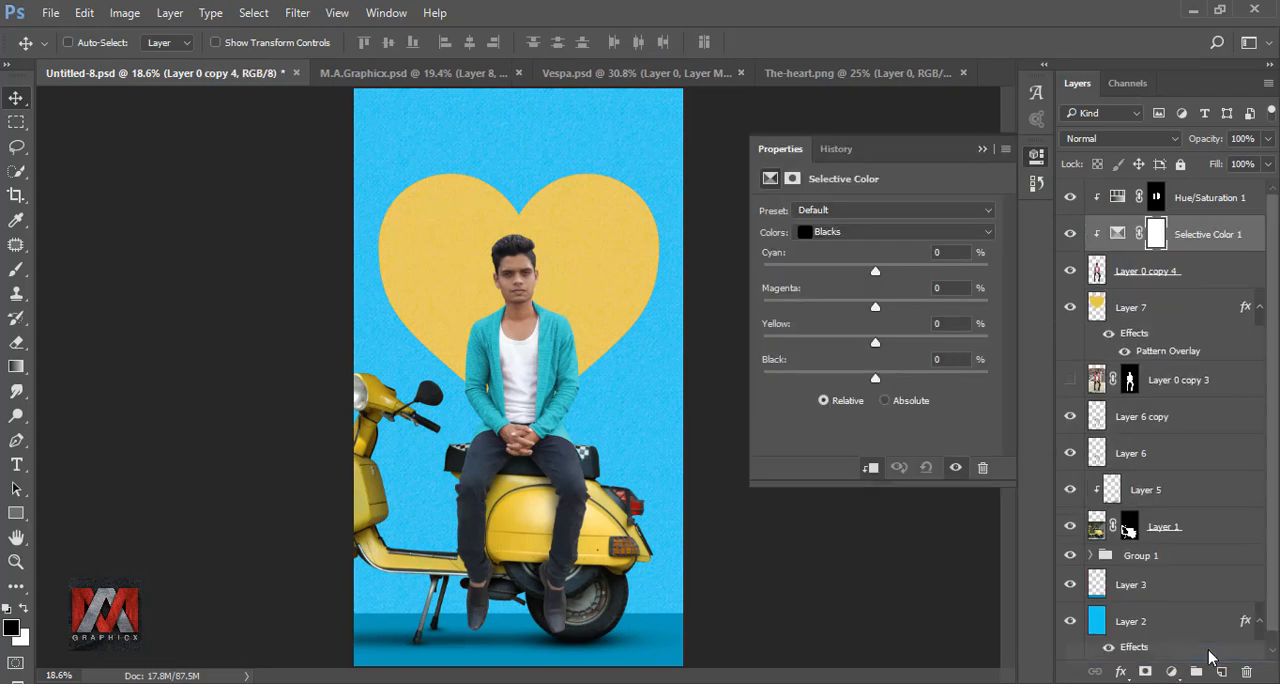
{"action": "left_click", "coordinate": [870, 231]}
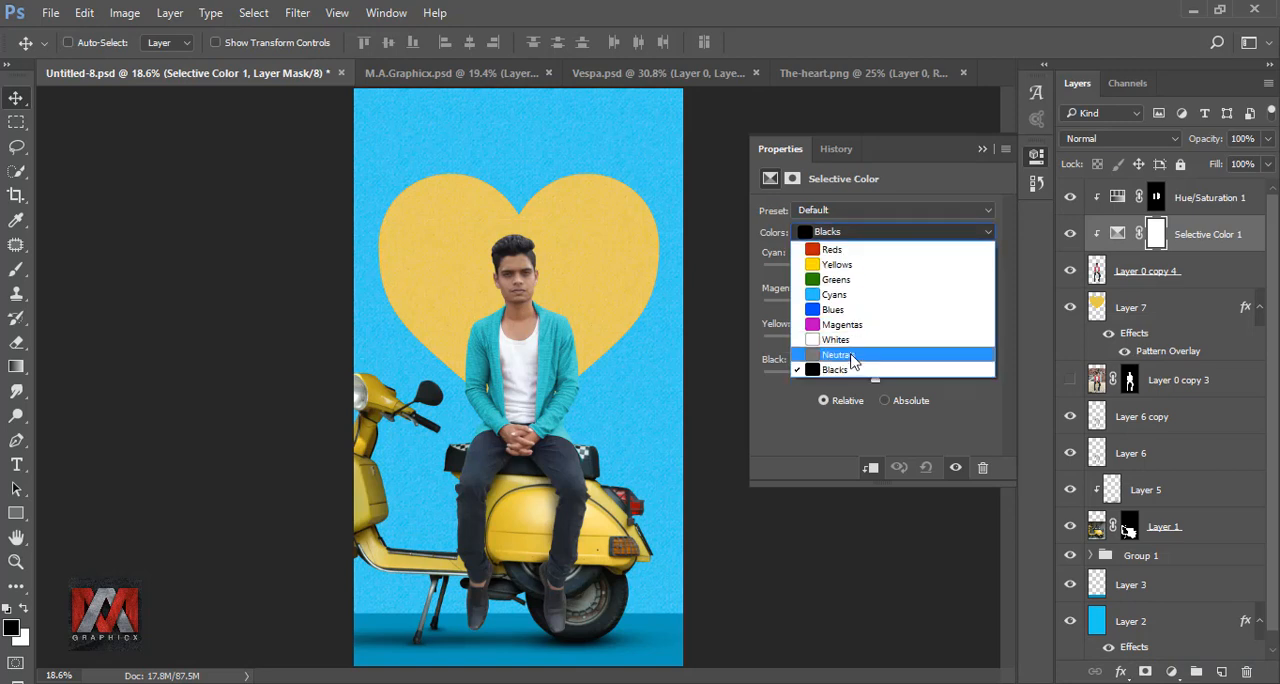
{"action": "left_click", "coordinate": [855, 366]}
{"action": "left_click", "coordinate": [884, 378]}
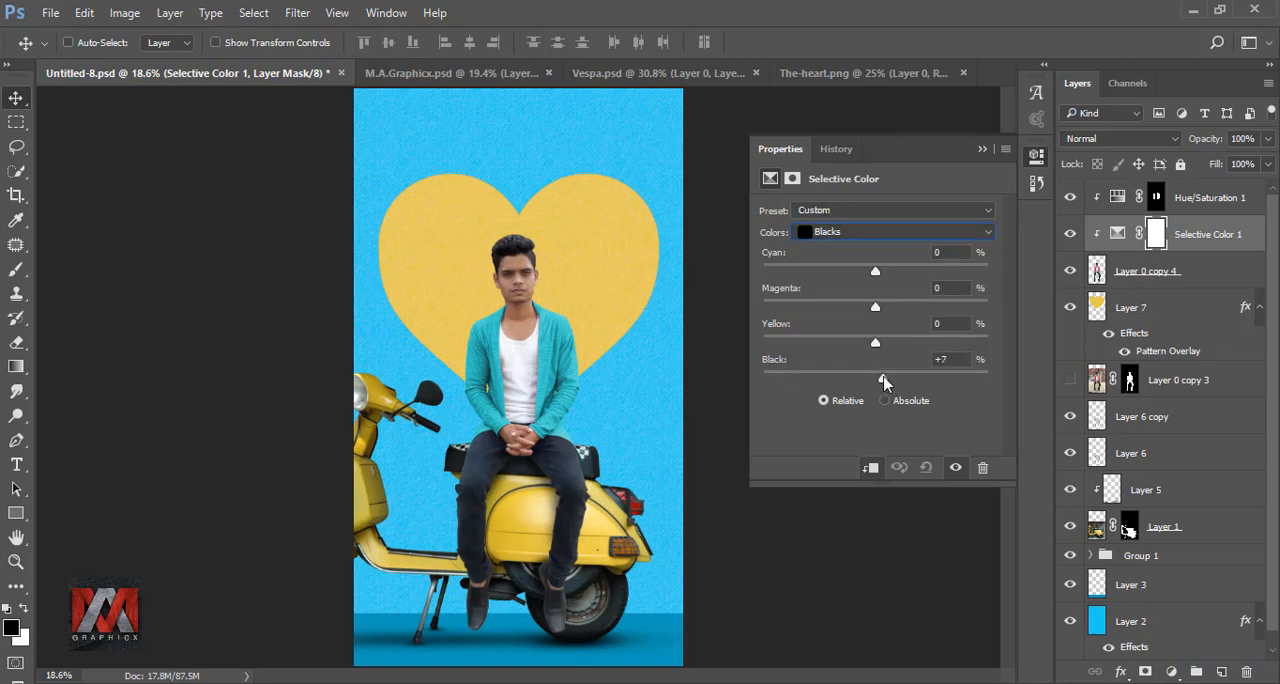
{"action": "left_click", "coordinate": [983, 150]}
{"action": "left_click", "coordinate": [1070, 236]}
{"action": "left_click", "coordinate": [1070, 236]}
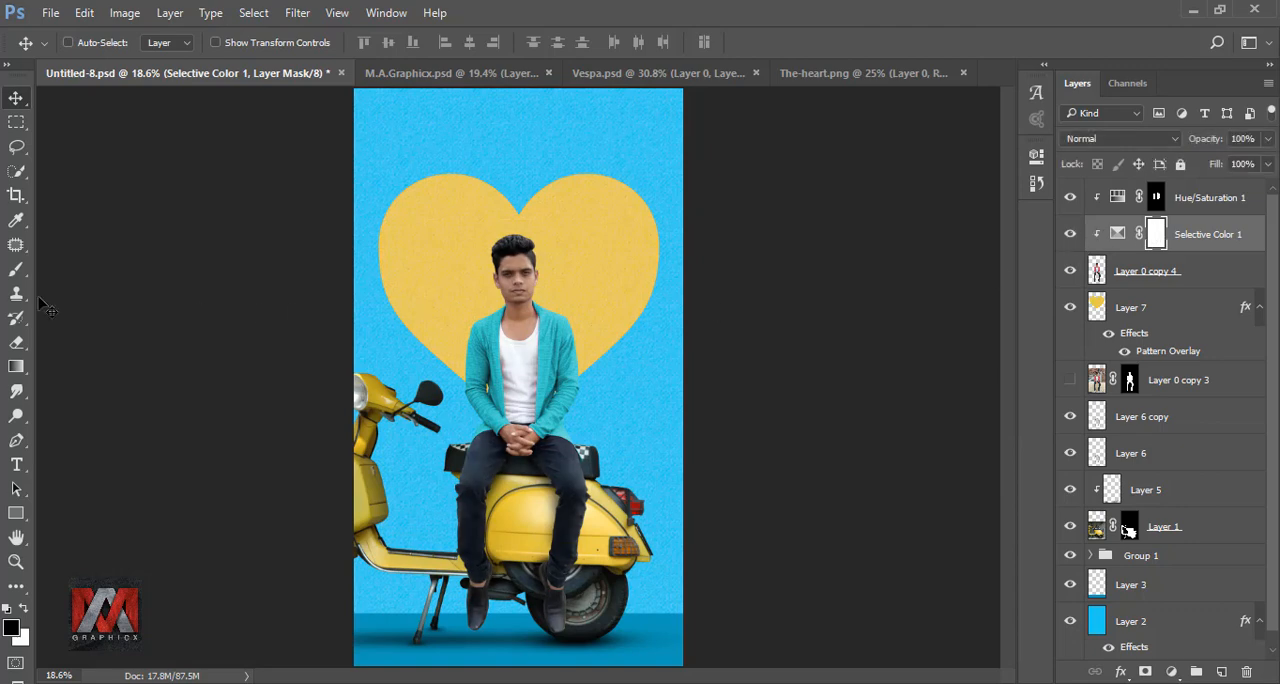
Step: Mask the Selective Color adjustment off the man's face with a black brush at 100% opacity and flow, and compare the result
{"action": "left_click", "coordinate": [22, 270]}
{"action": "scroll", "coordinate": [543, 267], "scroll_direction": "up", "scroll_amount": 8}
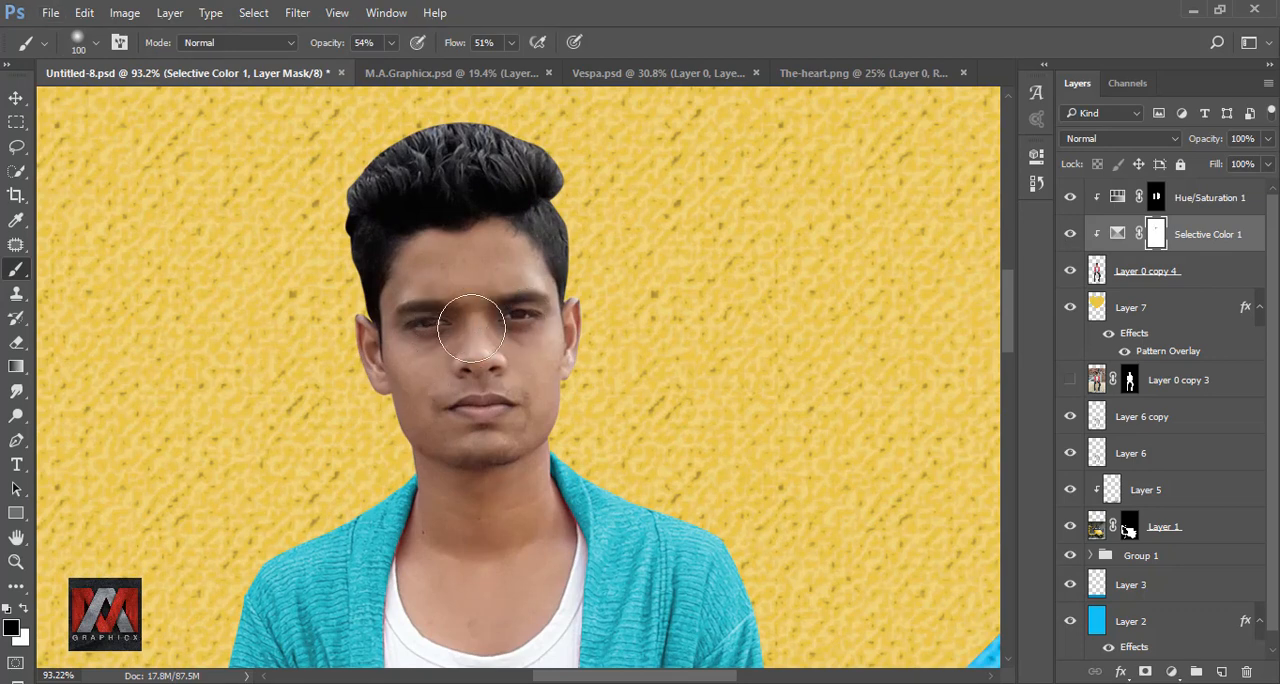
{"action": "left_click", "coordinate": [391, 43]}
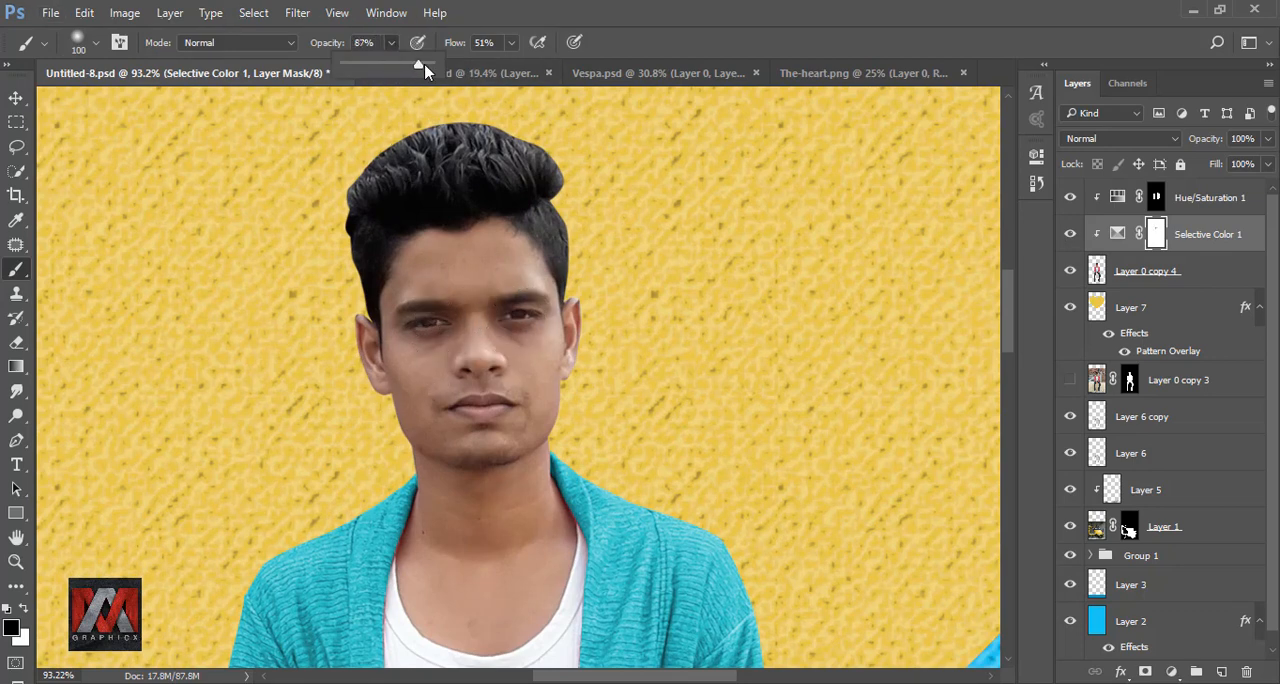
{"action": "left_click", "coordinate": [510, 46]}
{"action": "left_click_drag", "start_coordinate": [510, 66], "coordinate": [585, 64]}
{"action": "left_click", "coordinate": [659, 38]}
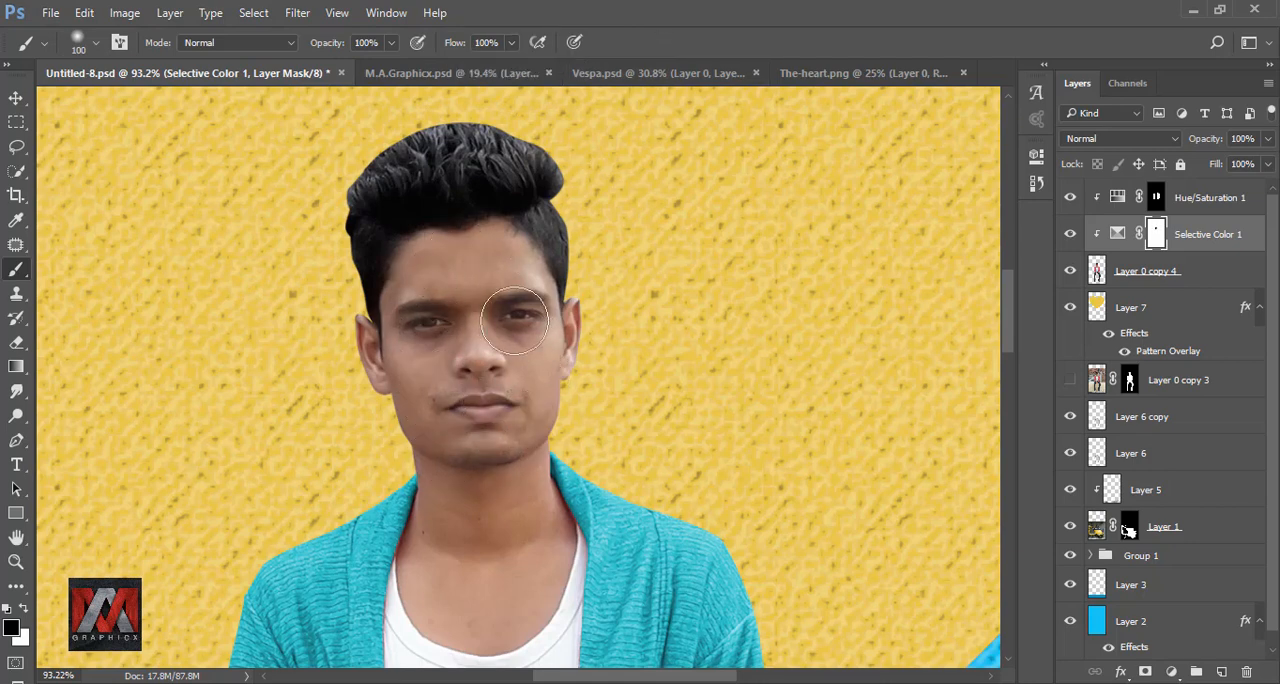
{"action": "key", "text": "ctrl+0"}
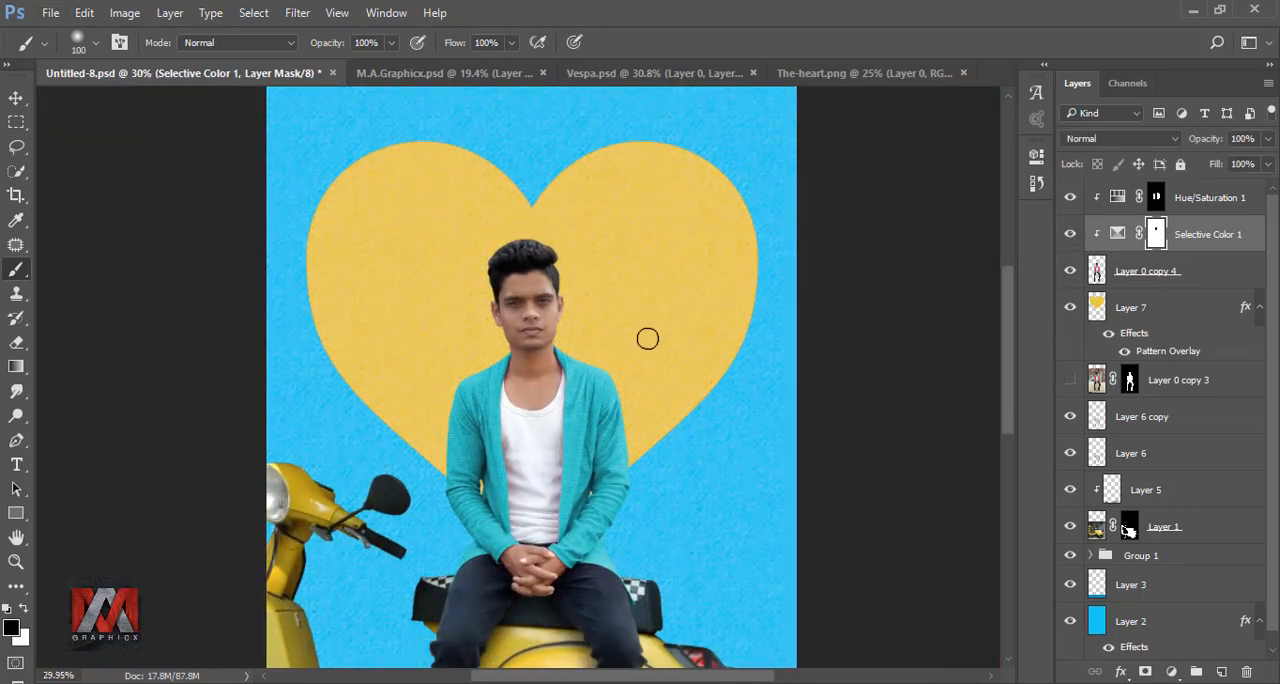
{"action": "key", "text": "ctrl+0"}
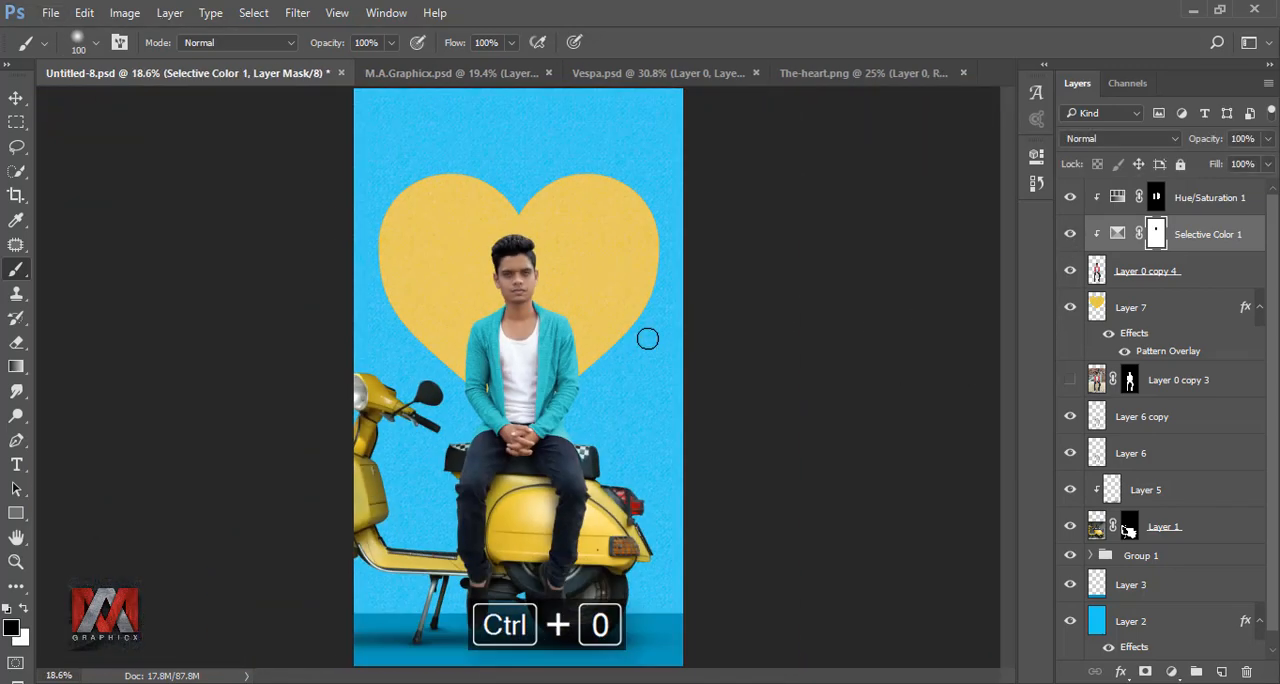
{"action": "left_click", "coordinate": [1073, 236]}
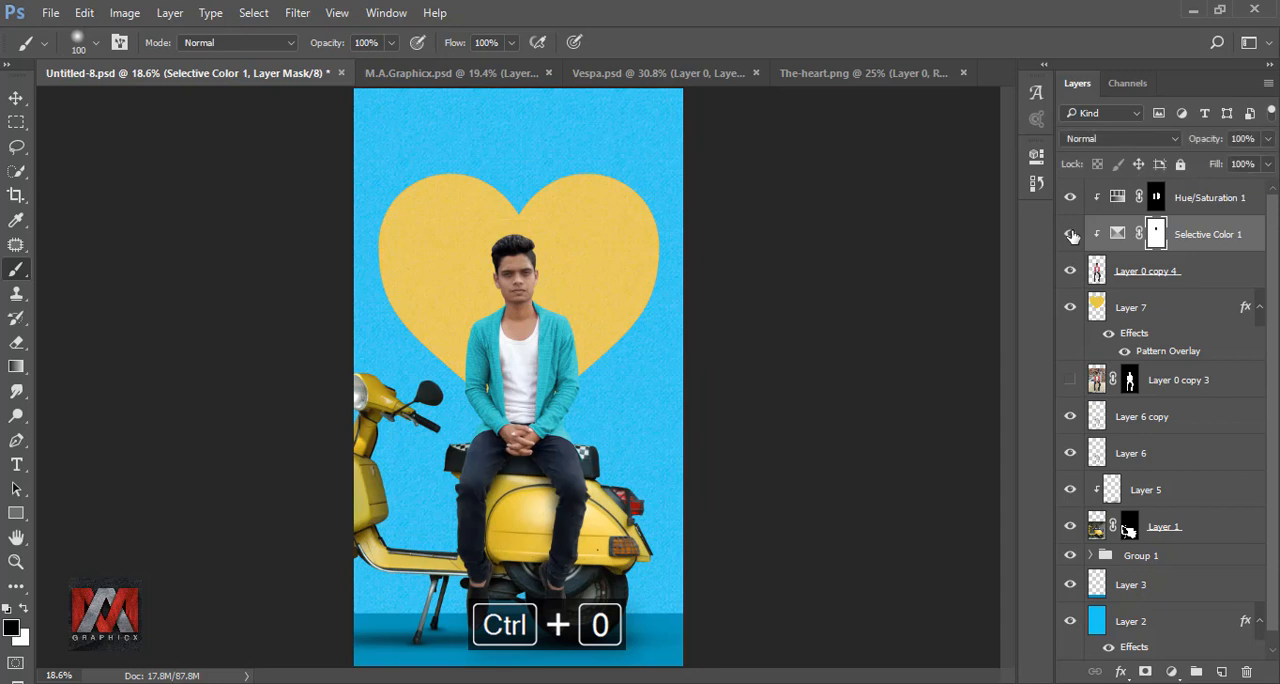
Step: Group the man's layer with its Selective Color and Hue/Saturation adjustments, and check the image with the group hidden and shown
{"action": "left_click", "coordinate": [1196, 199]}
{"action": "left_click", "coordinate": [1188, 272], "text": "shift"}
{"action": "key", "text": "ctrl+g"}
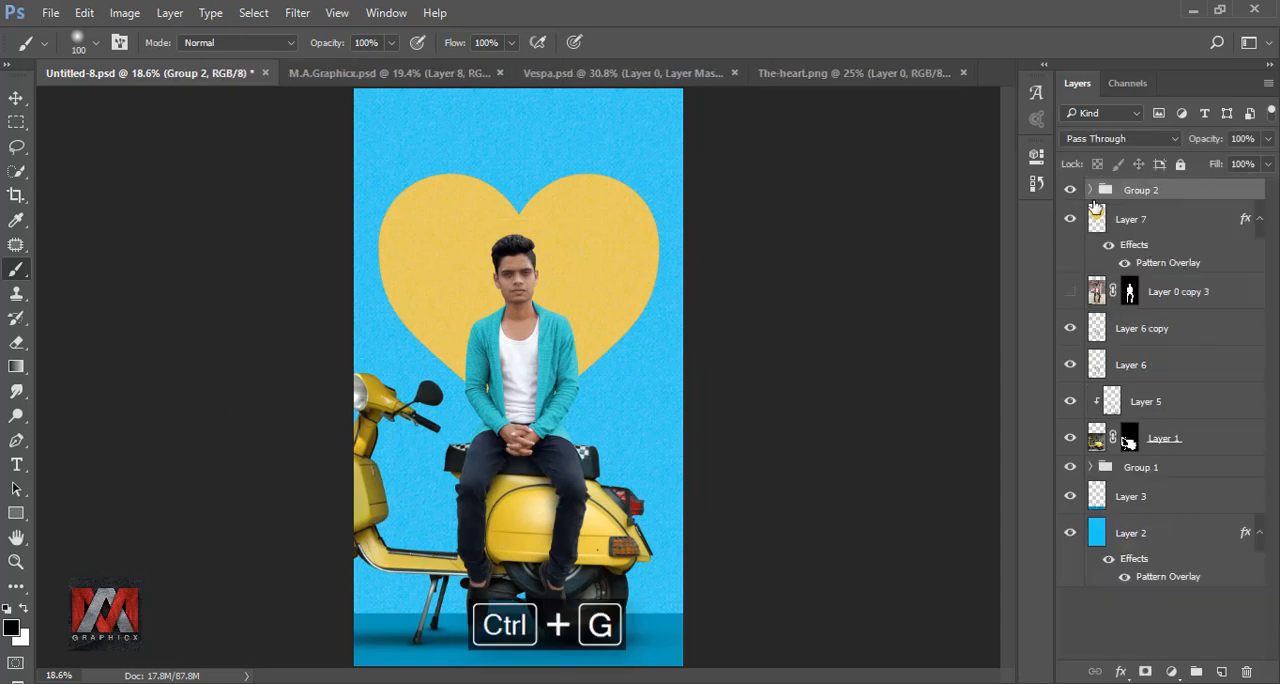
{"action": "left_click", "coordinate": [1070, 190]}
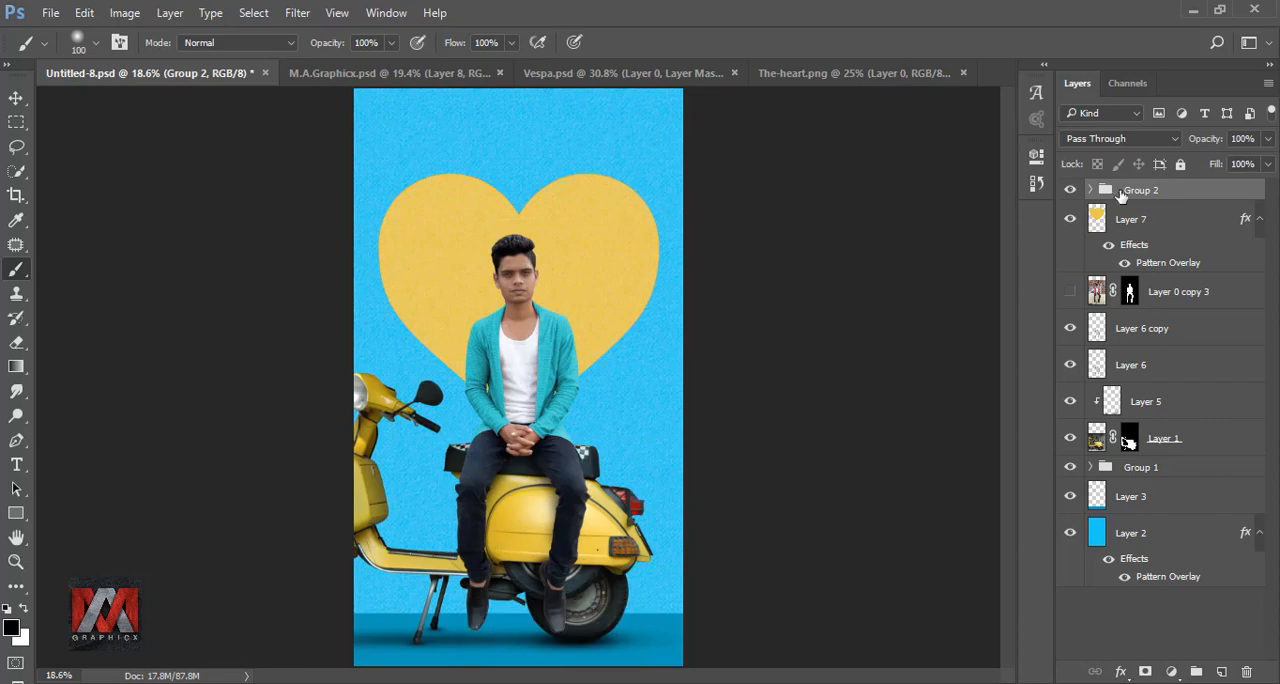
Step: Duplicate the man's group, merge the copy into a single layer with the original group hidden, and duplicate the merged layer
{"action": "key", "text": "ctrl+j"}
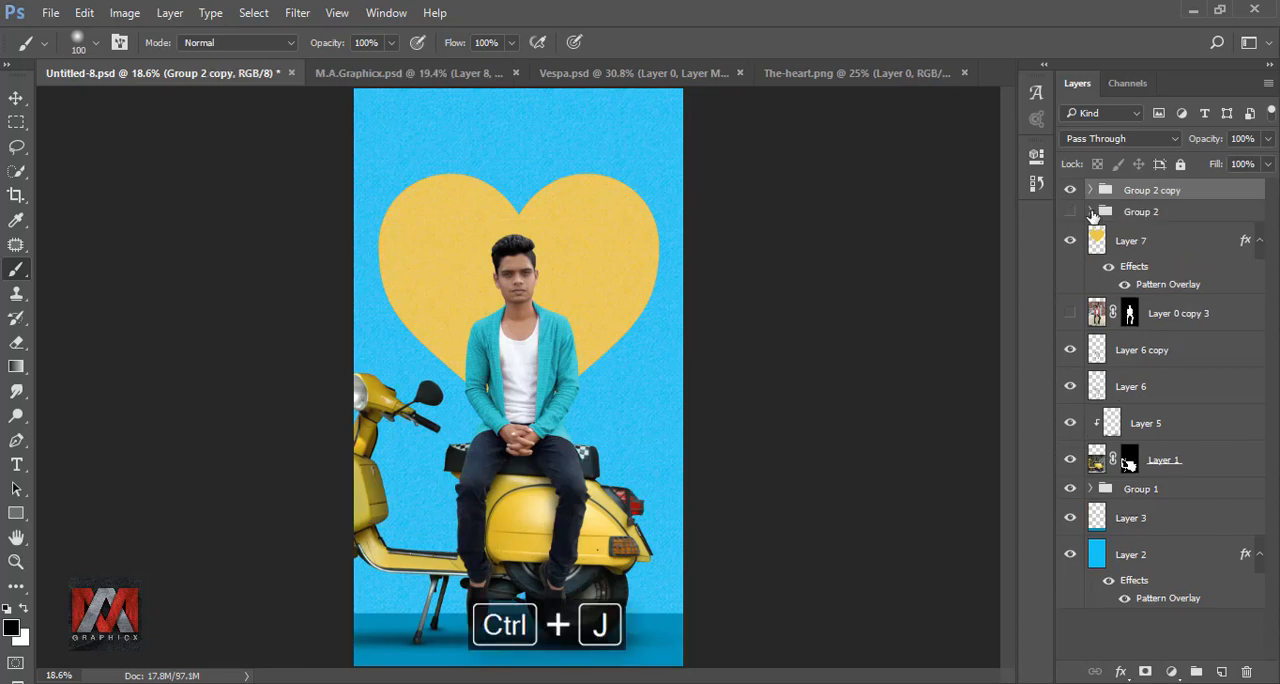
{"action": "right_click", "coordinate": [1158, 196]}
{"action": "left_click", "coordinate": [1020, 275]}
{"action": "right_click", "coordinate": [1137, 212]}
{"action": "left_click", "coordinate": [920, 417]}
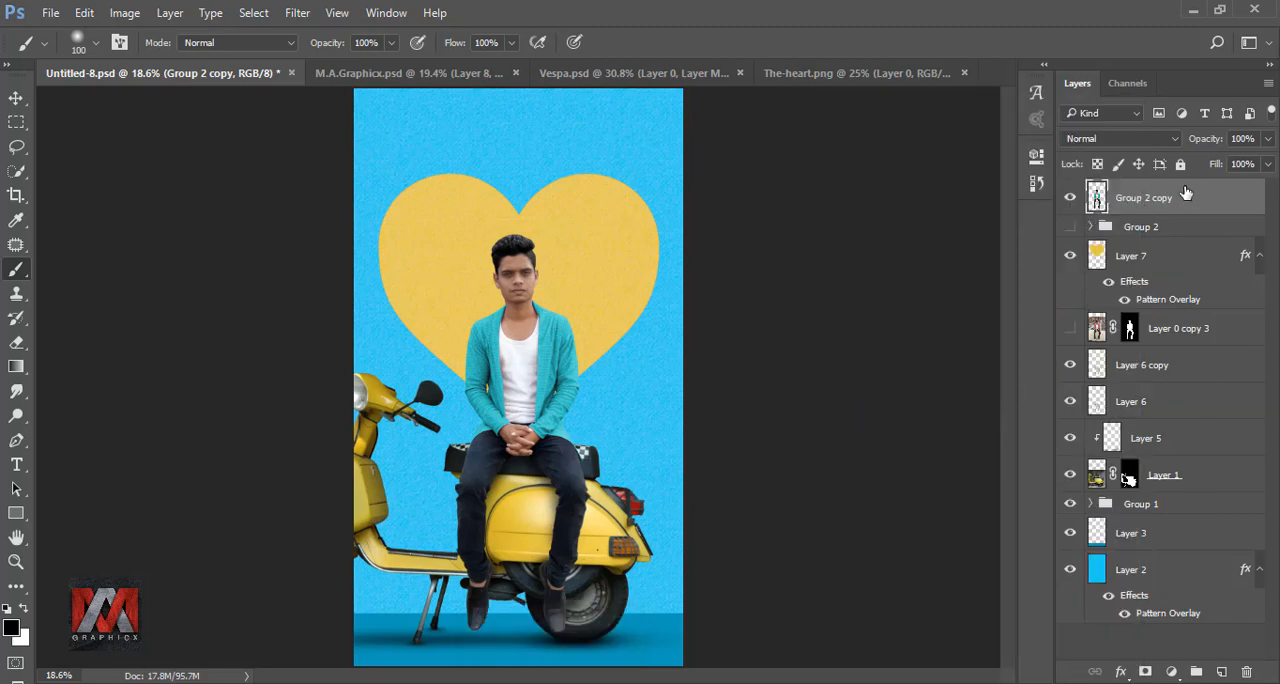
{"action": "key", "text": "ctrl+j"}
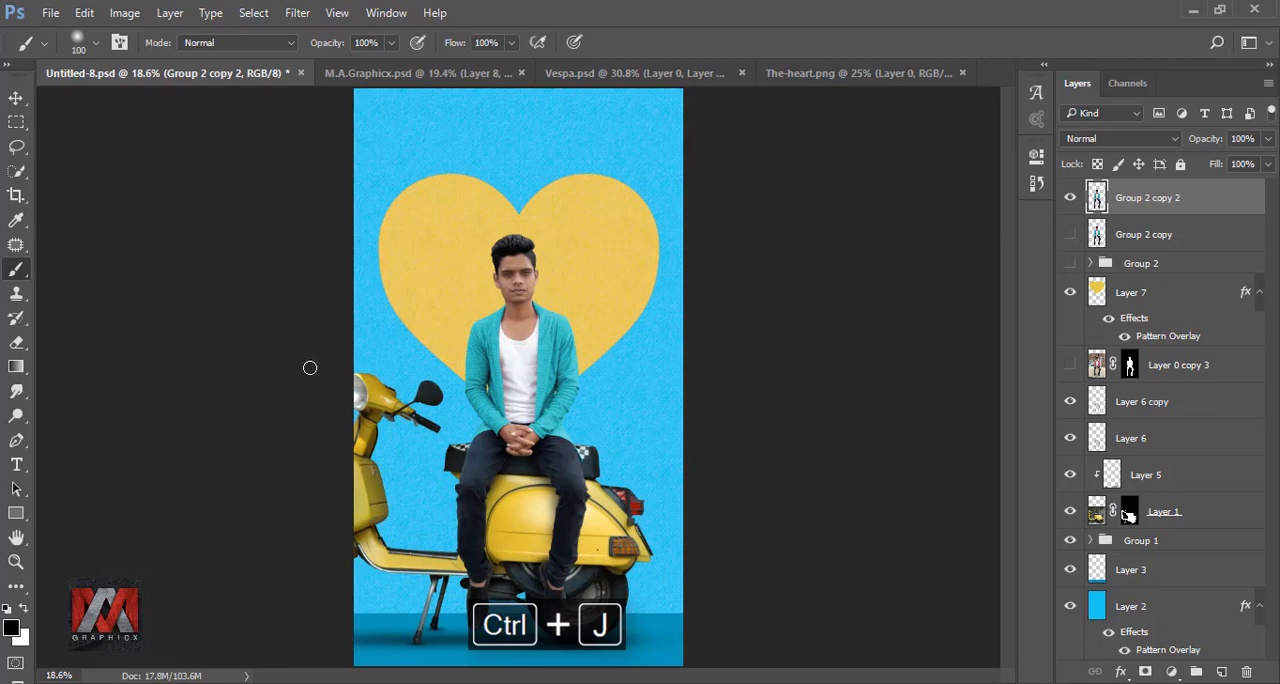
Step: Load the man's outline as a selection and smooth his facial skin with the Smudge tool at 19% strength and a 30 px brush
{"action": "left_click", "coordinate": [17, 392]}
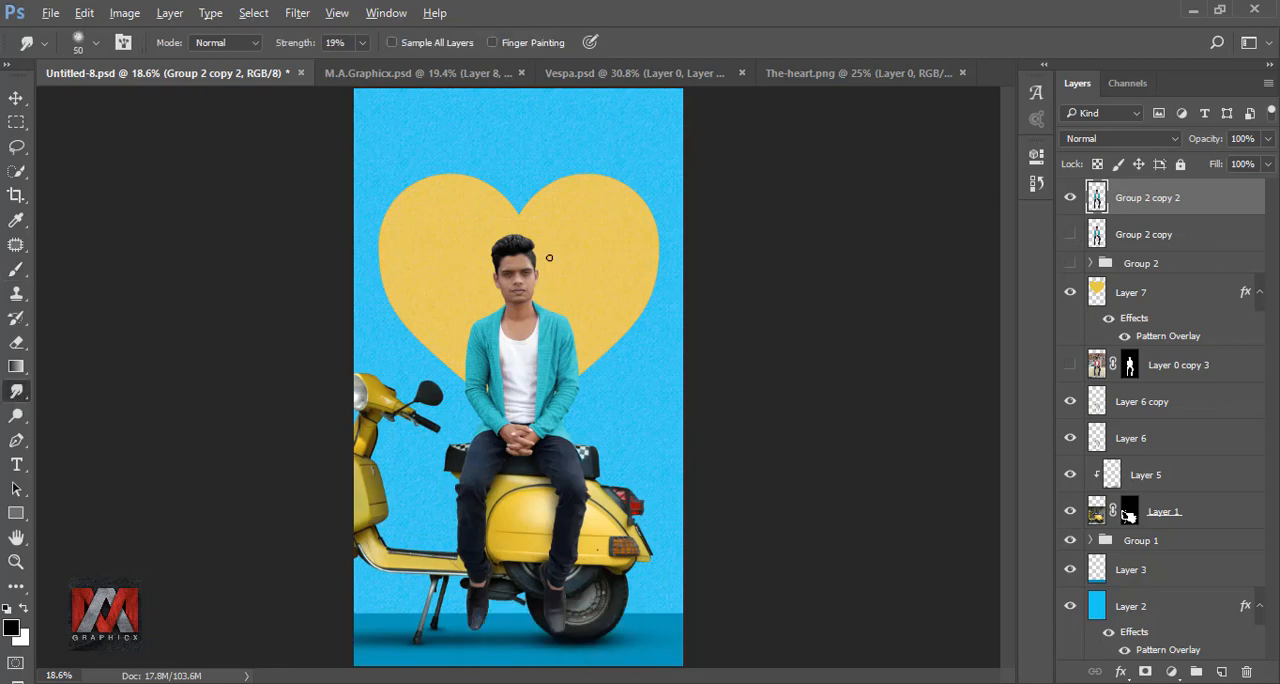
{"action": "scroll", "coordinate": [549, 258], "scroll_direction": "up", "scroll_amount": 8}
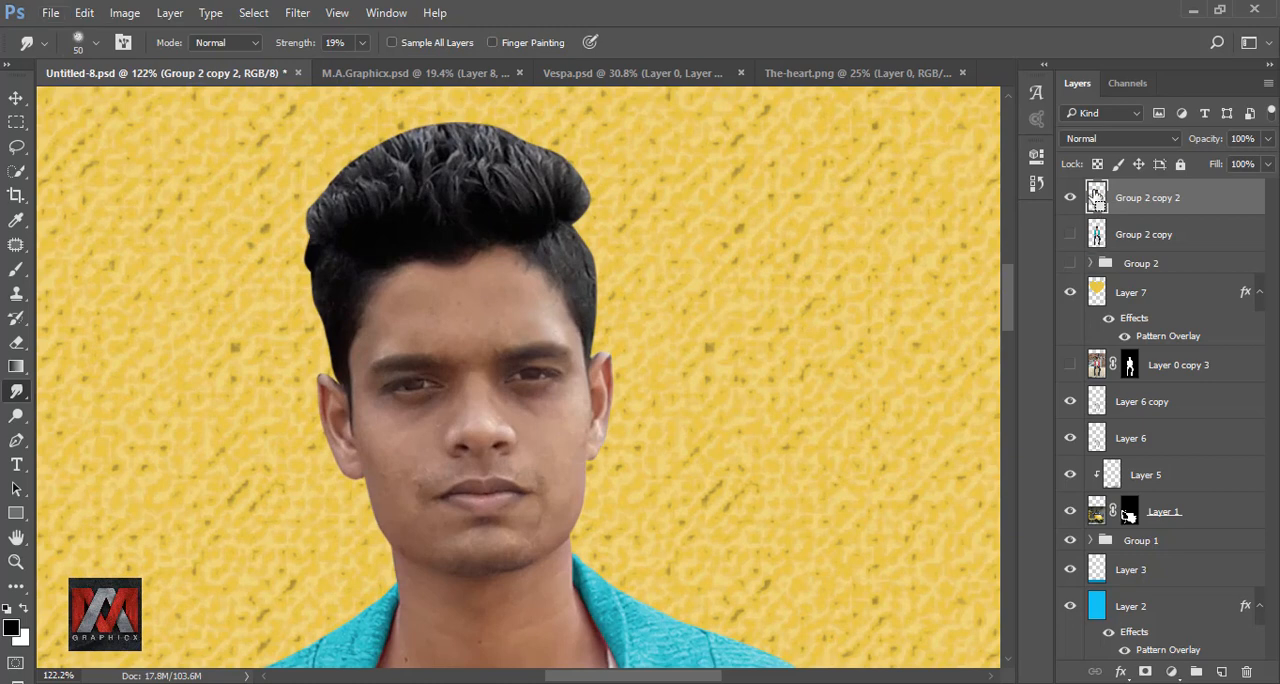
{"action": "left_click", "coordinate": [1097, 197], "text": "ctrl"}
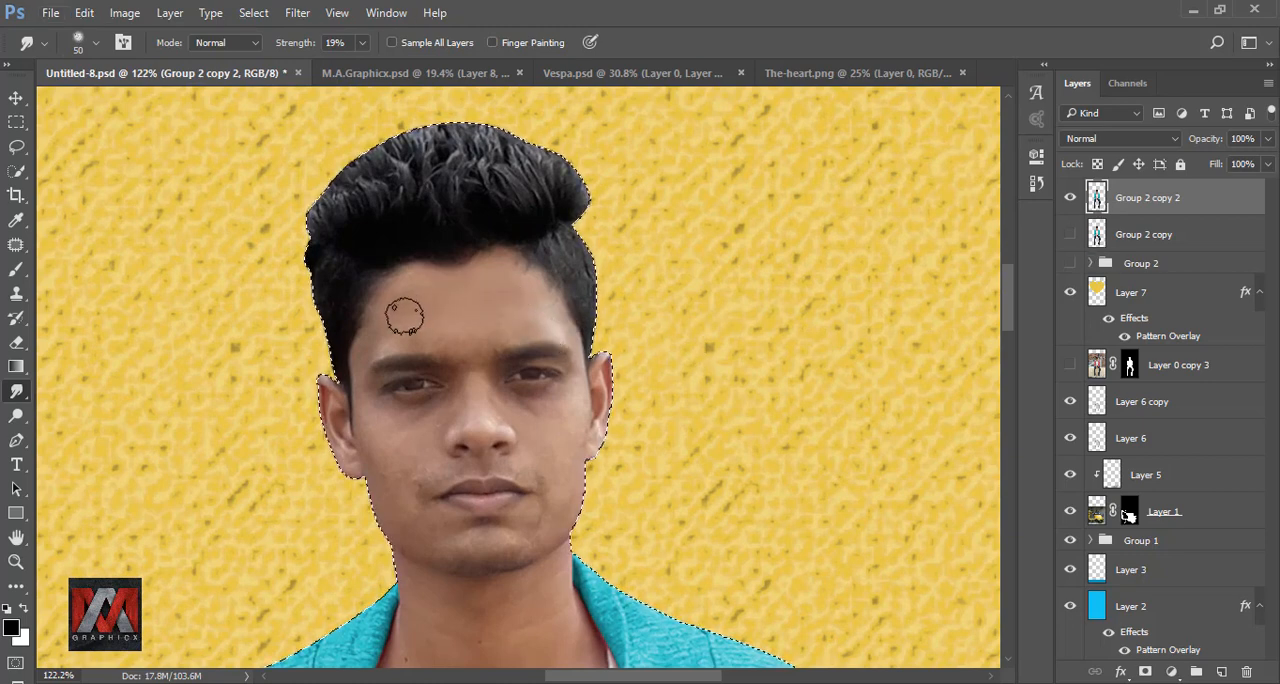
{"action": "scroll", "coordinate": [528, 309], "scroll_direction": "up", "scroll_amount": 3}
{"action": "key", "text": "bracketleft"}
{"action": "key", "text": "bracketleft"}
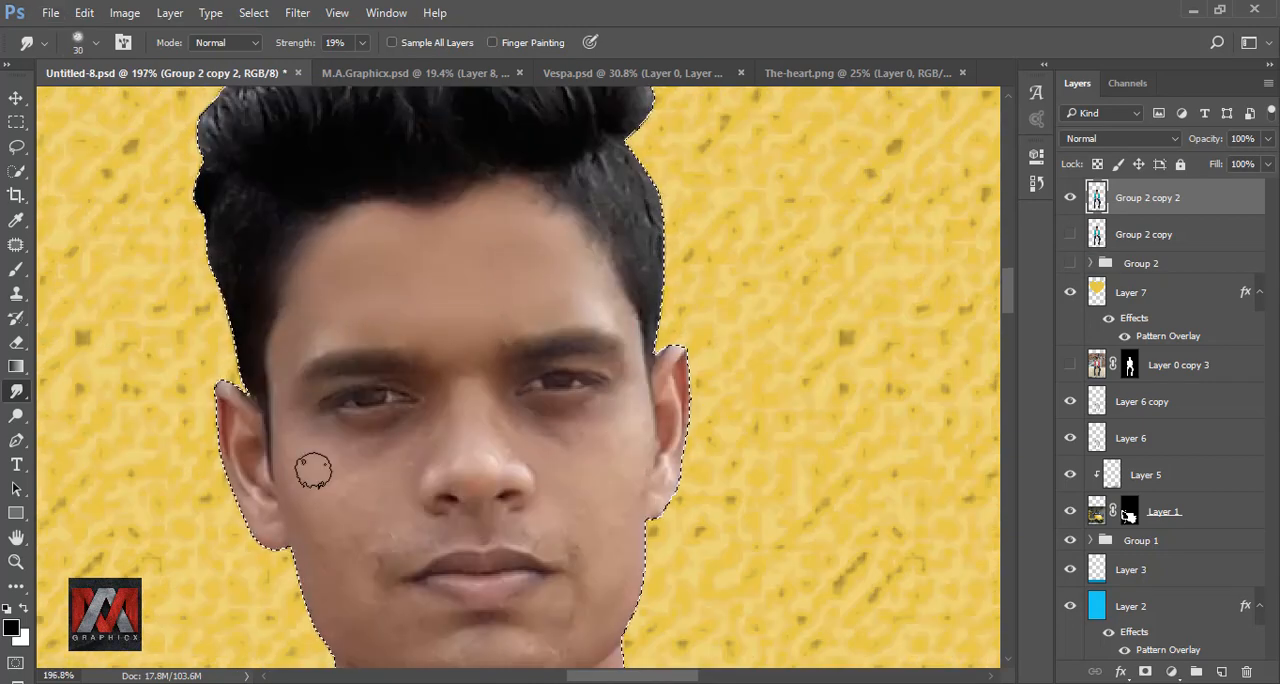
{"action": "left_click_drag", "start_coordinate": [372, 468], "coordinate": [378, 326]}
{"action": "left_click_drag", "start_coordinate": [488, 278], "coordinate": [440, 312]}
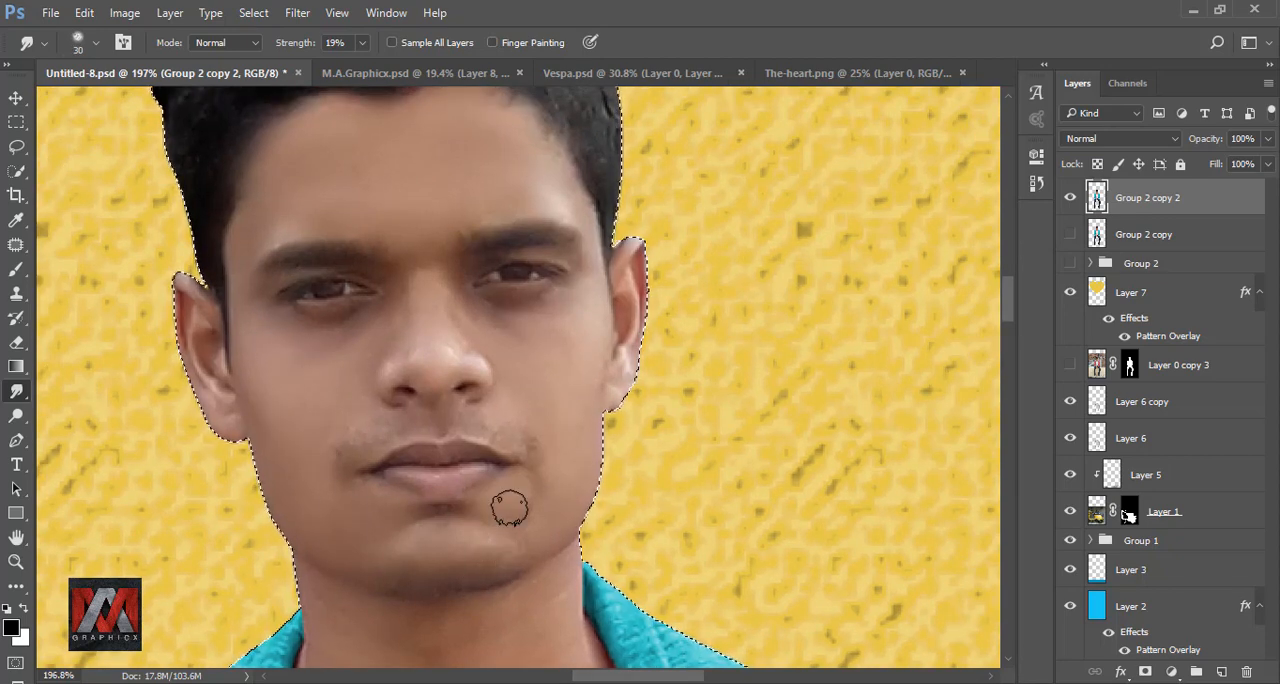
{"action": "key", "text": "bracketleft"}
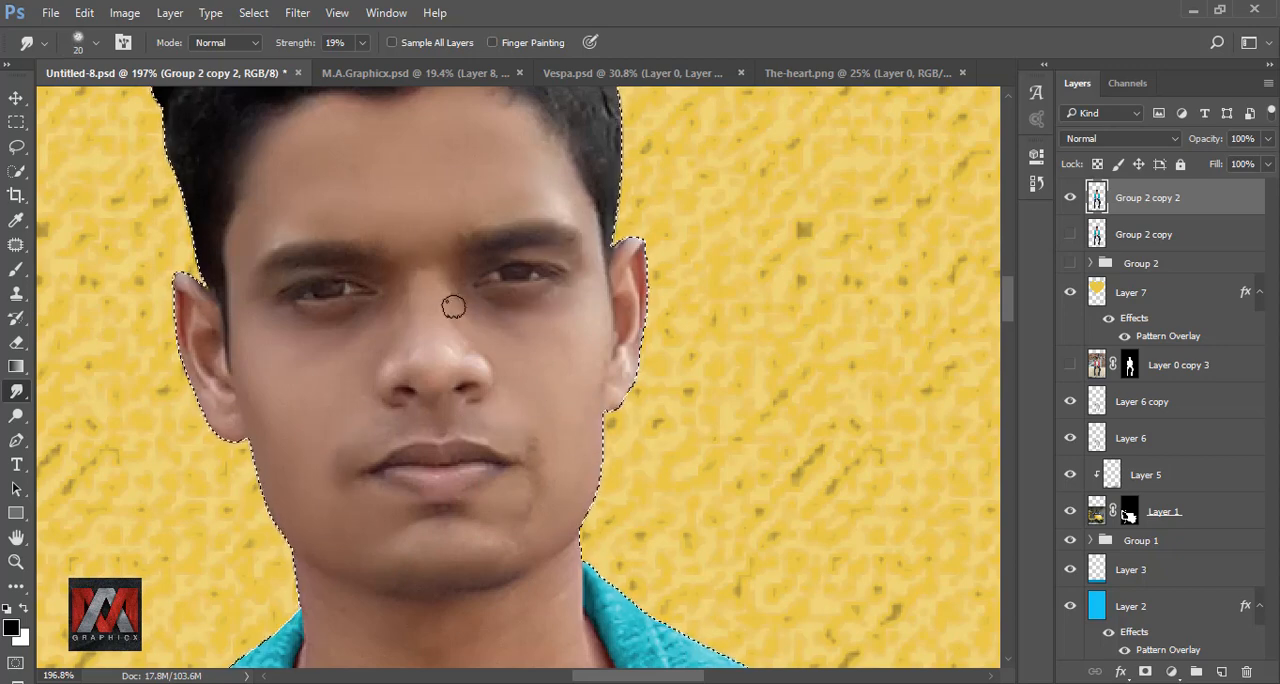
Step: Smudge the man's lips with a 20 px brush, and smooth his neck and chest skin with a 40 px brush
{"action": "scroll", "coordinate": [500, 375], "scroll_direction": "down", "scroll_amount": 3}
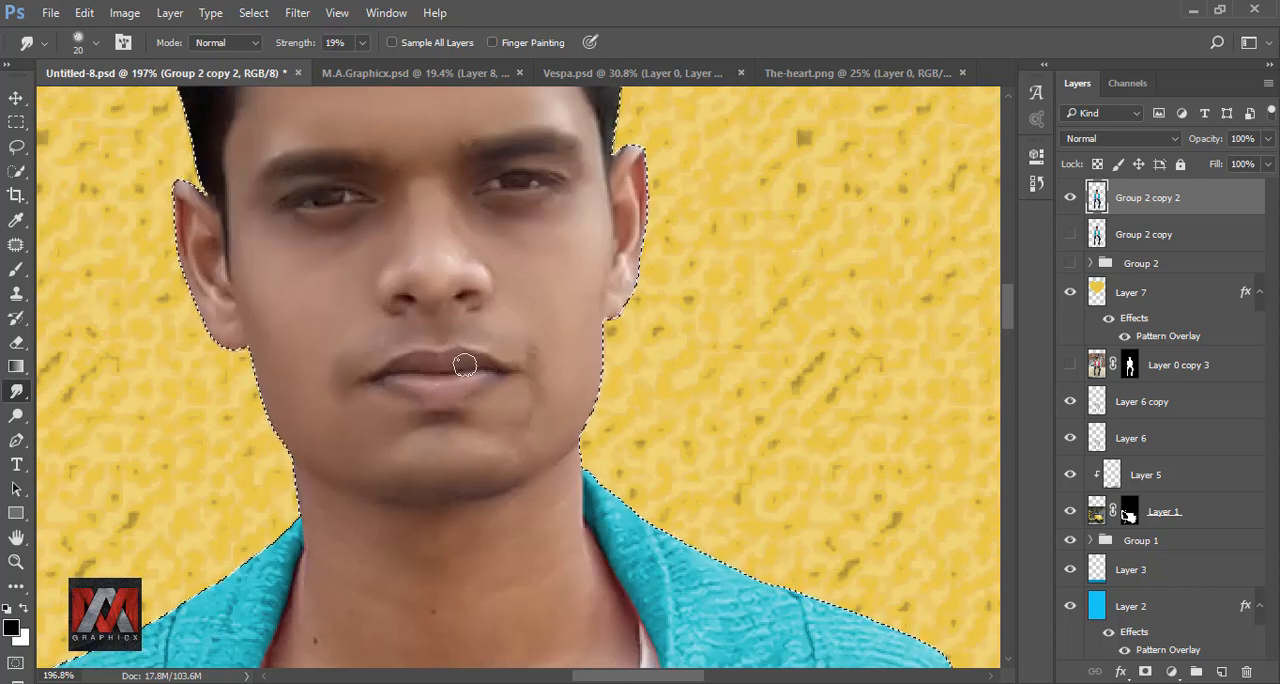
{"action": "scroll", "coordinate": [470, 412], "scroll_direction": "down", "scroll_amount": 3}
{"action": "key", "text": "bracketright"}
{"action": "key", "text": "bracketright"}
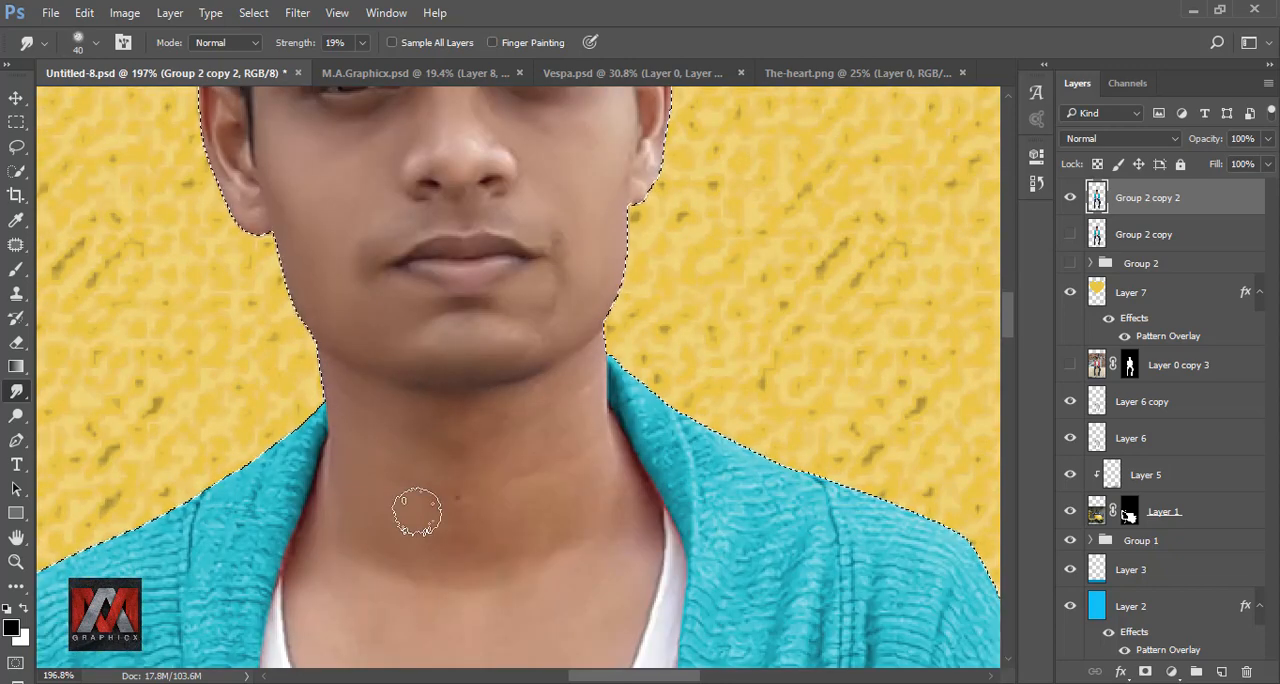
{"action": "scroll", "coordinate": [374, 434], "scroll_direction": "down", "scroll_amount": 4}
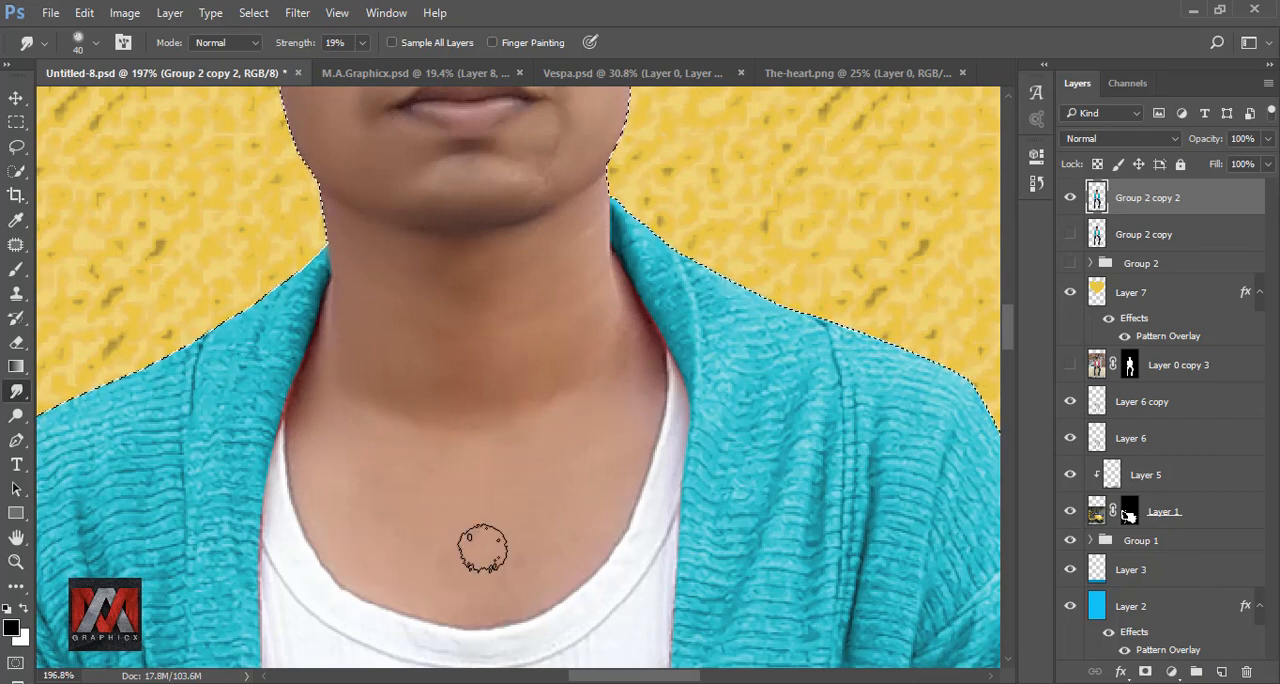
{"action": "left_click_drag", "start_coordinate": [640, 371], "coordinate": [528, 508]}
{"action": "left_click_drag", "start_coordinate": [514, 100], "coordinate": [488, 274]}
Step: Smooth the edge of the man's ear with a 9 px Smudge brush, and touch up the mouth area at 20 px
{"action": "scroll", "coordinate": [488, 274], "scroll_direction": "up", "scroll_amount": 3}
{"action": "key", "text": "bracketleft"}
{"action": "key", "text": "bracketleft"}
{"action": "key", "text": "bracketleft"}
{"action": "key", "text": "bracketleft"}
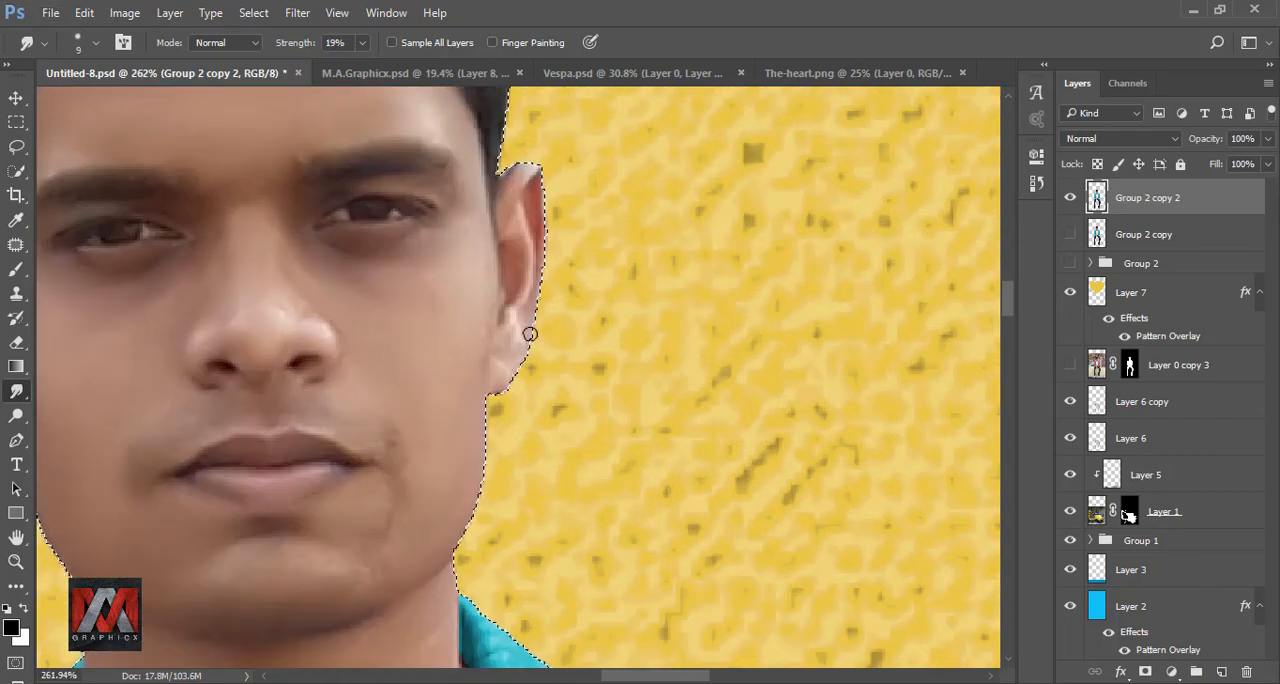
{"action": "scroll", "coordinate": [500, 300], "scroll_direction": "down", "scroll_amount": 6}
{"action": "key", "text": "bracketright"}
{"action": "key", "text": "bracketright"}
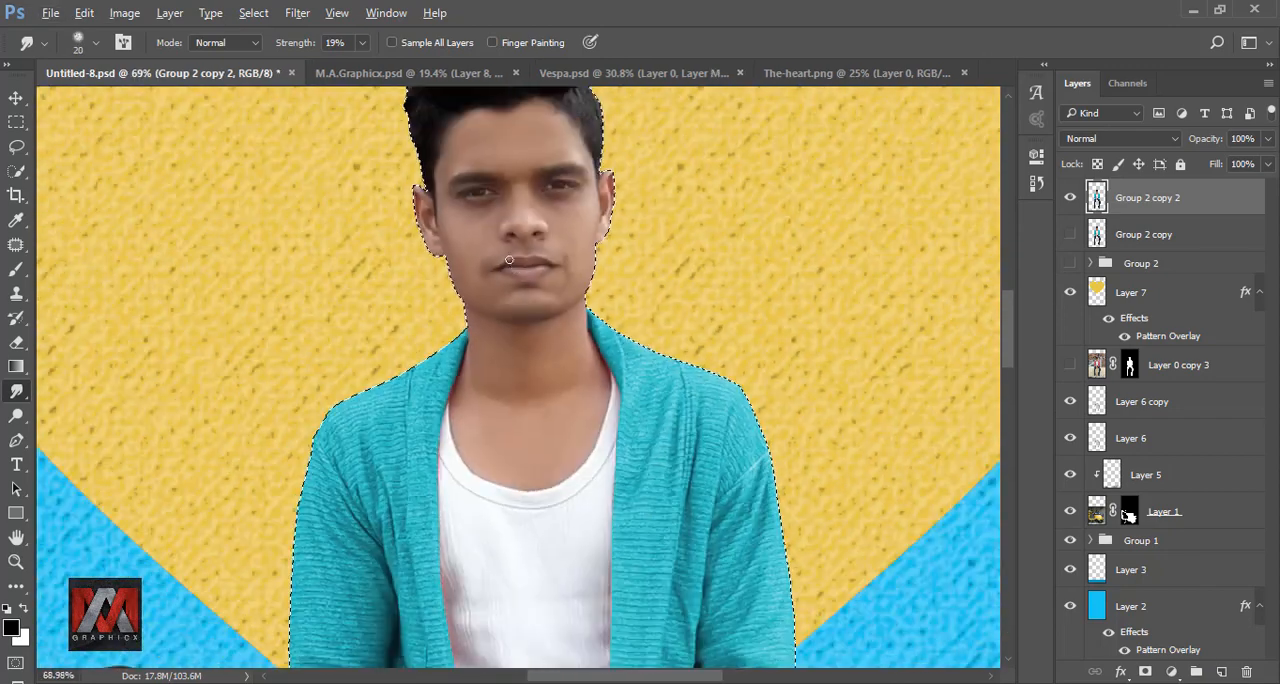
Step: Compare the smoothed skin layer with the unsmoothed copy beneath it, and remove the selection
{"action": "scroll", "coordinate": [509, 260], "scroll_direction": "down", "scroll_amount": 3}
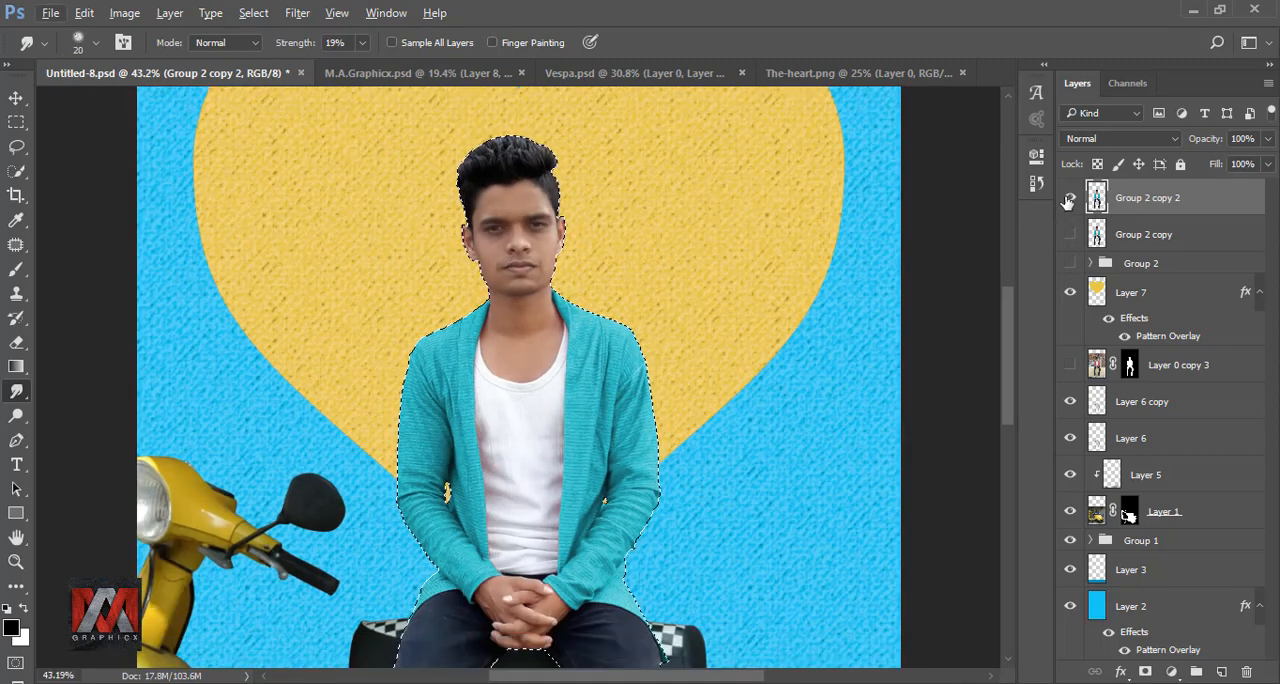
{"action": "left_click", "coordinate": [1070, 197]}
{"action": "left_click", "coordinate": [1070, 234]}
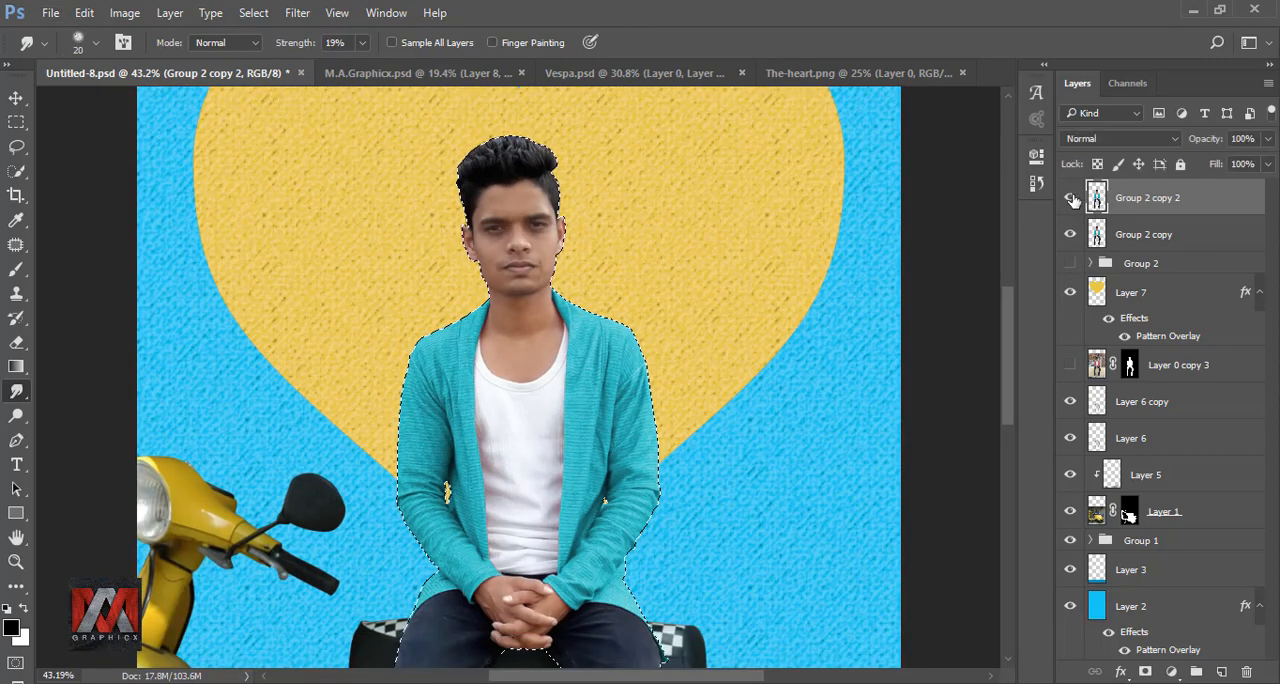
{"action": "key", "text": "ctrl+d"}
{"action": "key", "text": "ctrl+0"}
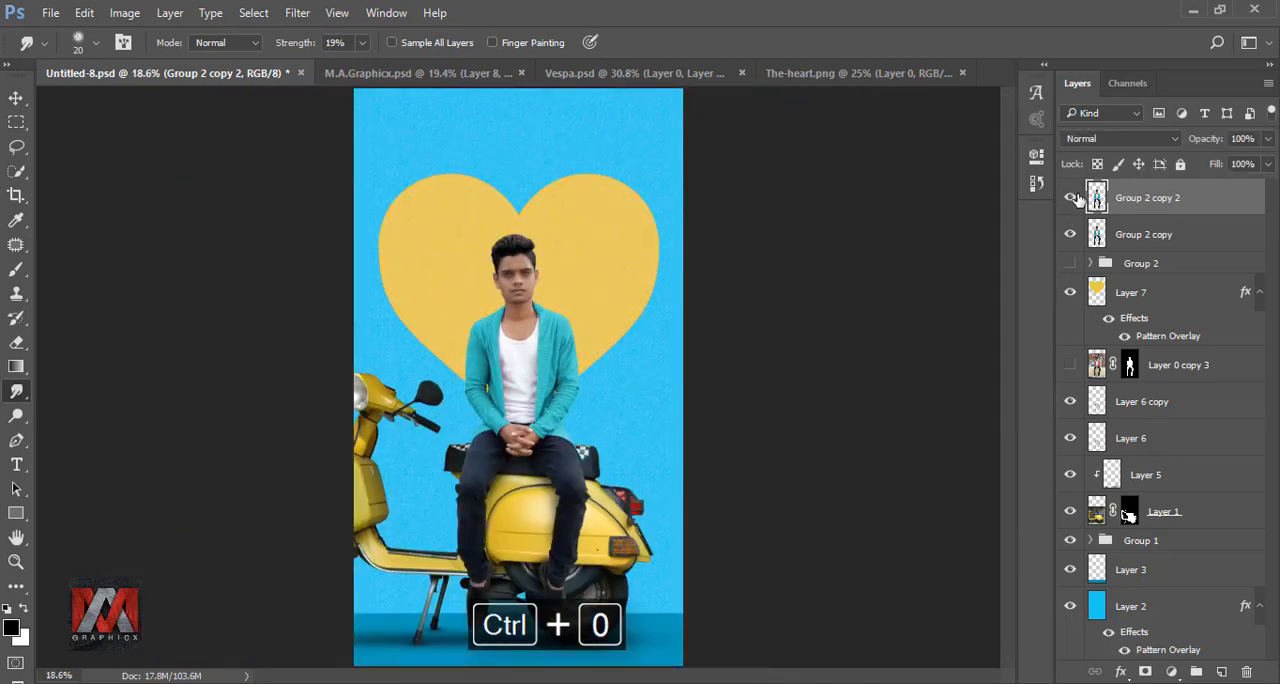
Step: Duplicate the smoothed man layer with the earlier copies hidden, and choose the 34 px scattered-dots brush tip for the Smudge tool
{"action": "key", "text": "ctrl+j"}
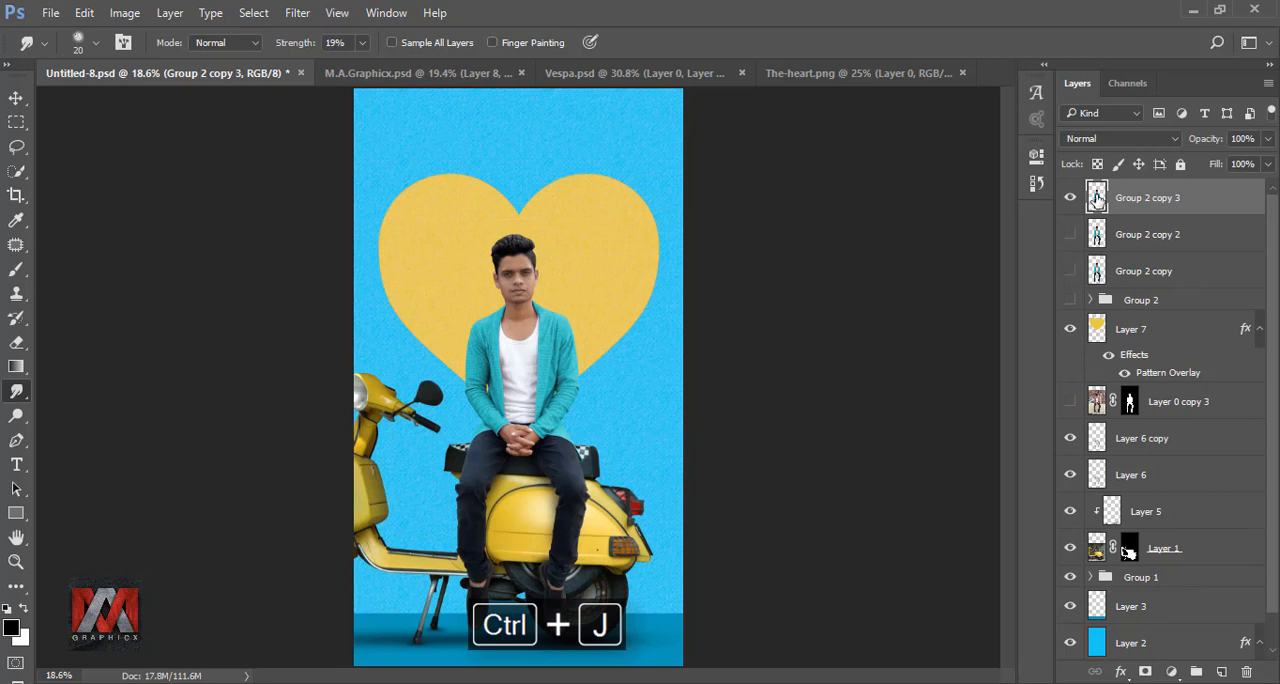
{"action": "left_click", "coordinate": [78, 44]}
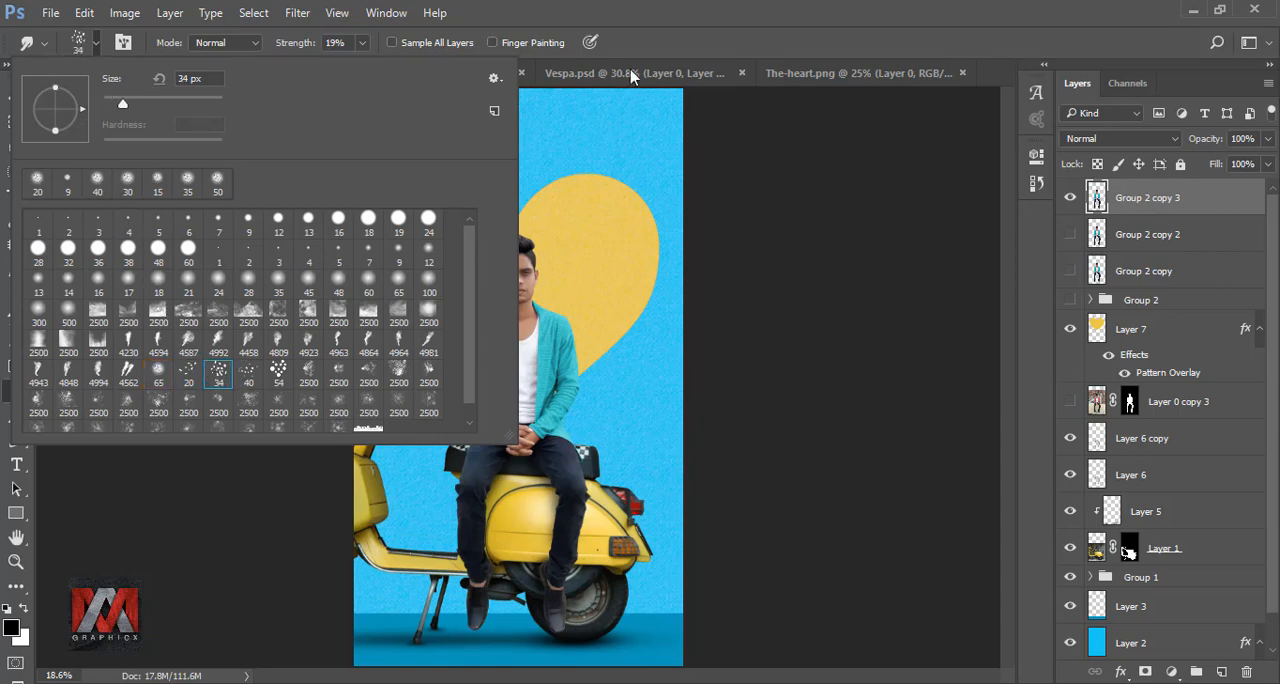
{"action": "left_click", "coordinate": [656, 47]}
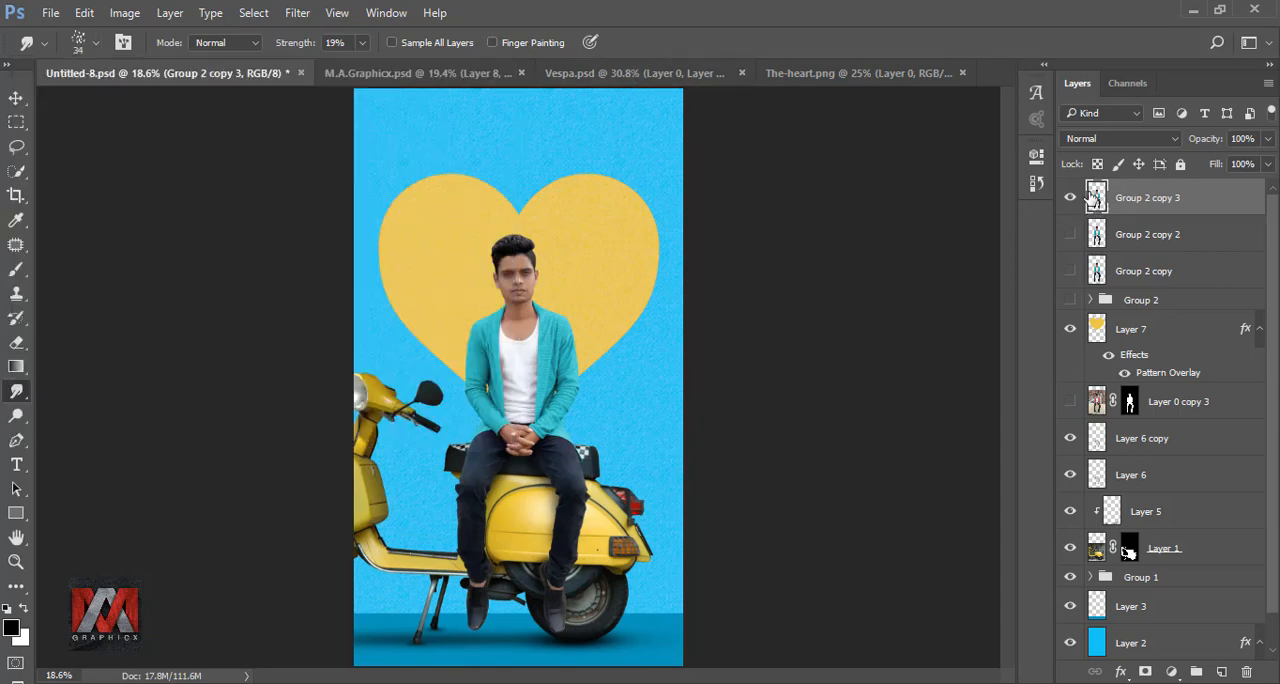
Step: Raise the Smudge strength to 48% and pull the hair outward into spiky strands across the crown
{"action": "scroll", "coordinate": [523, 233], "scroll_direction": "up", "scroll_amount": 5}
{"action": "scroll", "coordinate": [558, 256], "scroll_direction": "up", "scroll_amount": 3}
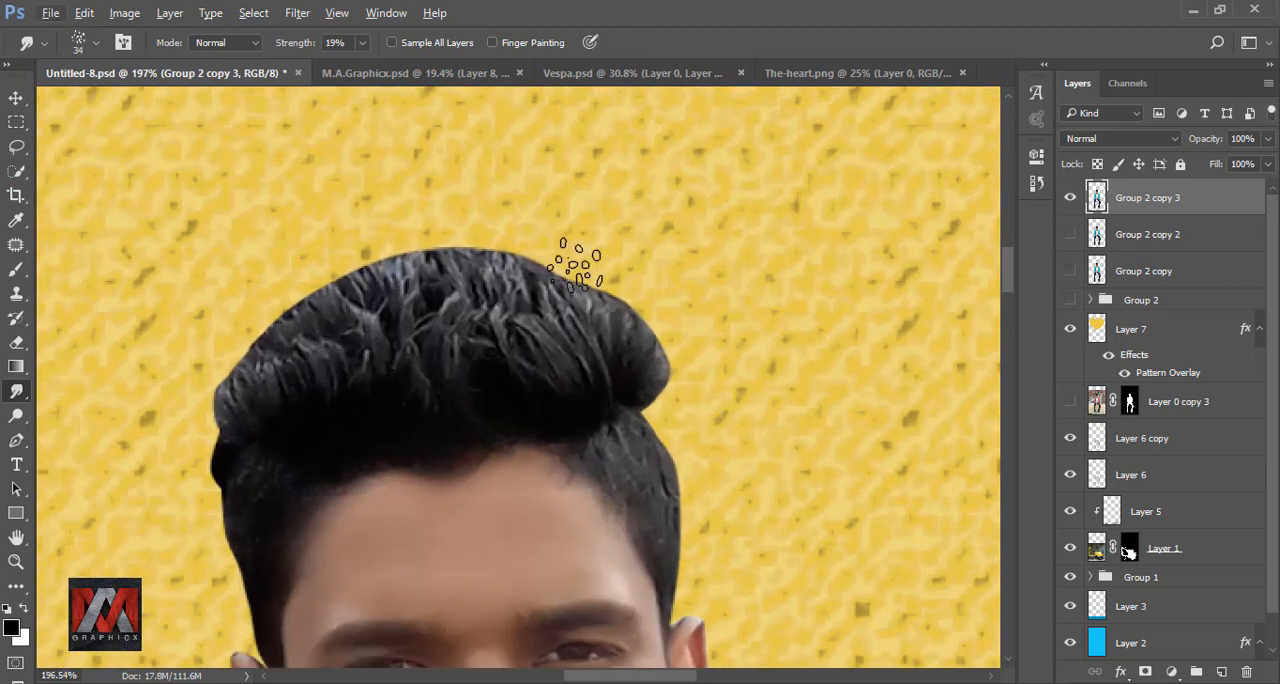
{"action": "left_click", "coordinate": [362, 42]}
{"action": "mouse_move", "coordinate": [640, 360]}
{"action": "left_mouse_down"}
{"action": "mouse_move", "coordinate": [643, 268]}
{"action": "mouse_move", "coordinate": [629, 348]}
{"action": "mouse_move", "coordinate": [586, 268]}
{"action": "mouse_move", "coordinate": [590, 225]}
{"action": "left_mouse_up"}
{"action": "left_click_drag", "start_coordinate": [606, 340], "coordinate": [570, 222]}
{"action": "left_click_drag", "start_coordinate": [580, 330], "coordinate": [535, 220]}
{"action": "mouse_move", "coordinate": [255, 462]}
{"action": "left_mouse_down"}
{"action": "mouse_move", "coordinate": [486, 337]}
{"action": "mouse_move", "coordinate": [500, 186]}
{"action": "mouse_move", "coordinate": [395, 355]}
{"action": "mouse_move", "coordinate": [380, 225]}
{"action": "left_mouse_up"}
{"action": "left_click_drag", "start_coordinate": [630, 430], "coordinate": [609, 251]}
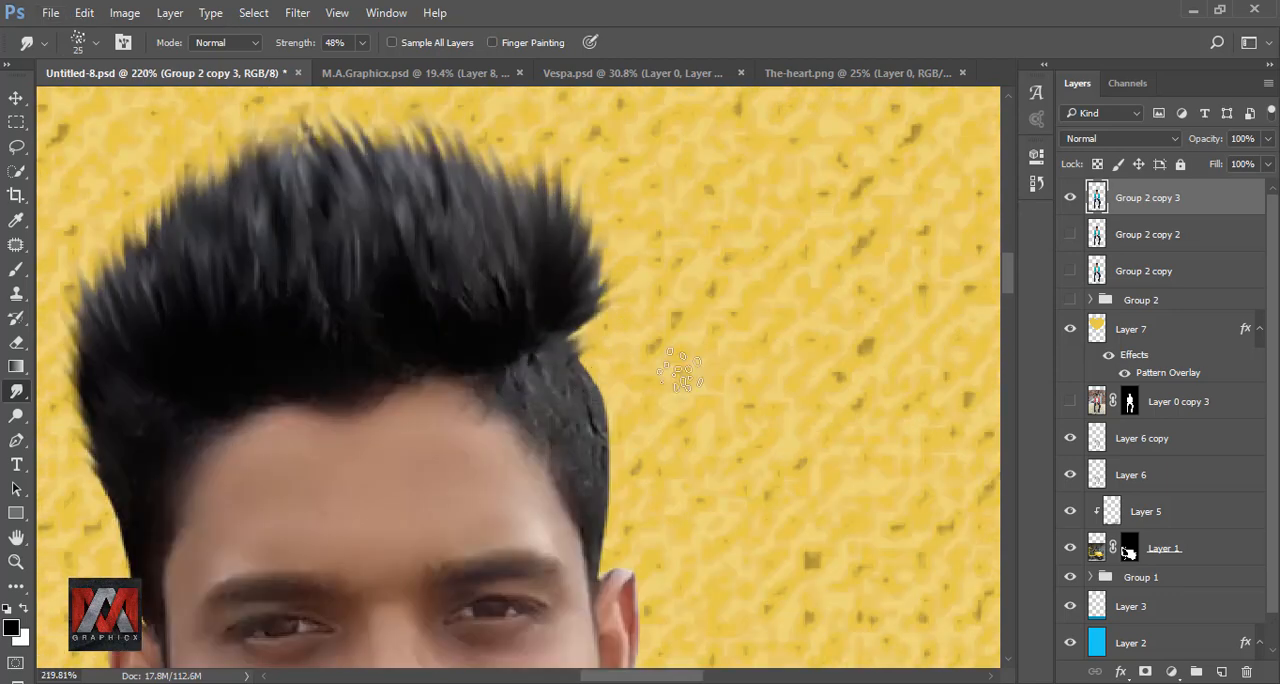
{"action": "mouse_move", "coordinate": [560, 320]}
{"action": "left_mouse_down"}
{"action": "mouse_move", "coordinate": [647, 370]}
{"action": "mouse_move", "coordinate": [586, 471]}
{"action": "mouse_move", "coordinate": [694, 337]}
{"action": "left_mouse_up"}
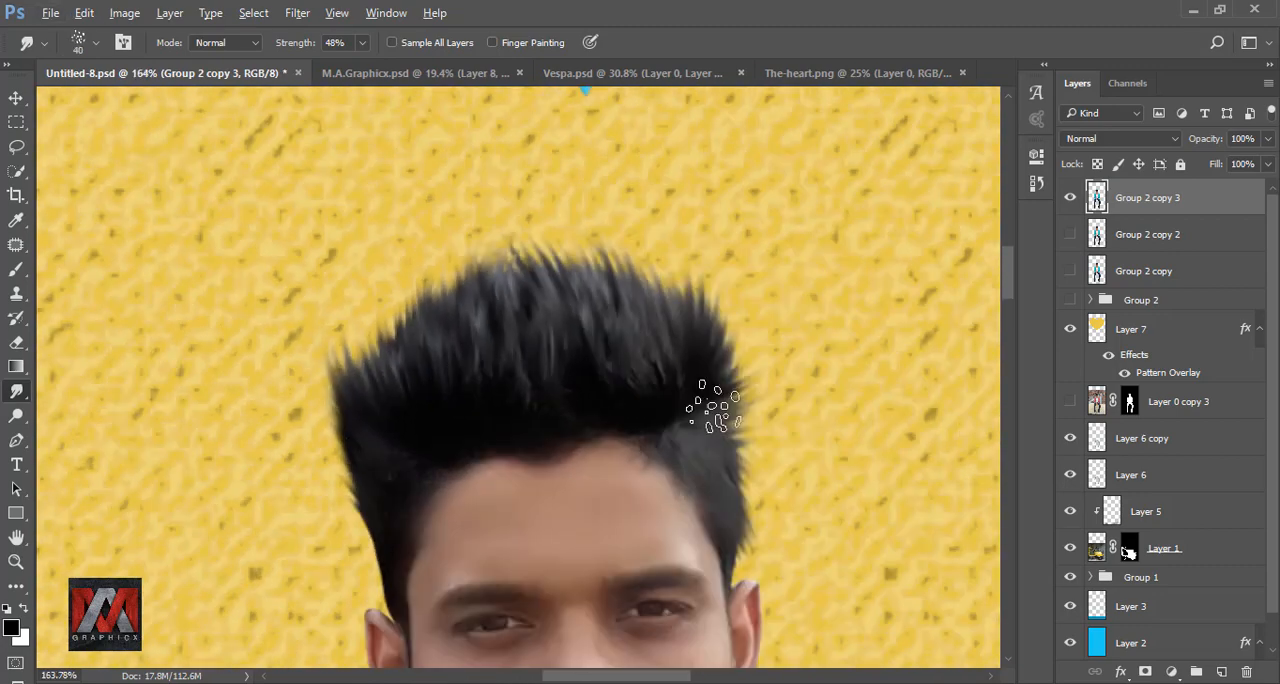
Step: Smudge short strands along both sides of the man's hair with brush sizes of 20 and 15 px
{"action": "scroll", "coordinate": [674, 409], "scroll_direction": "down", "scroll_amount": 3}
{"action": "scroll", "coordinate": [670, 418], "scroll_direction": "up", "scroll_amount": 4}
{"action": "key", "text": "["}
{"action": "key", "text": "["}
{"action": "key", "text": "["}
{"action": "key", "text": "["}
{"action": "key", "text": "["}
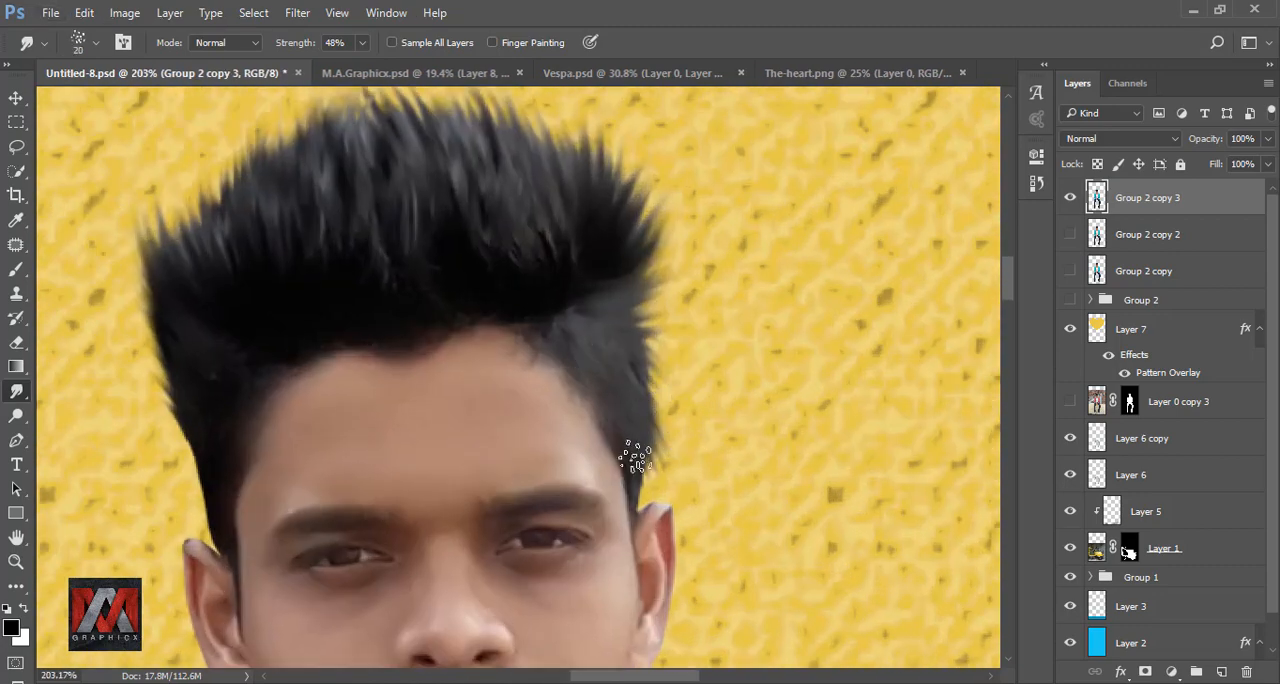
{"action": "left_click_drag", "start_coordinate": [634, 451], "coordinate": [650, 478]}
{"action": "mouse_move", "coordinate": [203, 440]}
{"action": "left_mouse_down"}
{"action": "mouse_move", "coordinate": [181, 465]}
{"action": "mouse_move", "coordinate": [188, 481]}
{"action": "mouse_move", "coordinate": [167, 345]}
{"action": "mouse_move", "coordinate": [193, 436]}
{"action": "mouse_move", "coordinate": [223, 374]}
{"action": "left_mouse_up"}
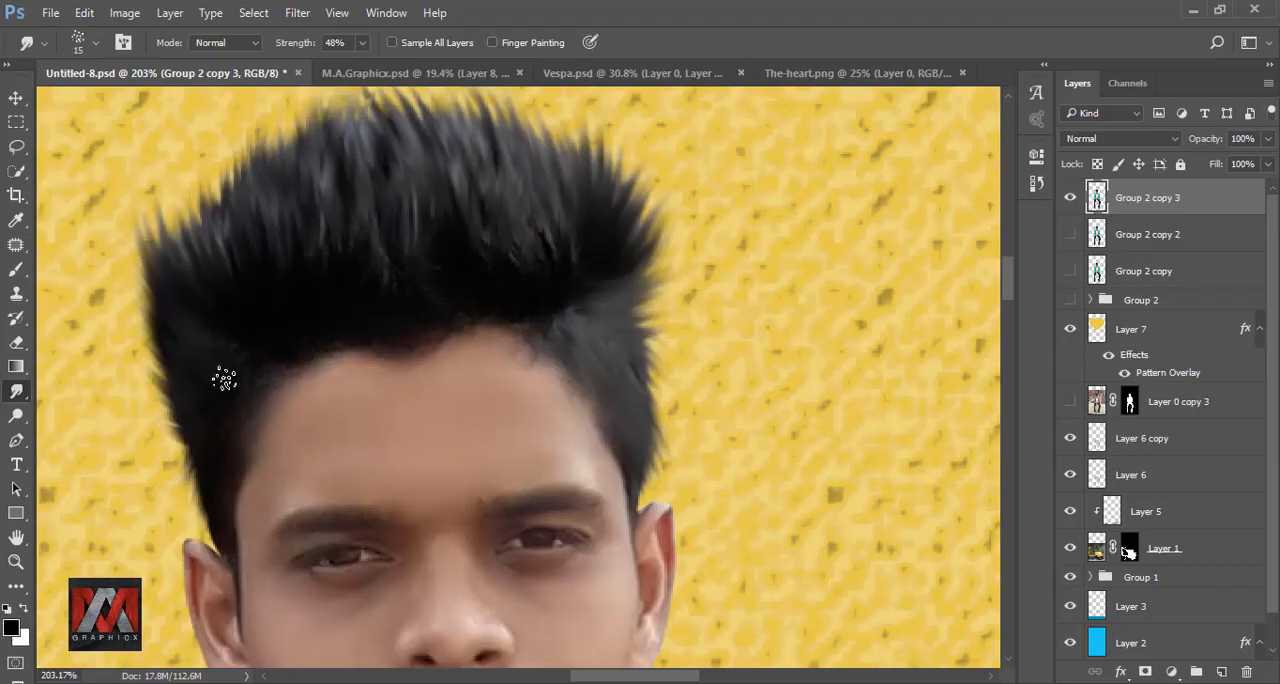
Step: Compare the image with the smudged-hair layer hidden and shown, and view the whole composition
{"action": "scroll", "coordinate": [531, 323], "scroll_direction": "down", "scroll_amount": 5}
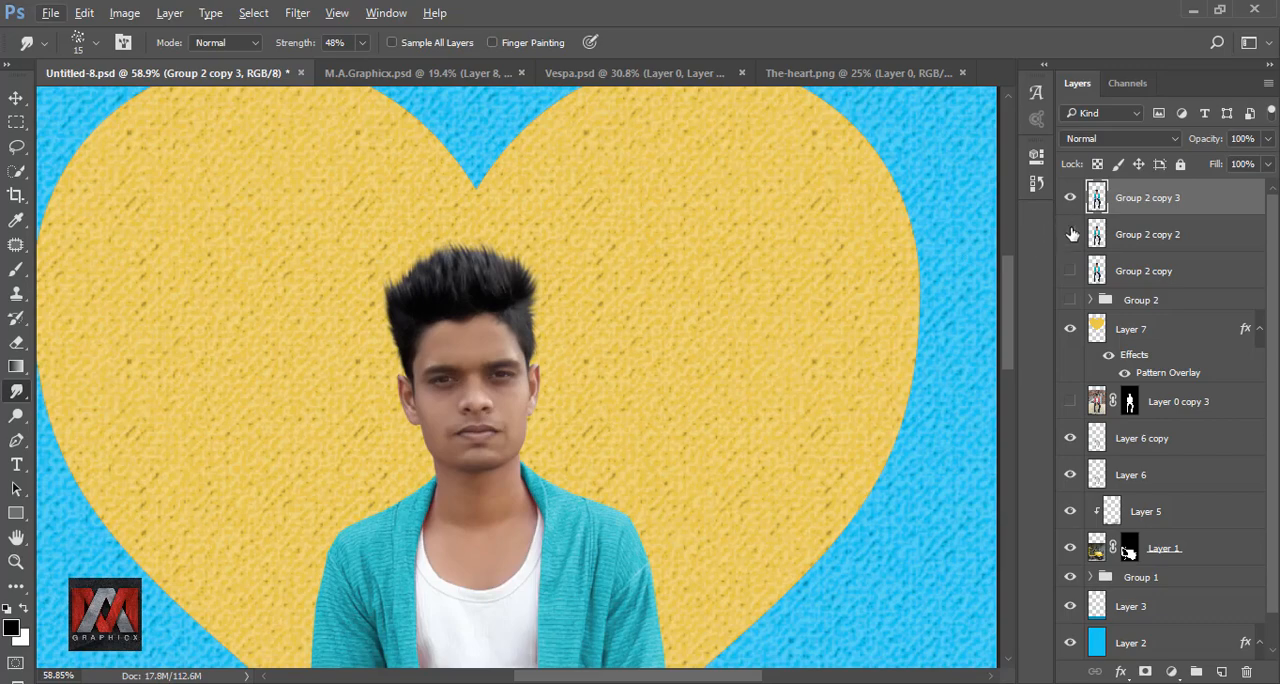
{"action": "left_click", "coordinate": [1070, 200]}
{"action": "left_click", "coordinate": [1070, 200]}
{"action": "key", "text": "ctrl+minus"}
{"action": "key", "text": "ctrl+0"}
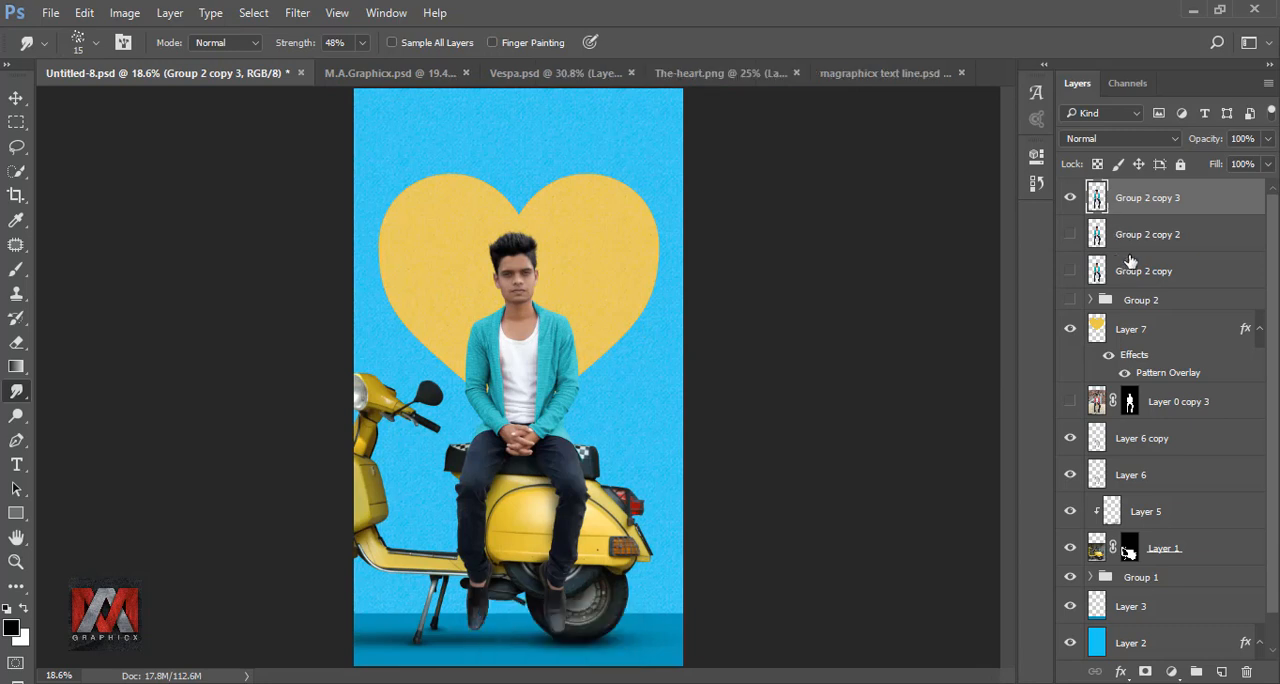
Step: Add a Selective Color adjustment clipped to the man's layer, with Cyan at -100% and Black at -56% in the Reds
{"action": "left_click", "coordinate": [1169, 672]}
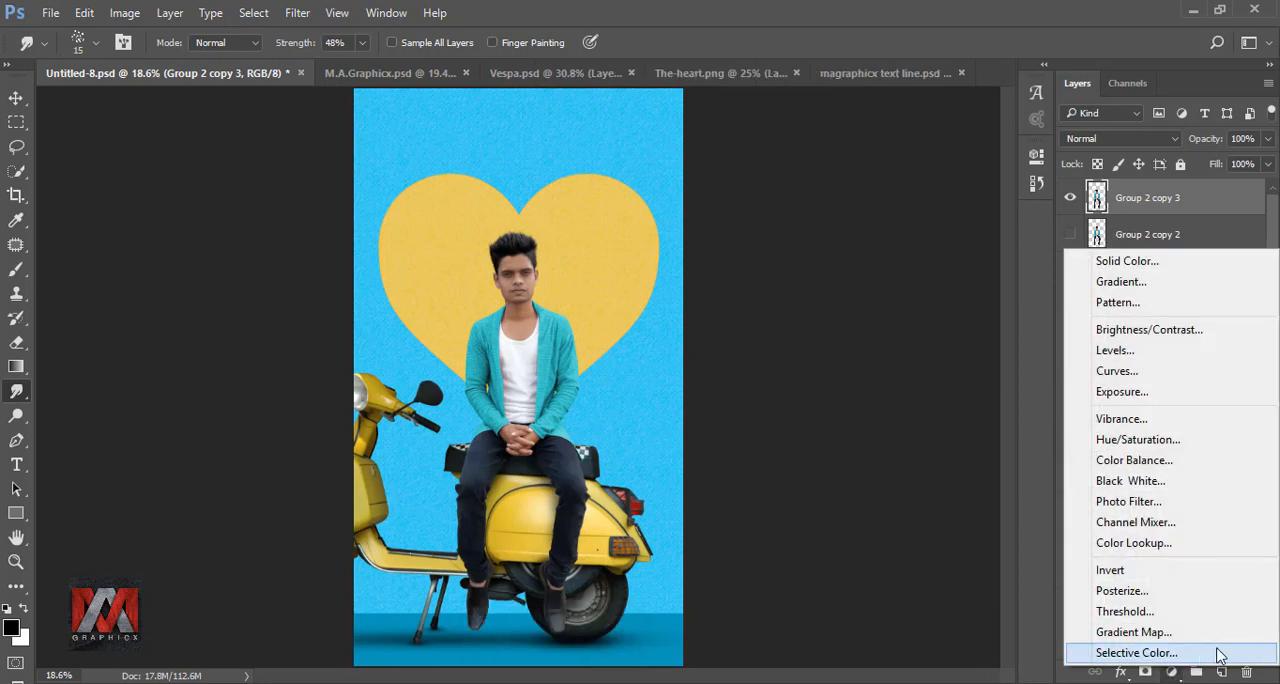
{"action": "left_click", "coordinate": [1137, 652]}
{"action": "left_click", "coordinate": [868, 237]}
{"action": "left_click", "coordinate": [870, 249]}
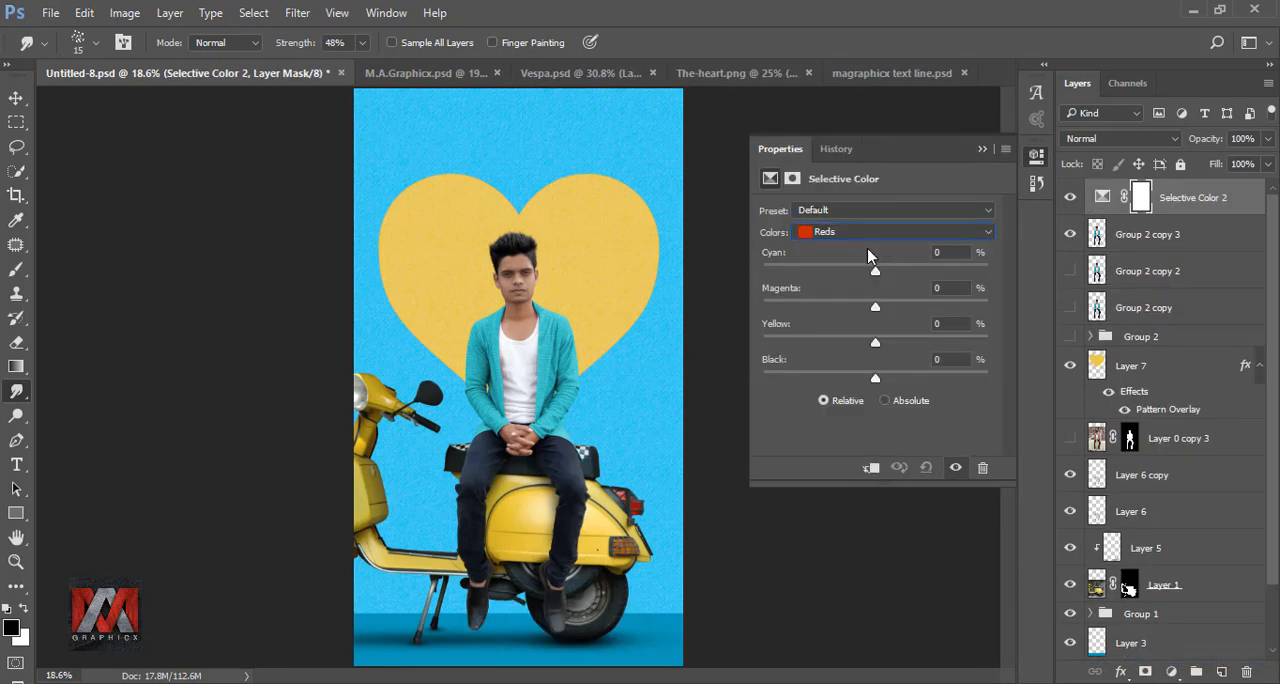
{"action": "left_click", "coordinate": [870, 468]}
{"action": "left_click_drag", "start_coordinate": [875, 378], "coordinate": [862, 384]}
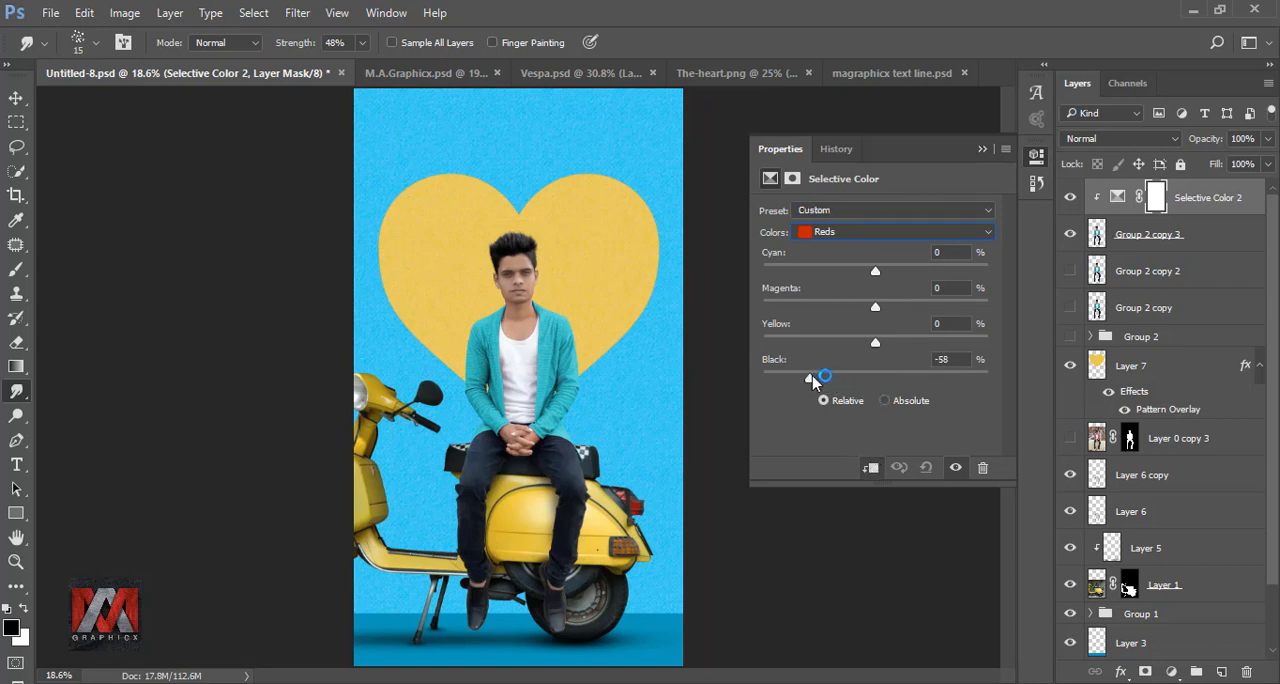
{"action": "left_click_drag", "start_coordinate": [875, 271], "coordinate": [735, 275]}
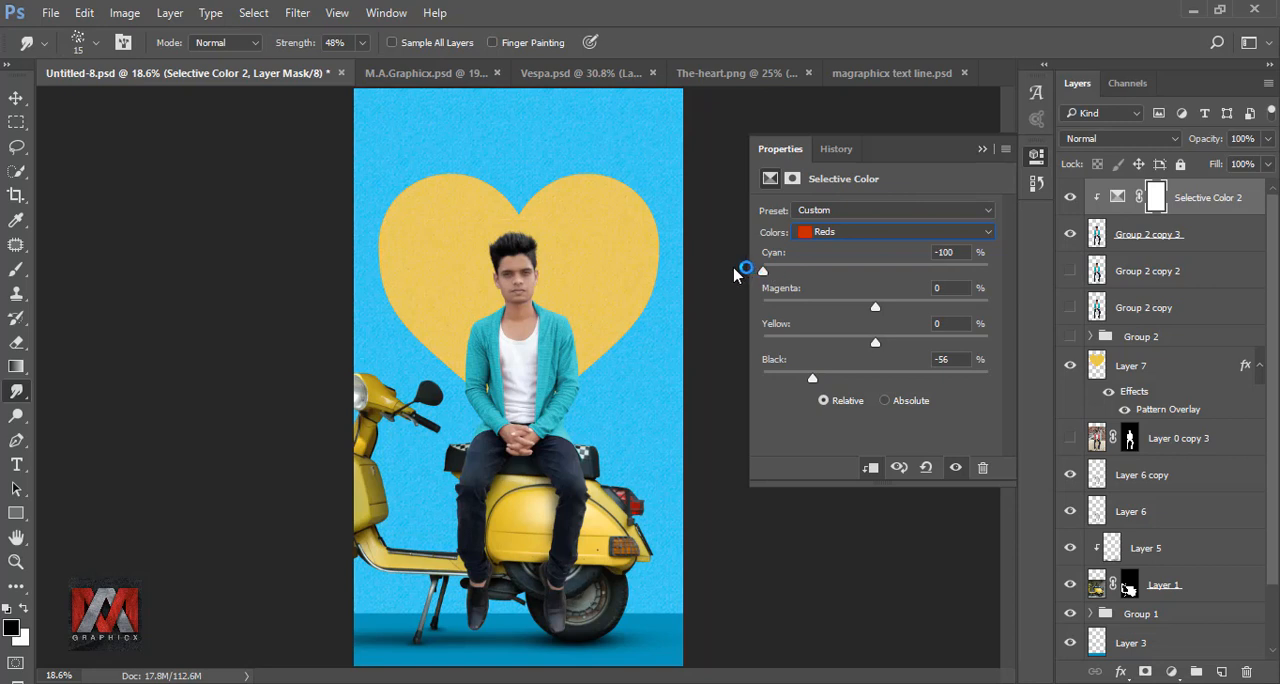
Step: Lower Black strongly in the Yellows of the clipped Selective Color adjustment, and compare the image with and without it
{"action": "left_click", "coordinate": [843, 232]}
{"action": "left_click", "coordinate": [848, 254]}
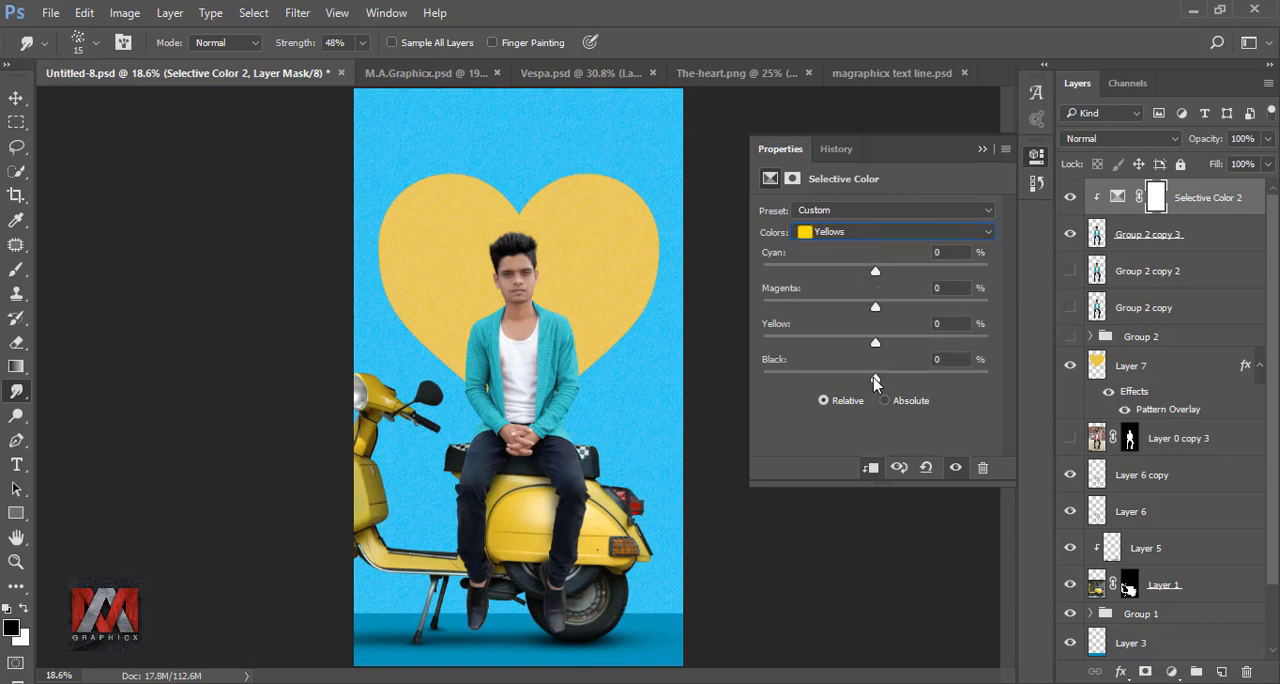
{"action": "left_click_drag", "start_coordinate": [875, 380], "coordinate": [766, 384]}
{"action": "left_click", "coordinate": [982, 149]}
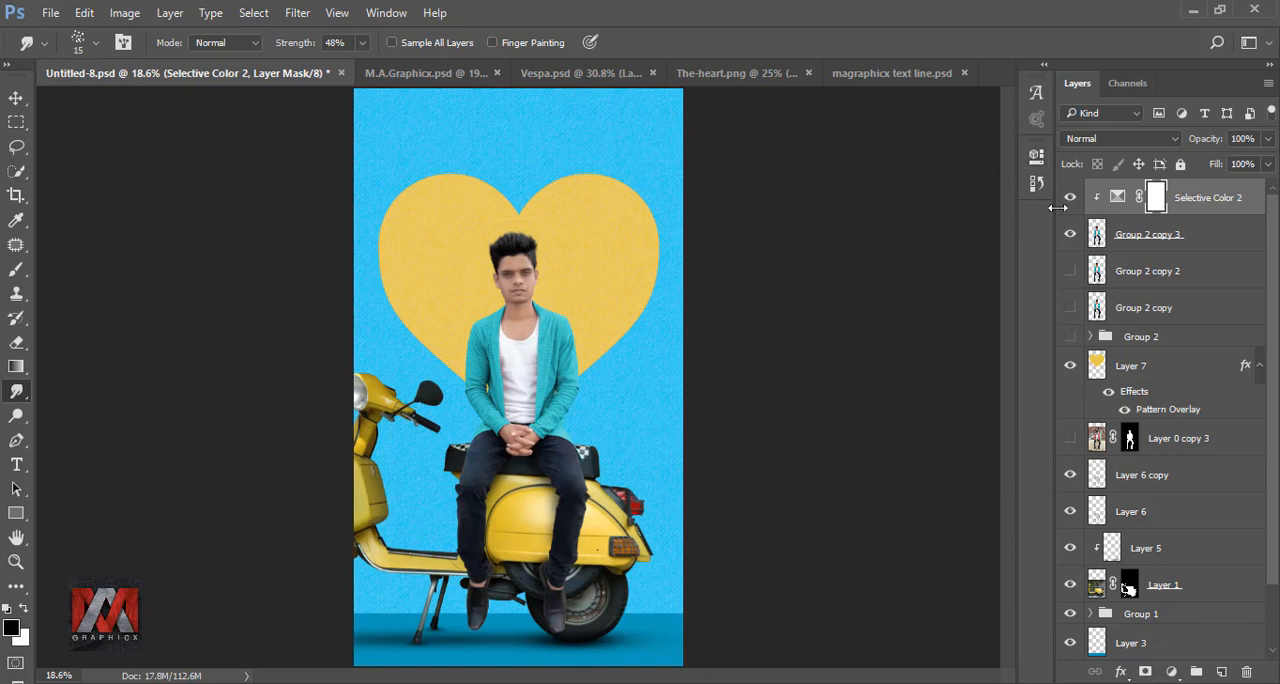
{"action": "left_click", "coordinate": [1069, 197]}
{"action": "left_click", "coordinate": [1069, 197]}
Step: Add a white Inner Shadow to the man's layer in Linear Dodge (Add), at 90°, with distance 12 px and size 18 px
{"action": "left_click", "coordinate": [1097, 234]}
{"action": "left_click", "coordinate": [1121, 671]}
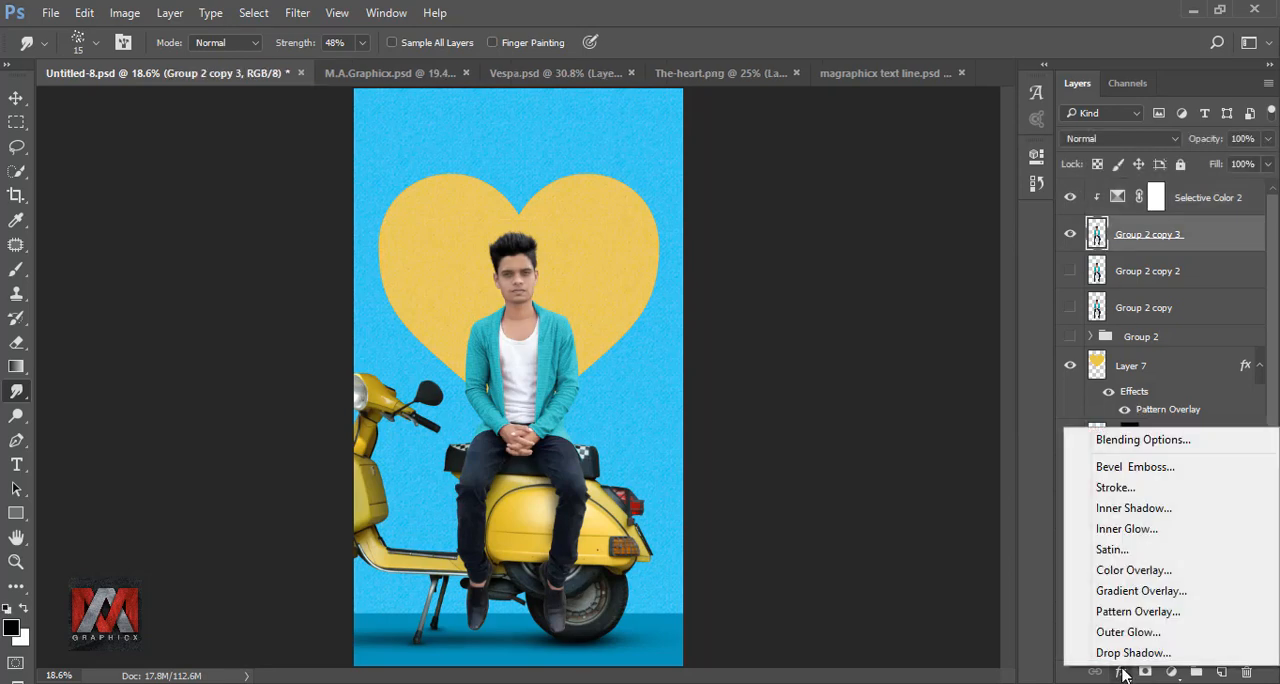
{"action": "left_click", "coordinate": [1144, 510]}
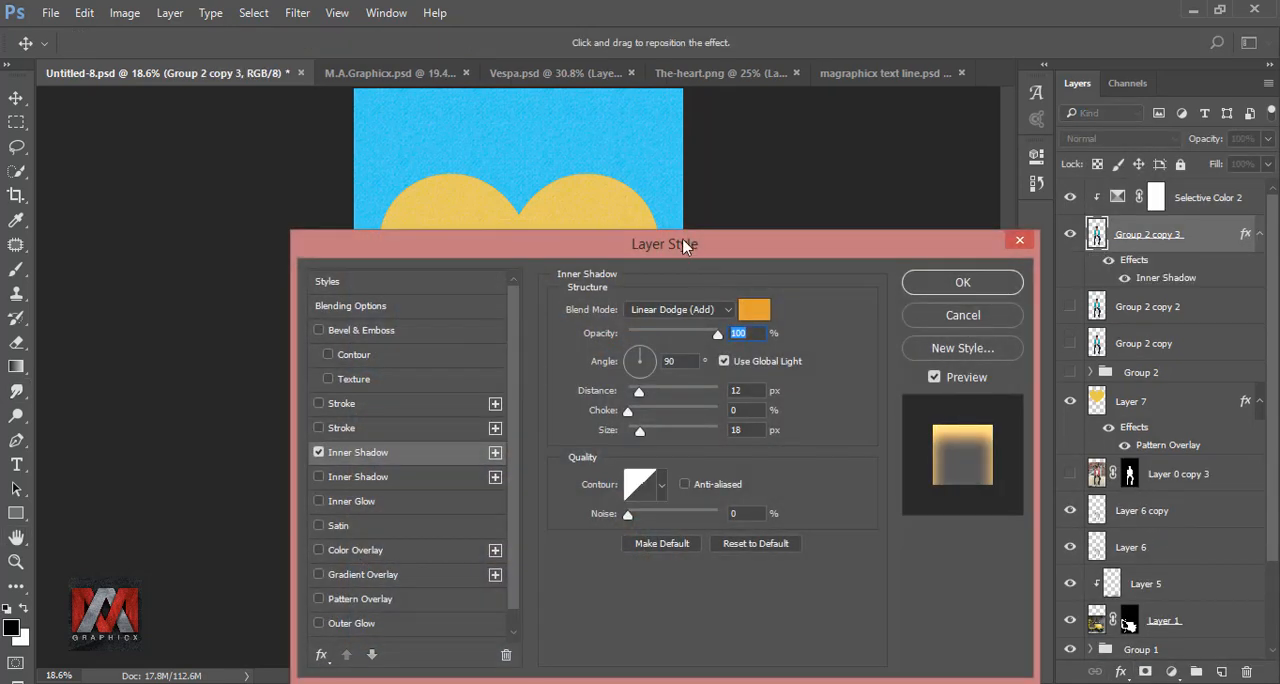
{"action": "left_click_drag", "start_coordinate": [685, 245], "coordinate": [1082, 167]}
{"action": "left_click", "coordinate": [1153, 236]}
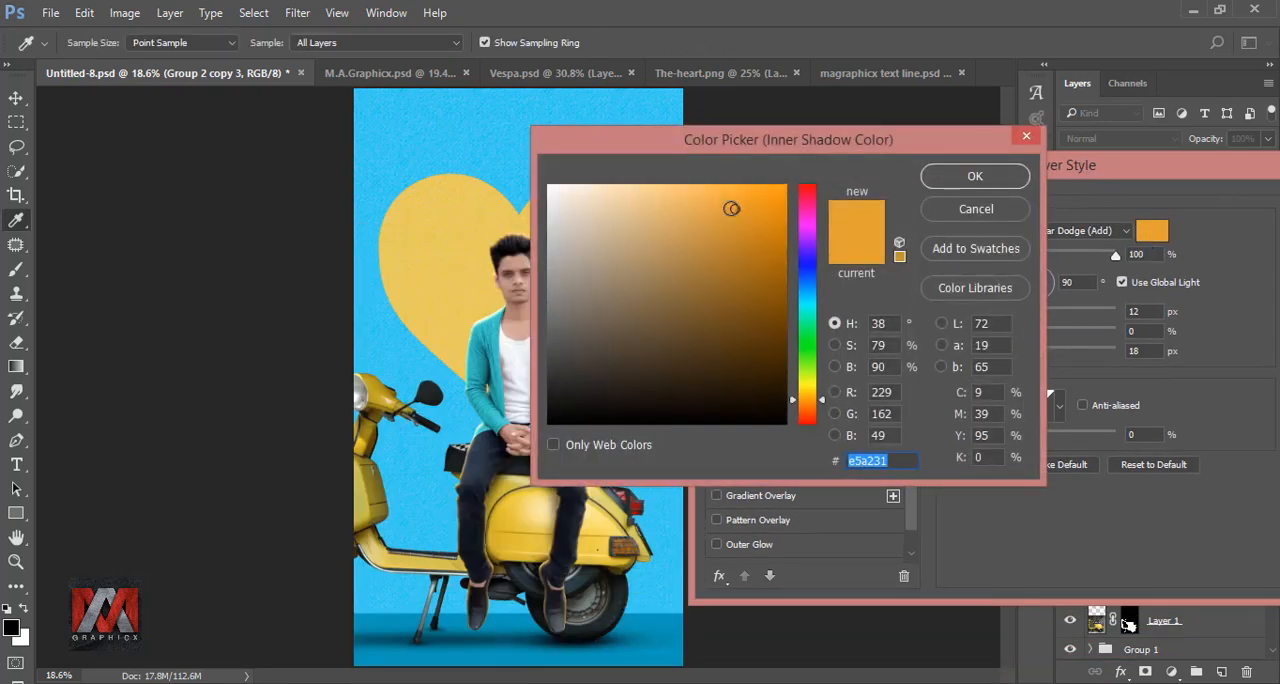
{"action": "type", "text": "ffffff"}
{"action": "left_click", "coordinate": [975, 176]}
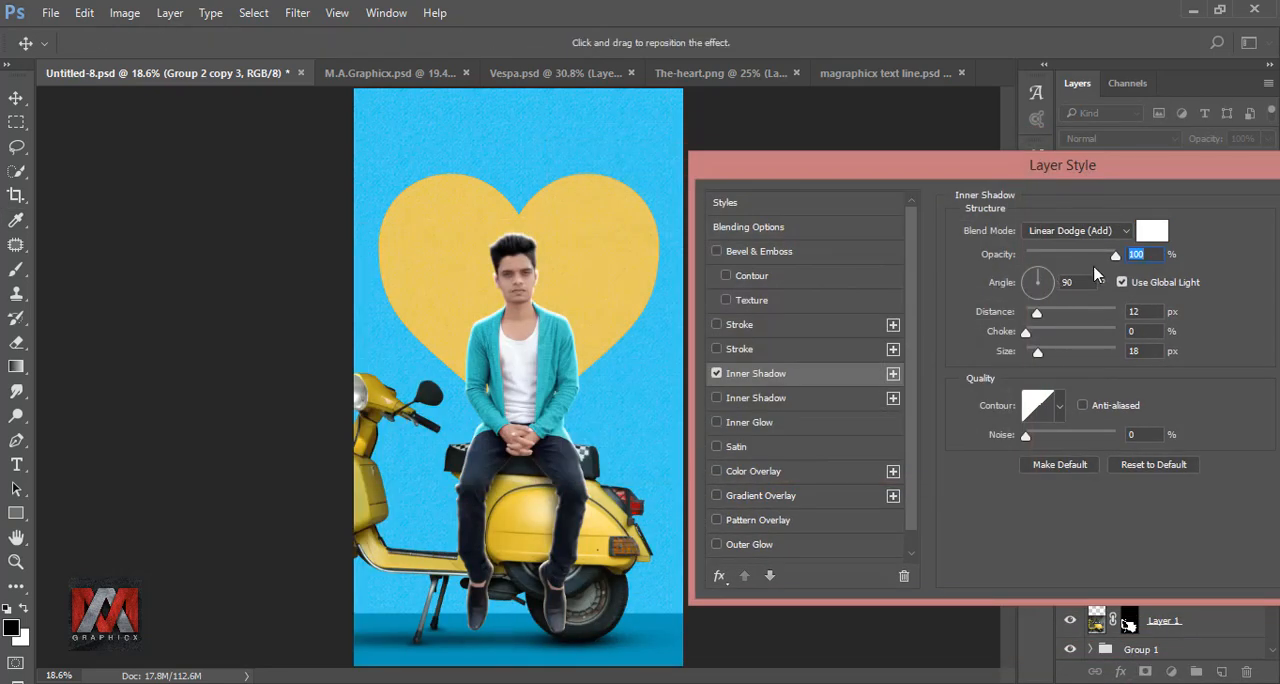
Step: Set the Inner Shadow's opacity to 20%, apply the style, and compare the man with and without the effect
{"action": "left_click_drag", "start_coordinate": [1094, 254], "coordinate": [1040, 258]}
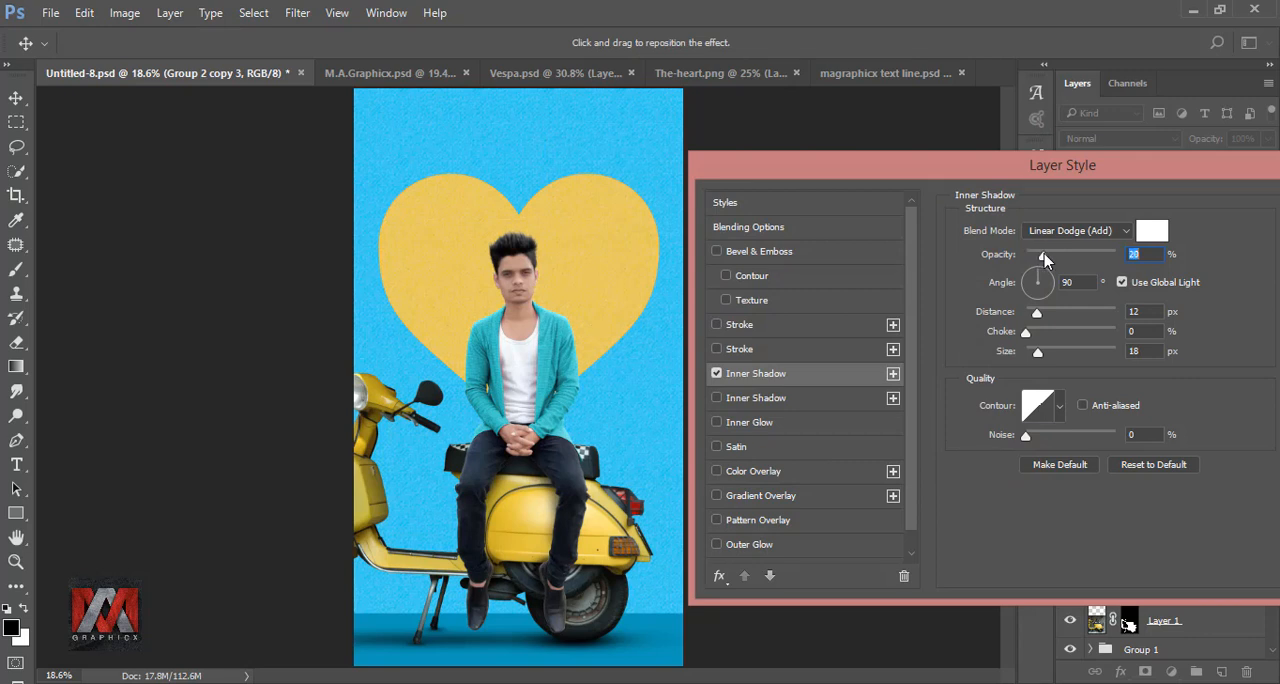
{"action": "left_click_drag", "start_coordinate": [953, 166], "coordinate": [694, 166]}
{"action": "left_click", "coordinate": [1063, 206]}
{"action": "left_click", "coordinate": [1108, 261]}
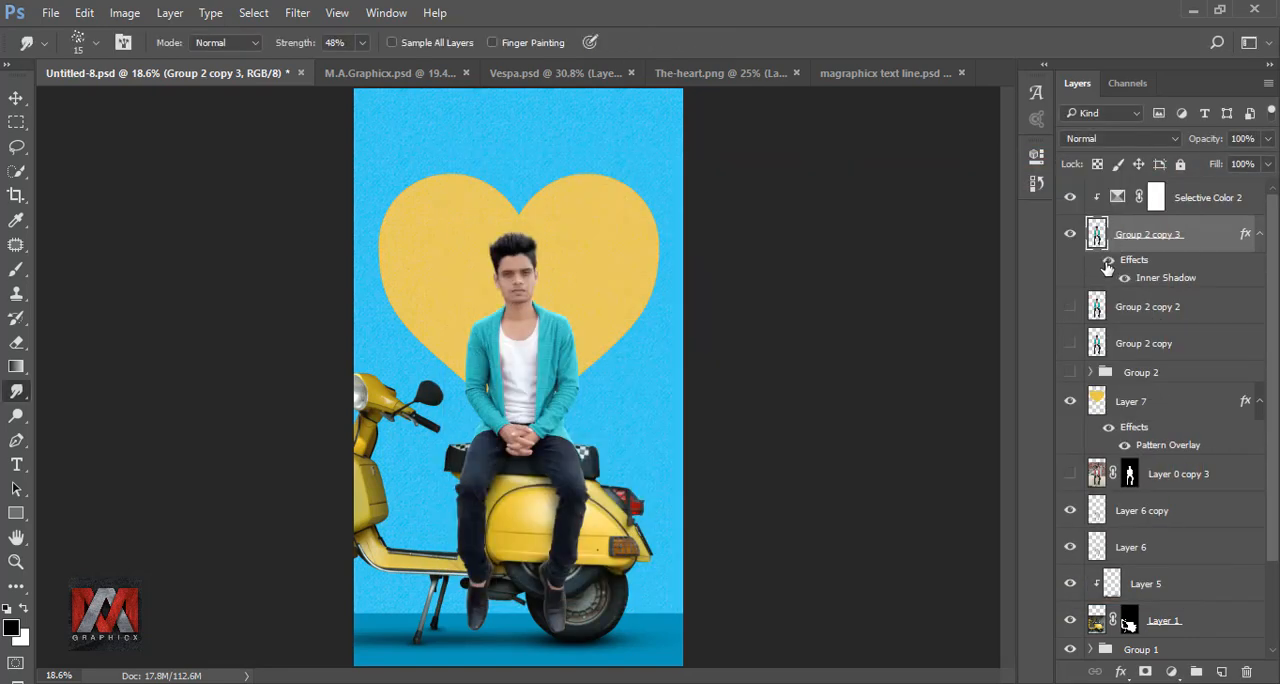
Step: Add a new layer clipped to the man's layer, fill it with 50% Gray, and set its blend mode to Overlay
{"action": "left_click", "coordinate": [1221, 671]}
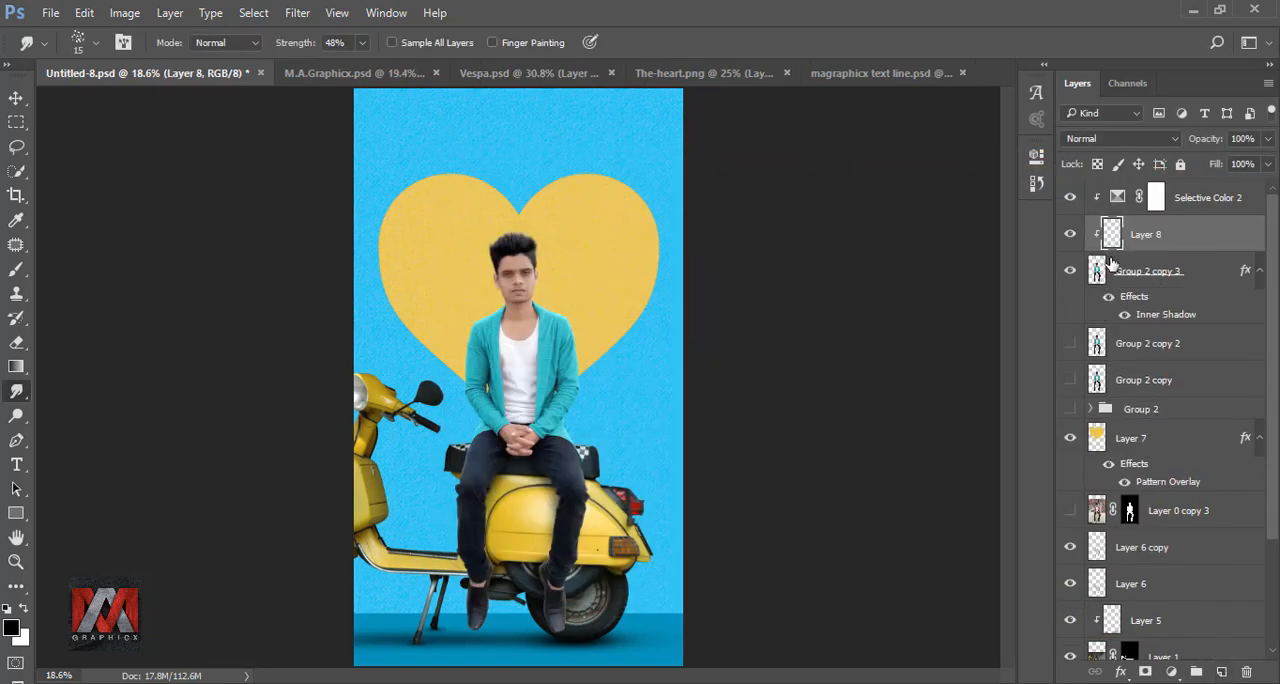
{"action": "key", "text": "shift+F5"}
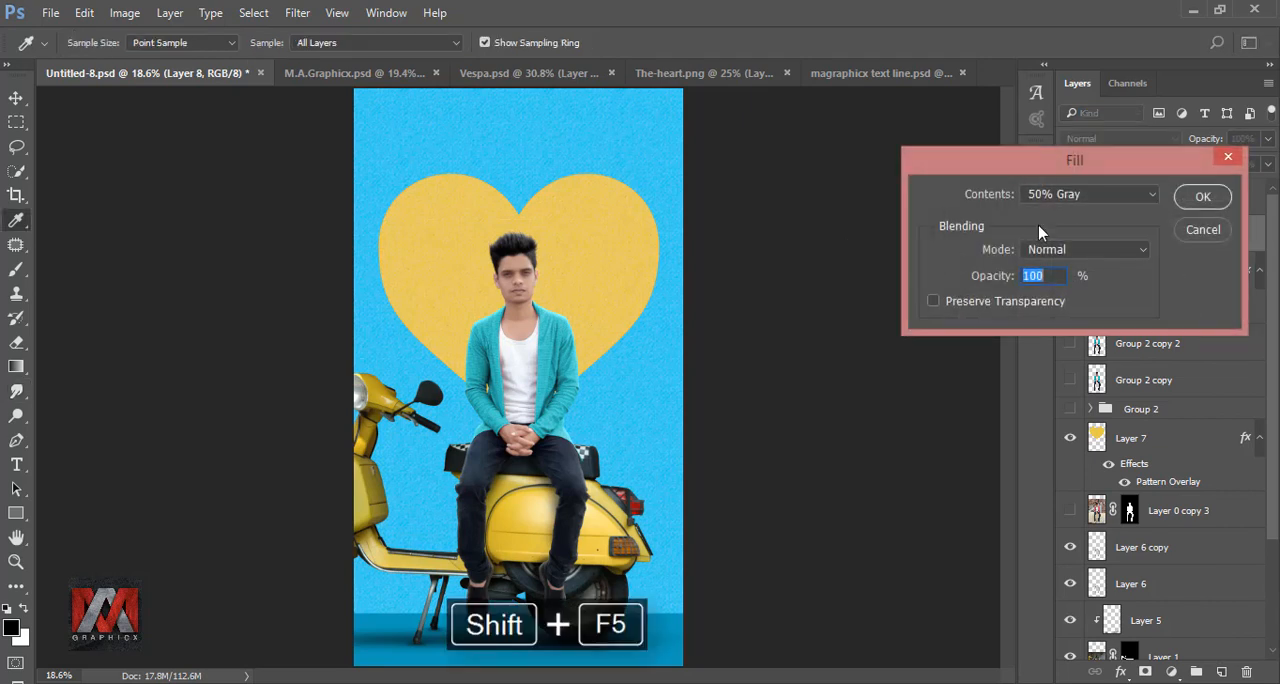
{"action": "left_click", "coordinate": [1085, 196]}
{"action": "left_click", "coordinate": [1085, 331]}
{"action": "left_click", "coordinate": [1199, 199]}
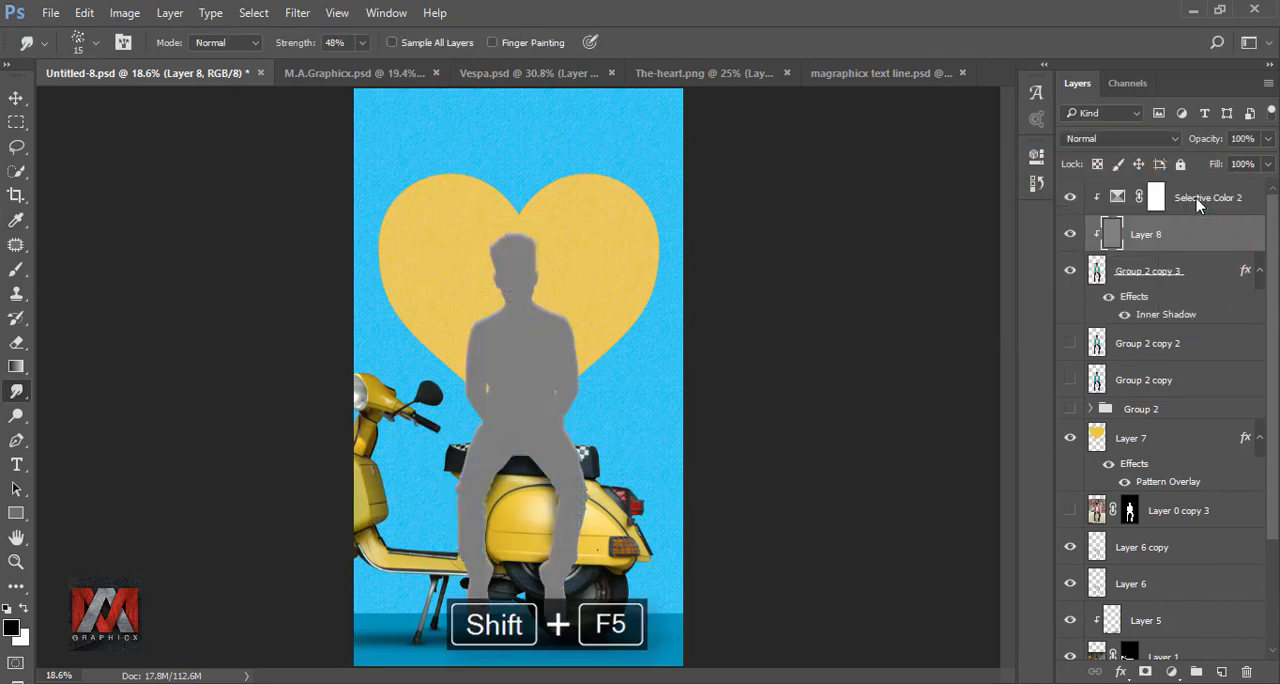
{"action": "left_click", "coordinate": [1118, 140]}
{"action": "left_click", "coordinate": [1095, 318]}
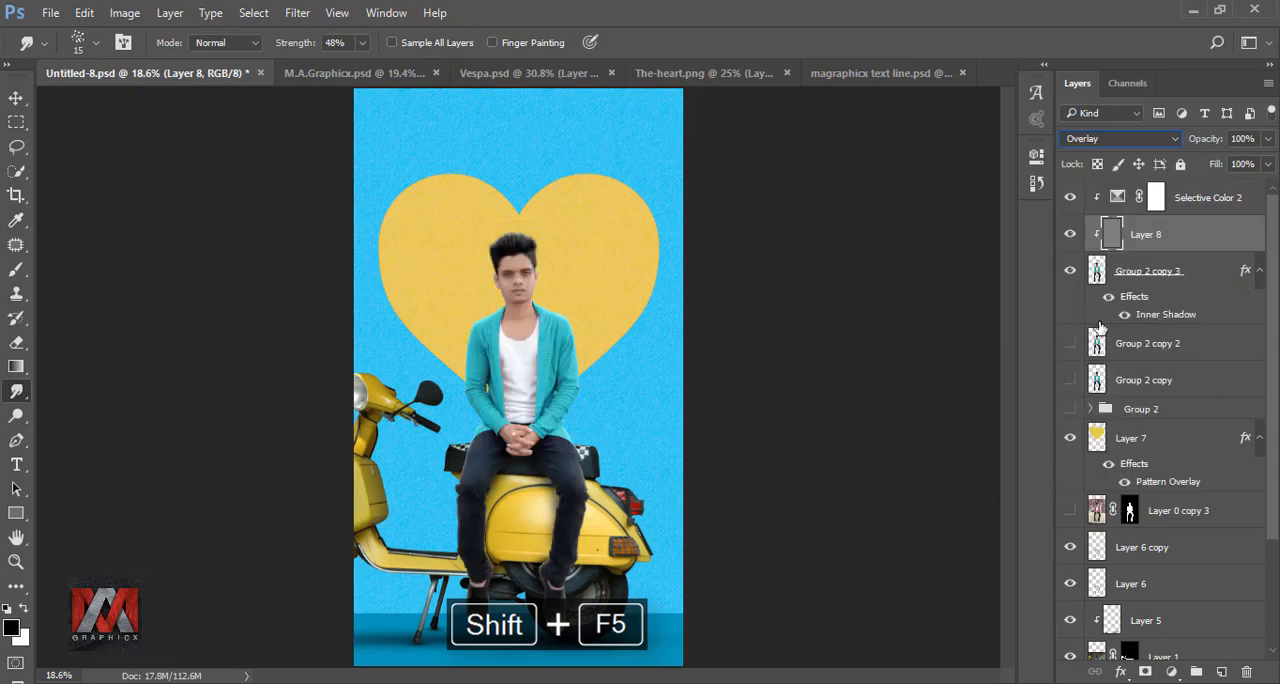
Step: Dodge the cardigan's front panel right of the white shirt on the gray layer, using Midtones, 29% exposure and 15 to 20 px brushes
{"action": "left_click", "coordinate": [16, 417]}
{"action": "scroll", "coordinate": [540, 352], "scroll_direction": "up", "scroll_amount": 10}
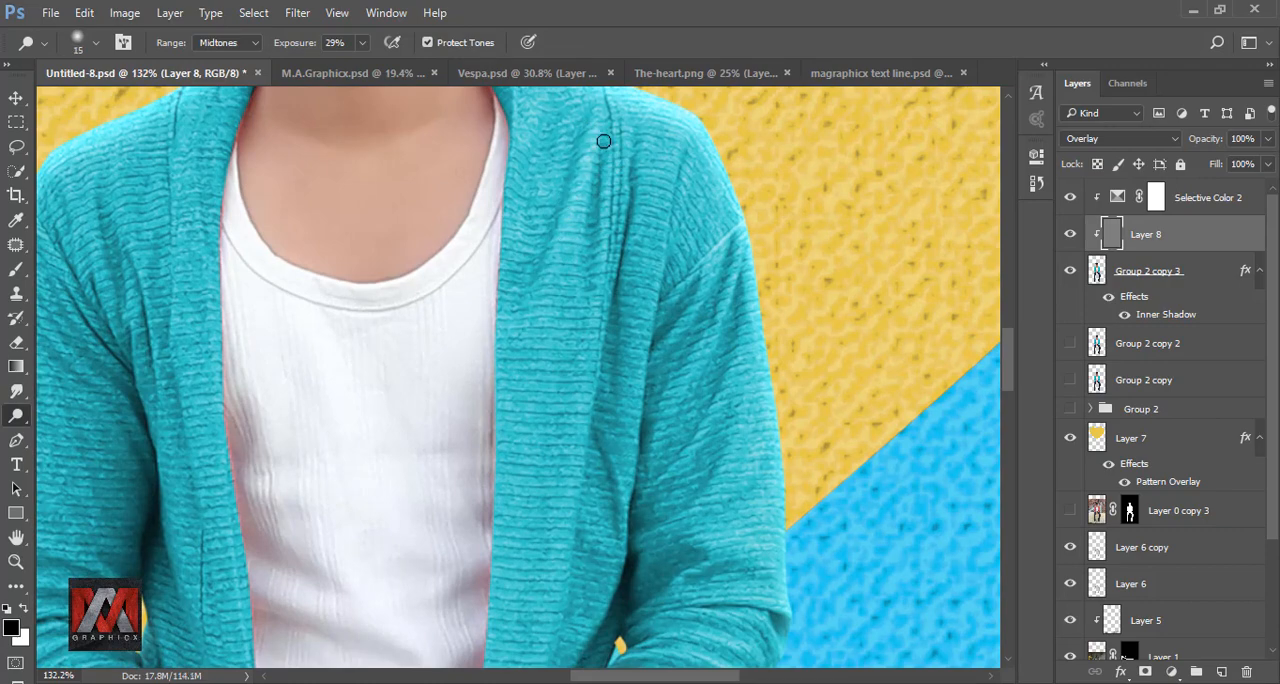
{"action": "left_click_drag", "start_coordinate": [606, 167], "coordinate": [584, 388]}
{"action": "key", "text": "bracketright"}
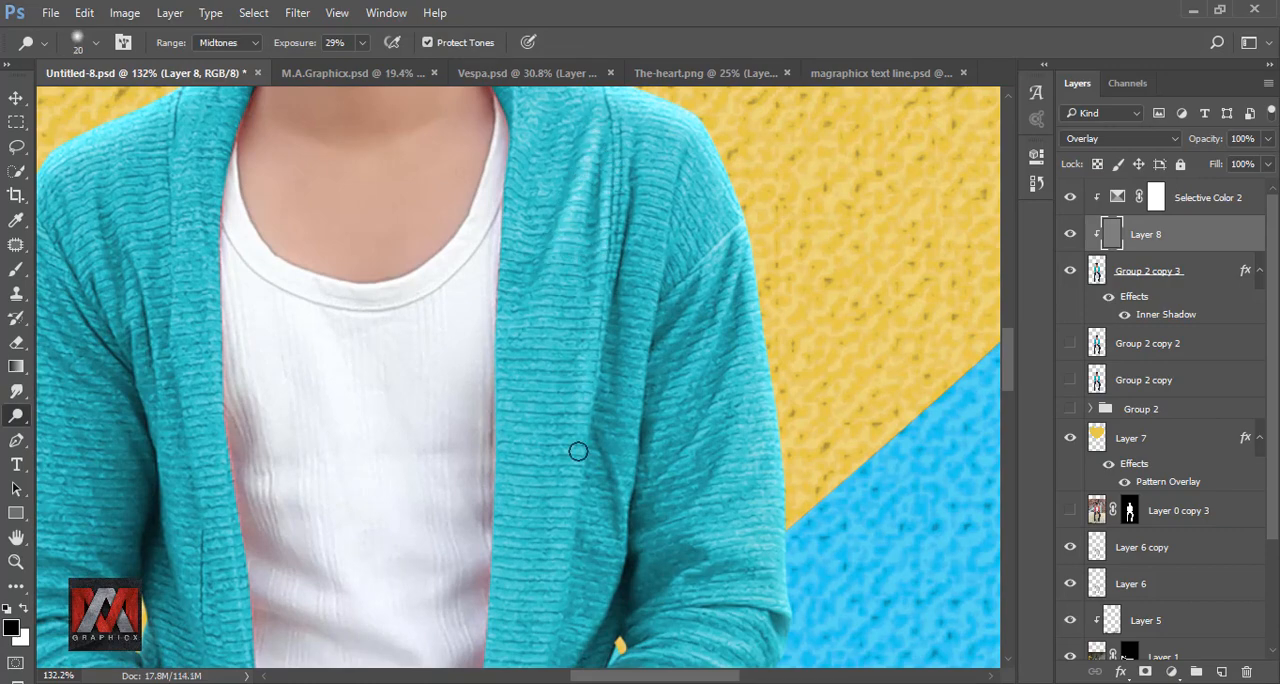
{"action": "left_click_drag", "start_coordinate": [580, 565], "coordinate": [603, 338]}
{"action": "left_click_drag", "start_coordinate": [603, 348], "coordinate": [569, 514]}
{"action": "mouse_move", "coordinate": [549, 262]}
{"action": "left_mouse_down"}
{"action": "mouse_move", "coordinate": [546, 412]}
{"action": "mouse_move", "coordinate": [464, 382]}
{"action": "left_mouse_up"}
{"action": "left_click_drag", "start_coordinate": [577, 280], "coordinate": [555, 400]}
{"action": "left_click_drag", "start_coordinate": [497, 557], "coordinate": [540, 420]}
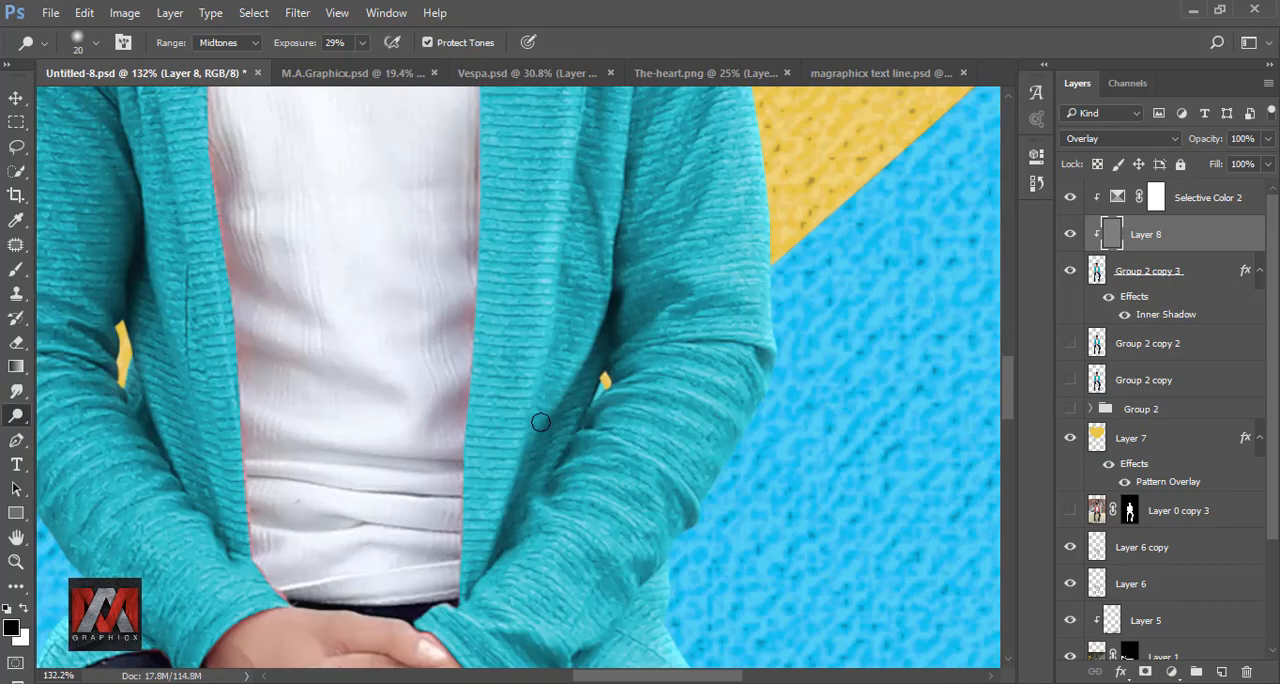
Step: Dodge highlights along the folds of the sleeve on the image's right side with brush sizes of 15 and 10 px
{"action": "left_click_drag", "start_coordinate": [689, 186], "coordinate": [549, 471]}
{"action": "key", "text": "bracketleft"}
{"action": "mouse_move", "coordinate": [559, 347]}
{"action": "left_mouse_down"}
{"action": "mouse_move", "coordinate": [500, 488]}
{"action": "mouse_move", "coordinate": [557, 223]}
{"action": "left_mouse_up"}
{"action": "left_click_drag", "start_coordinate": [529, 272], "coordinate": [472, 300]}
{"action": "left_click_drag", "start_coordinate": [484, 363], "coordinate": [557, 330]}
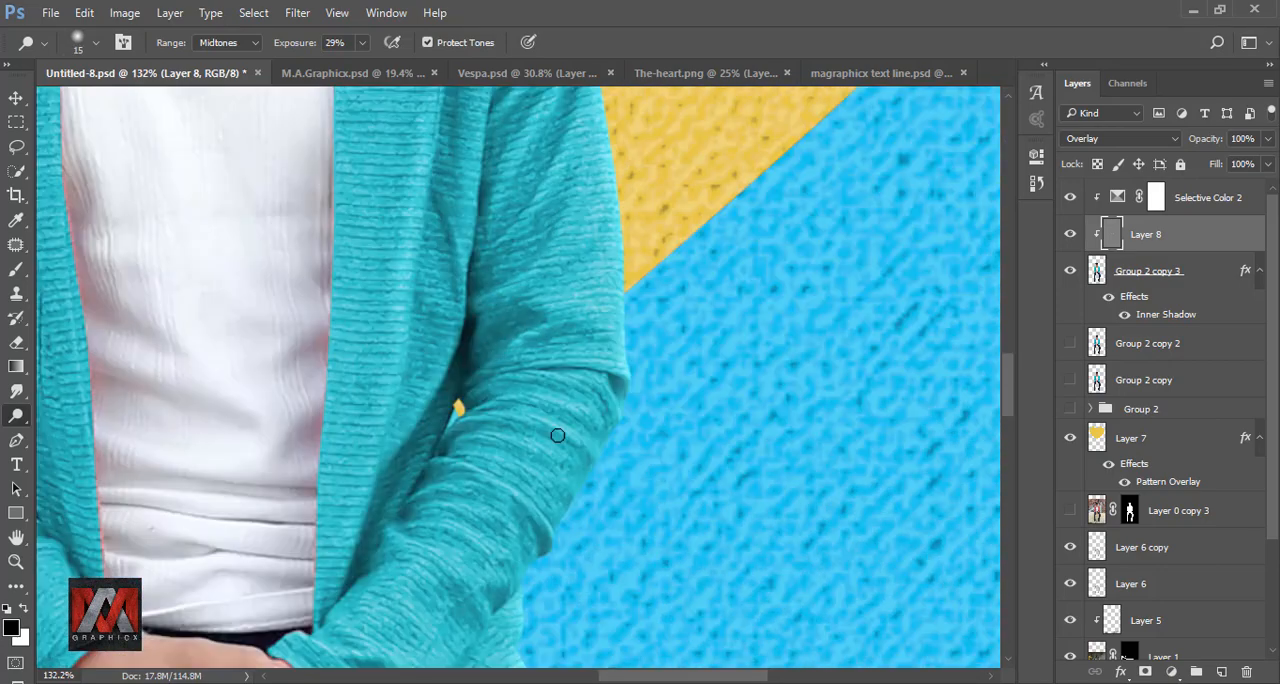
{"action": "key", "text": "bracketleft"}
{"action": "left_click_drag", "start_coordinate": [537, 422], "coordinate": [467, 418]}
{"action": "left_click_drag", "start_coordinate": [520, 451], "coordinate": [552, 320]}
{"action": "mouse_move", "coordinate": [474, 331]}
{"action": "left_mouse_down"}
{"action": "mouse_move", "coordinate": [557, 386]}
{"action": "mouse_move", "coordinate": [660, 600]}
{"action": "left_mouse_up"}
{"action": "left_click_drag", "start_coordinate": [511, 380], "coordinate": [522, 252]}
{"action": "left_click_drag", "start_coordinate": [449, 180], "coordinate": [462, 257]}
Step: Dodge highlights along the folds of the sleeve on the image's left side with a 10 px brush
{"action": "left_click_drag", "start_coordinate": [490, 529], "coordinate": [494, 228]}
{"action": "mouse_move", "coordinate": [524, 505]}
{"action": "left_mouse_down"}
{"action": "mouse_move", "coordinate": [492, 379]}
{"action": "mouse_move", "coordinate": [442, 334]}
{"action": "left_mouse_up"}
{"action": "left_click_drag", "start_coordinate": [448, 318], "coordinate": [542, 368]}
{"action": "left_click_drag", "start_coordinate": [465, 399], "coordinate": [495, 454]}
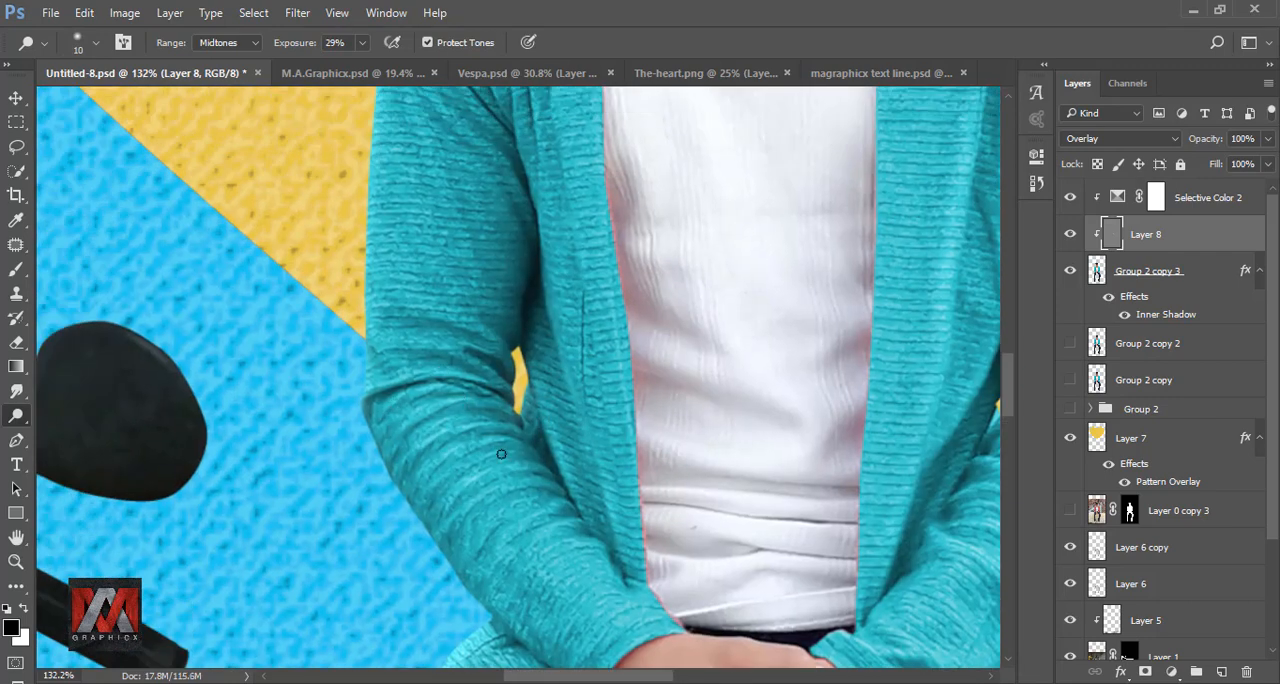
{"action": "left_click_drag", "start_coordinate": [518, 537], "coordinate": [549, 551]}
{"action": "left_click_drag", "start_coordinate": [480, 190], "coordinate": [512, 386]}
{"action": "left_click_drag", "start_coordinate": [469, 304], "coordinate": [552, 398]}
{"action": "left_click_drag", "start_coordinate": [470, 365], "coordinate": [500, 470]}
{"action": "left_click_drag", "start_coordinate": [459, 317], "coordinate": [459, 471]}
{"action": "mouse_move", "coordinate": [507, 347]}
{"action": "left_mouse_down"}
{"action": "mouse_move", "coordinate": [510, 400]}
{"action": "mouse_move", "coordinate": [567, 451]}
{"action": "left_mouse_up"}
{"action": "left_click_drag", "start_coordinate": [546, 431], "coordinate": [559, 479]}
{"action": "left_click_drag", "start_coordinate": [468, 390], "coordinate": [524, 484]}
{"action": "left_click_drag", "start_coordinate": [562, 515], "coordinate": [529, 249]}
{"action": "left_click_drag", "start_coordinate": [592, 640], "coordinate": [565, 330]}
Step: View the whole composition and compare it with the dodging layer hidden and shown
{"action": "scroll", "coordinate": [440, 326], "scroll_direction": "down", "scroll_amount": 13}
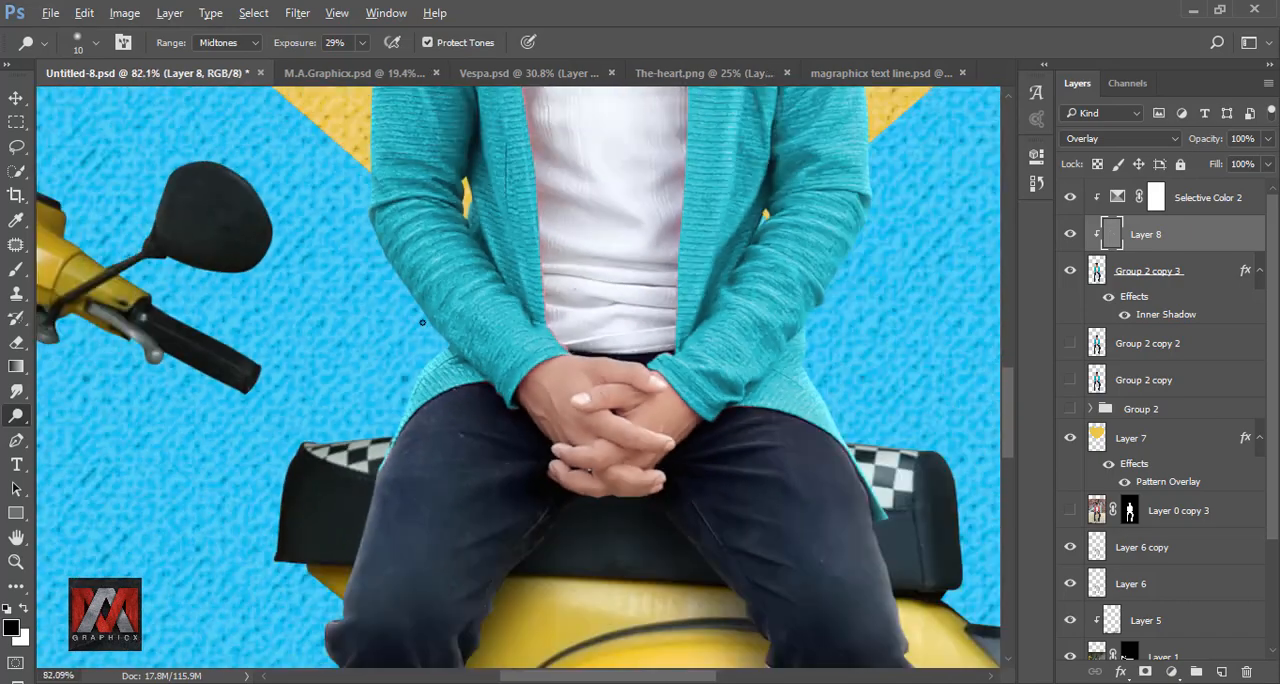
{"action": "key", "text": "ctrl+0"}
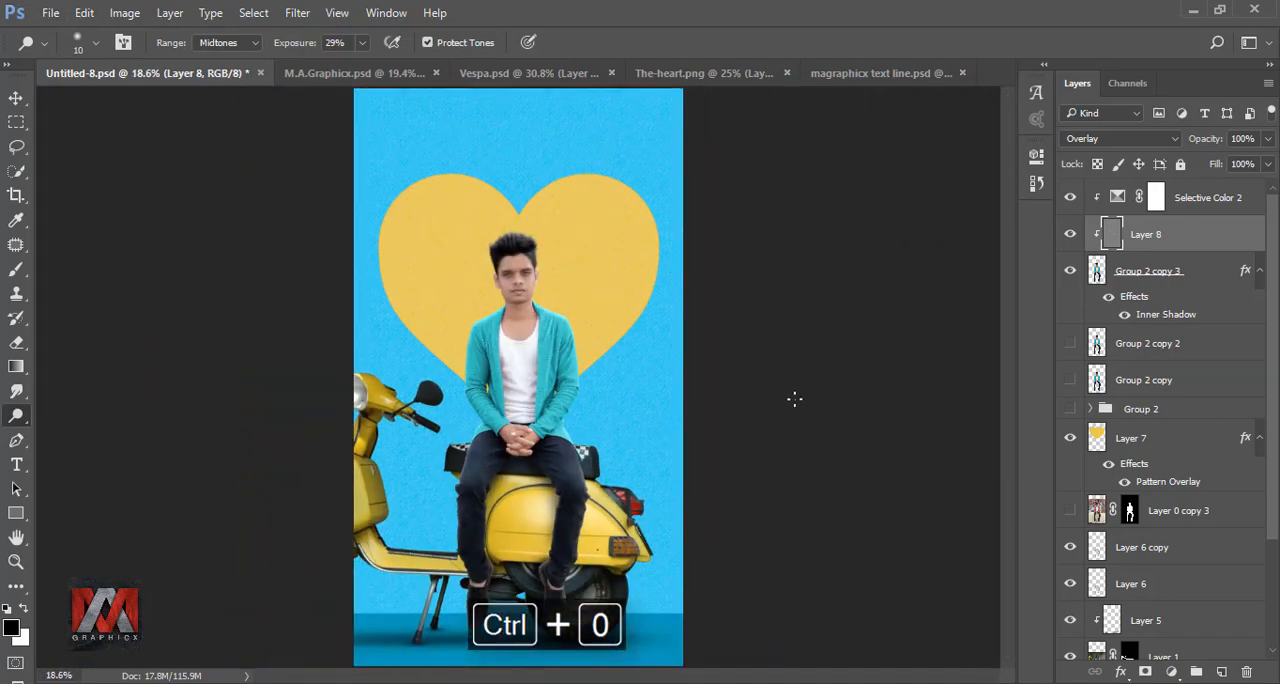
{"action": "left_click", "coordinate": [1070, 236]}
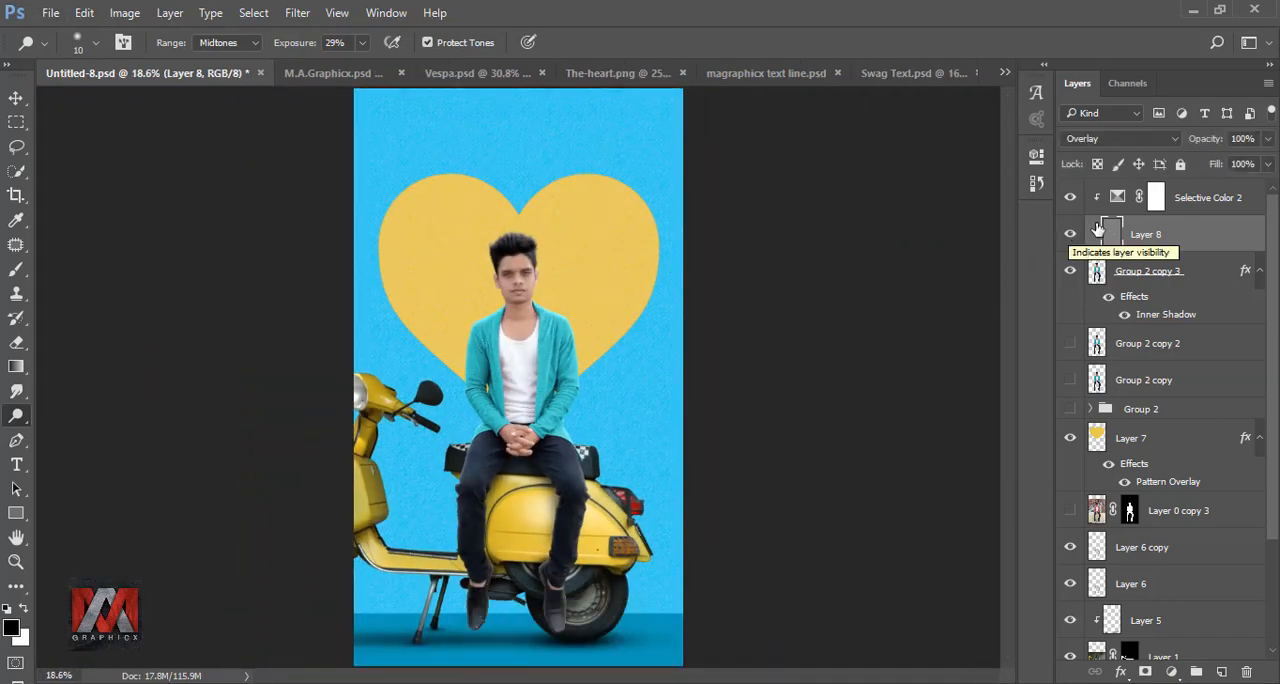
Step: Bring the Swag lettering group from Swag Text.psd into the composition above the Selective Color adjustment, over the heart's upper part
{"action": "left_click", "coordinate": [1117, 197]}
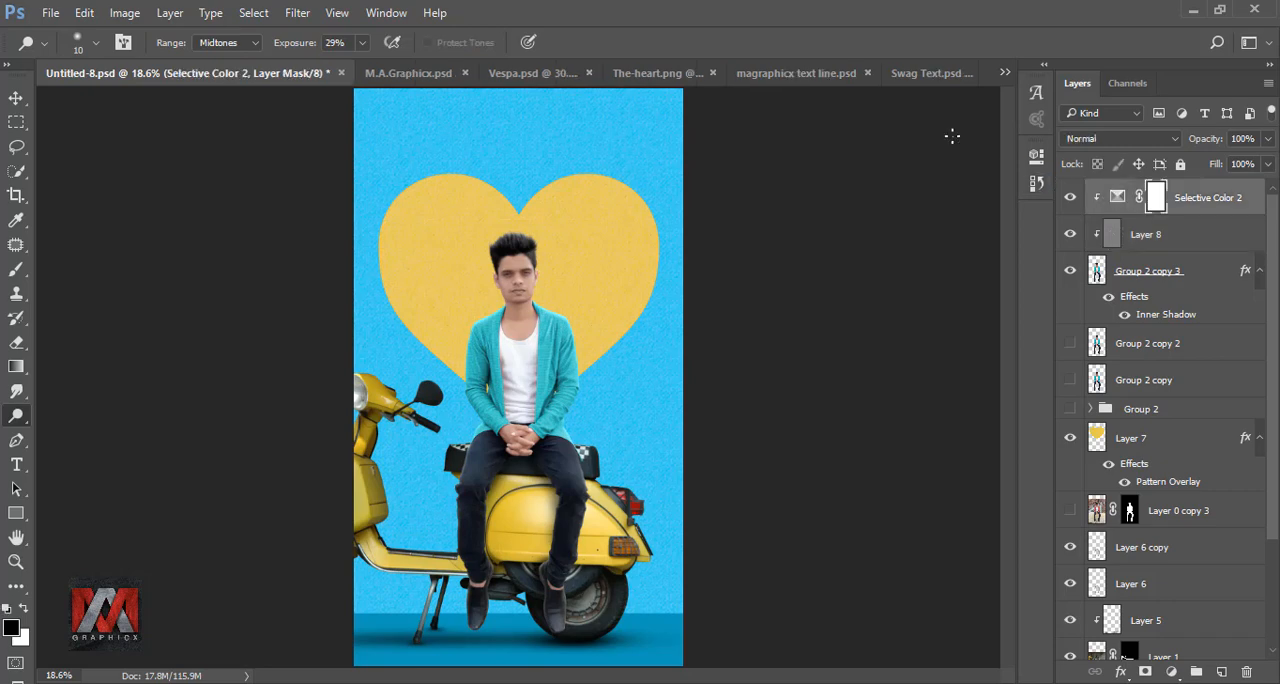
{"action": "left_click", "coordinate": [923, 75]}
{"action": "left_click", "coordinate": [16, 97]}
{"action": "left_click_drag", "start_coordinate": [490, 185], "coordinate": [538, 157]}
{"action": "left_click", "coordinate": [1117, 258], "text": "ctrl"}
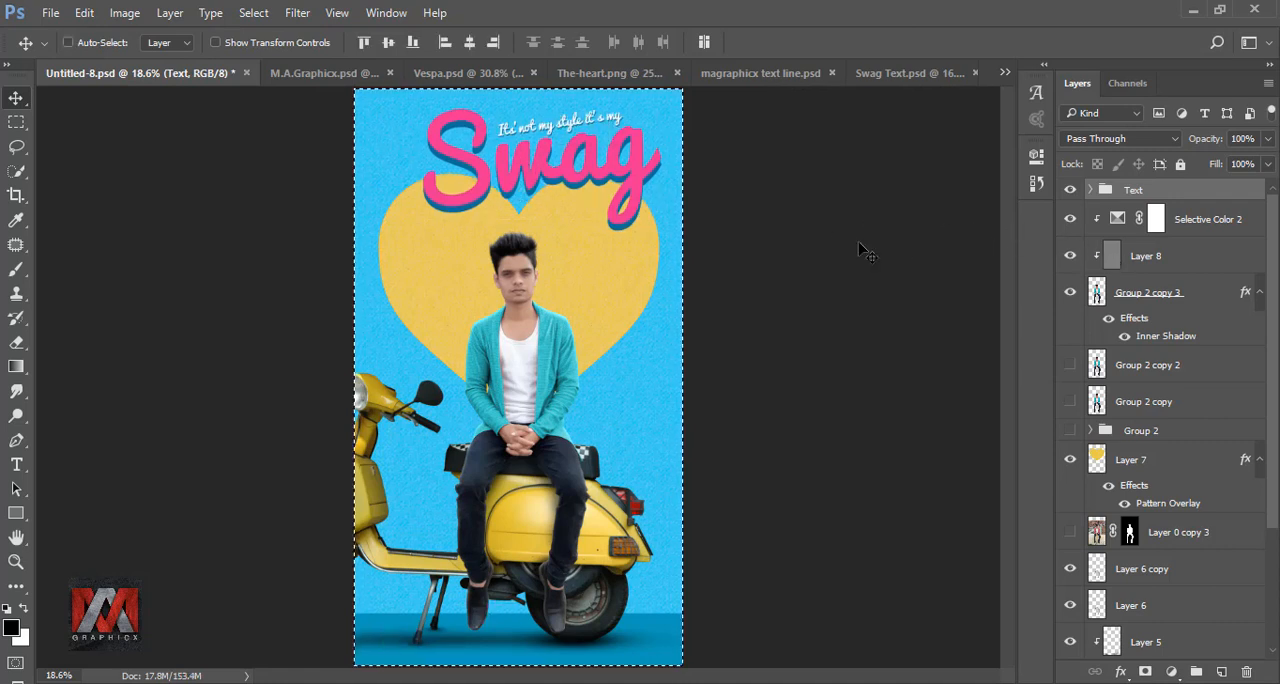
Step: Centre the Text group horizontally on the canvas, clear the selection, and compare the image with and without the lettering
{"action": "left_click", "coordinate": [469, 42]}
{"action": "key", "text": "ctrl+d"}
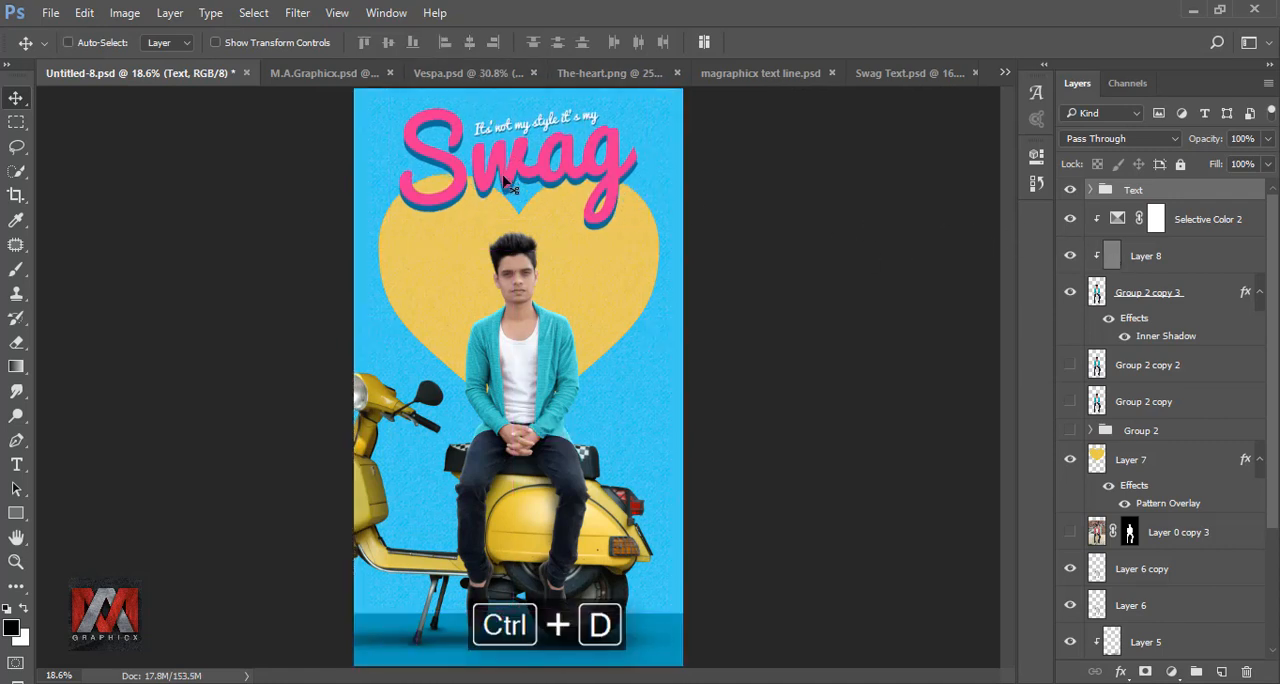
{"action": "left_click", "coordinate": [1071, 191]}
{"action": "left_click", "coordinate": [1071, 191]}
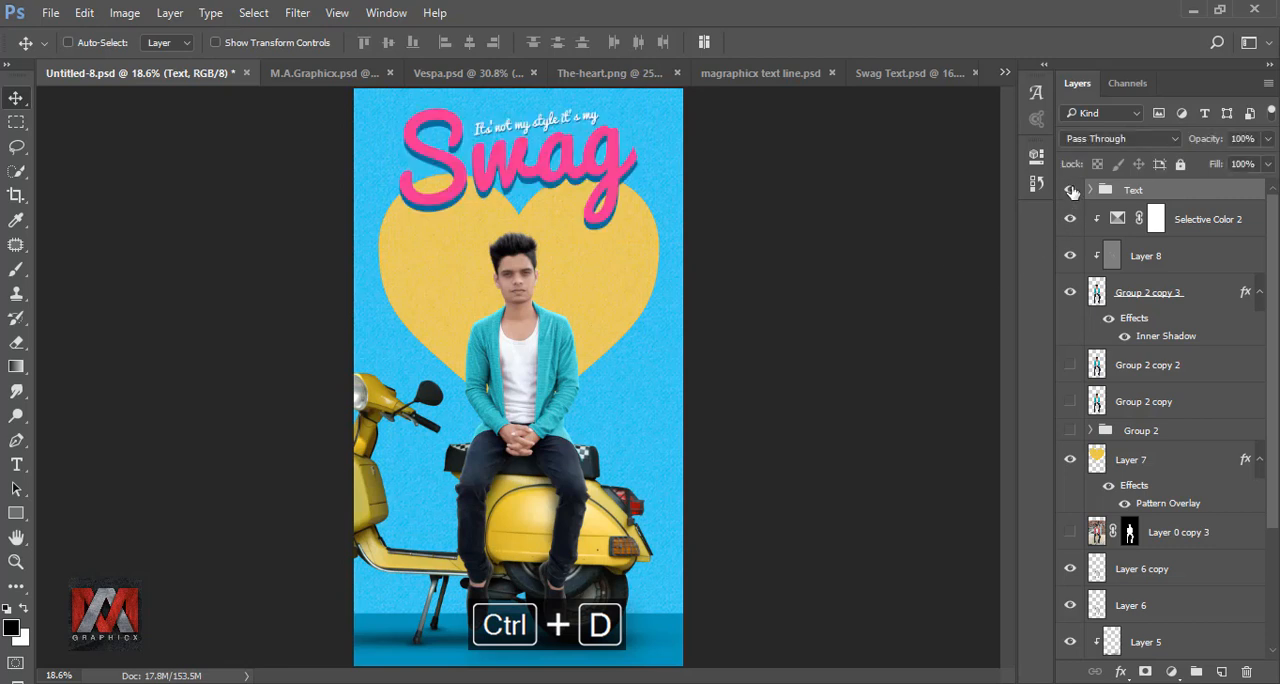